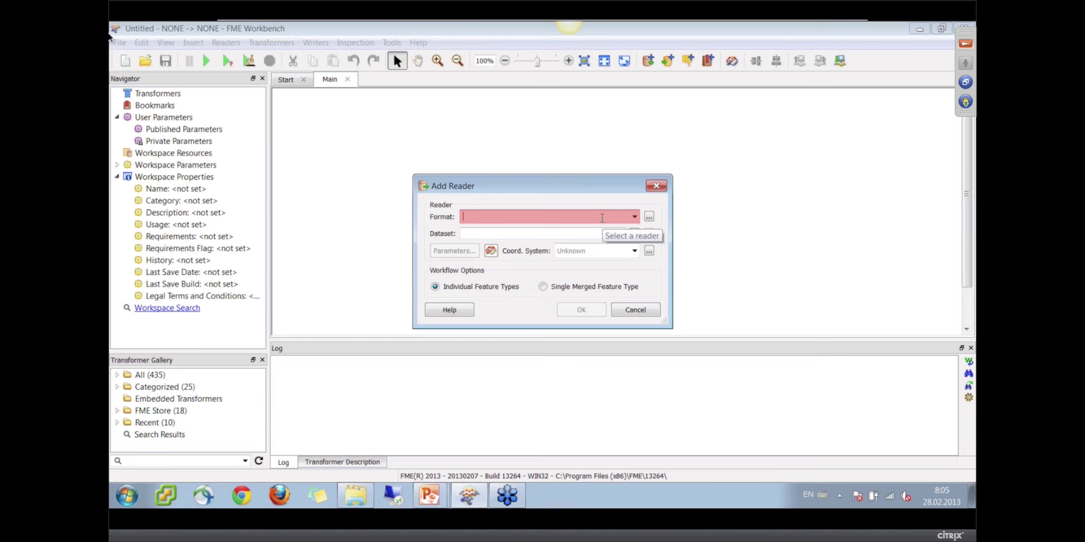
Set the reader format to Bentley MicroStation Design (V8) and choose ProjectBoundary.dgn from the 1_E57toPOD&PDF3D\2\Langley folder as its dataset
type("dgn")
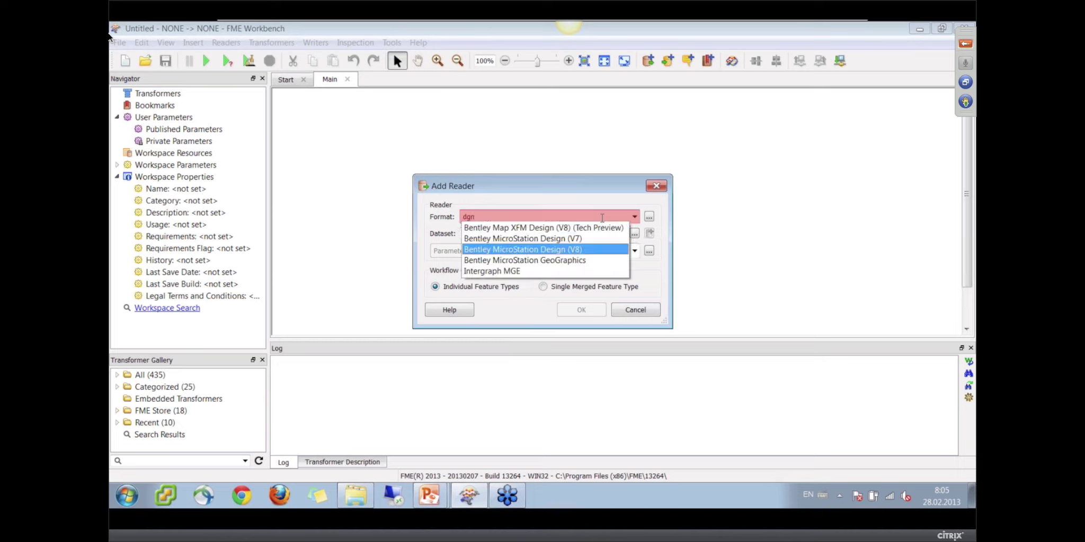
left_click(563, 250)
left_click(634, 233)
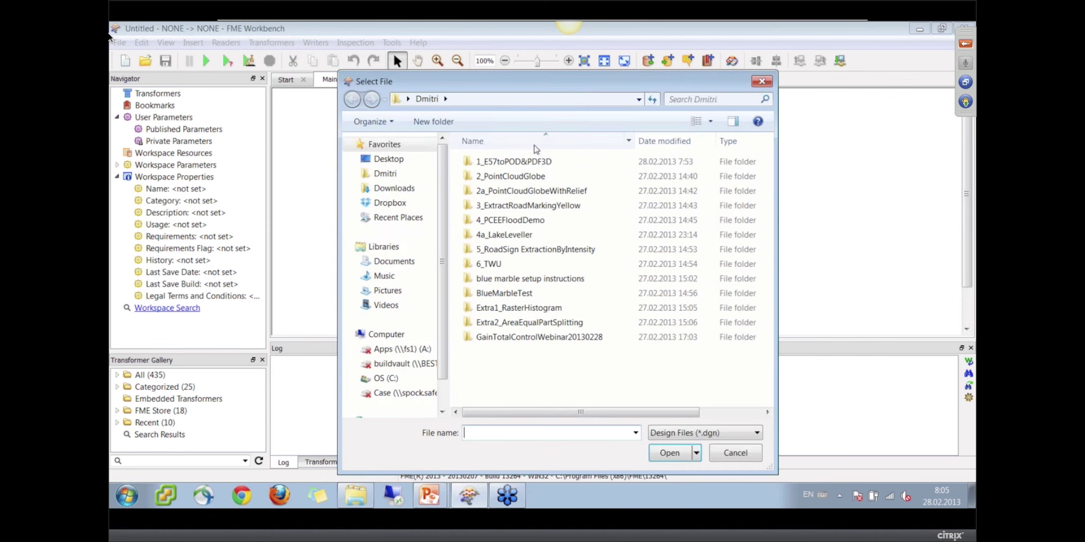
double_click(517, 161)
double_click(476, 175)
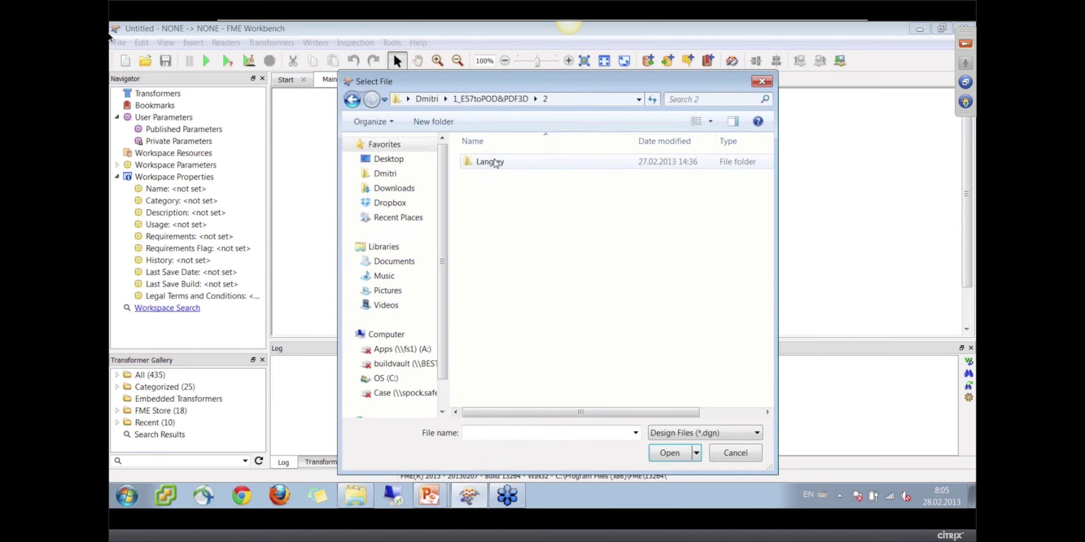
double_click(496, 162)
double_click(511, 167)
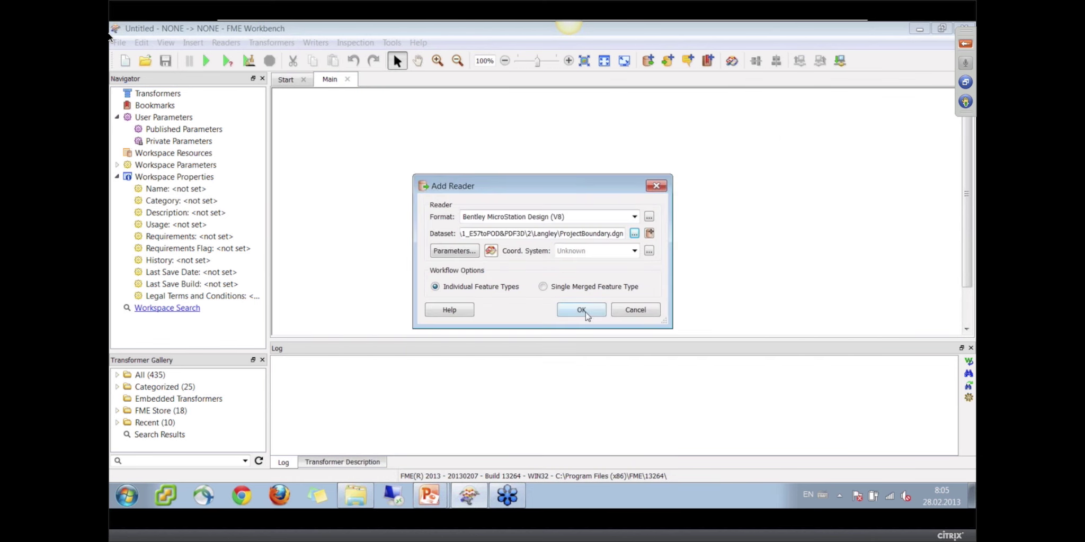
Group the design file's elements by Level Names and add the ProjectBoundary reader to the workspace
left_click(454, 251)
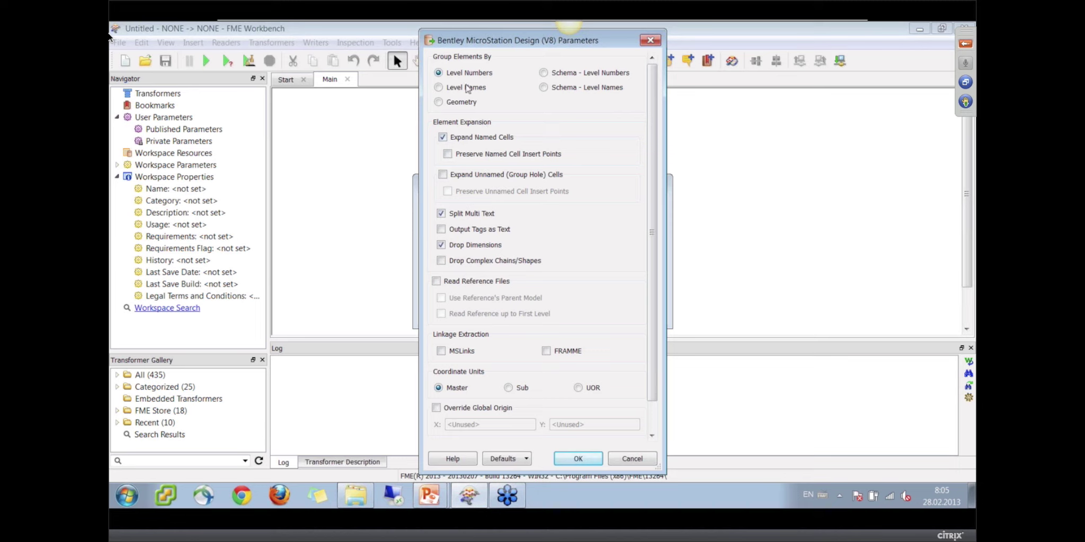
left_click(466, 88)
left_click(576, 459)
left_click(578, 307)
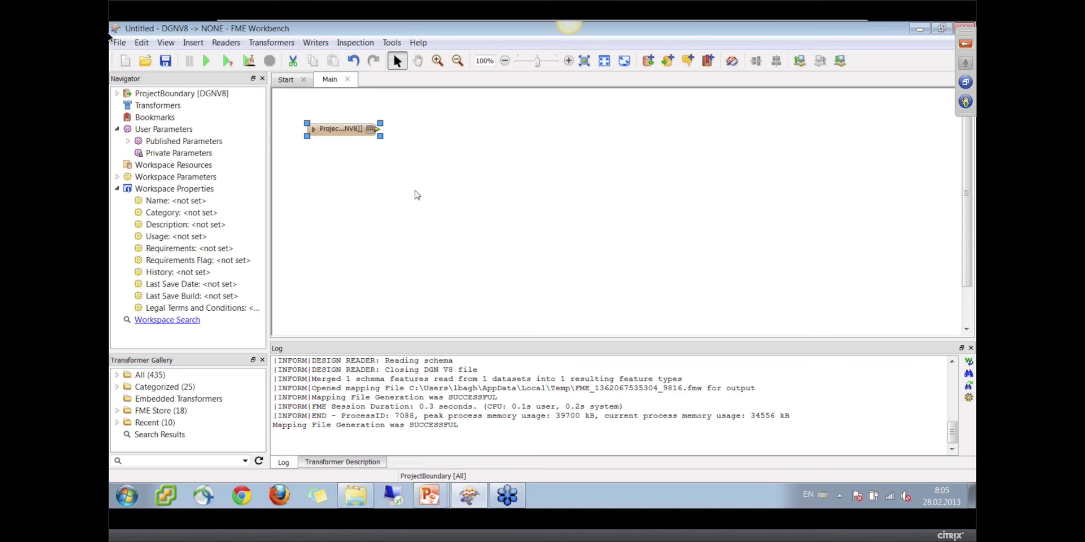
left_click(662, 382)
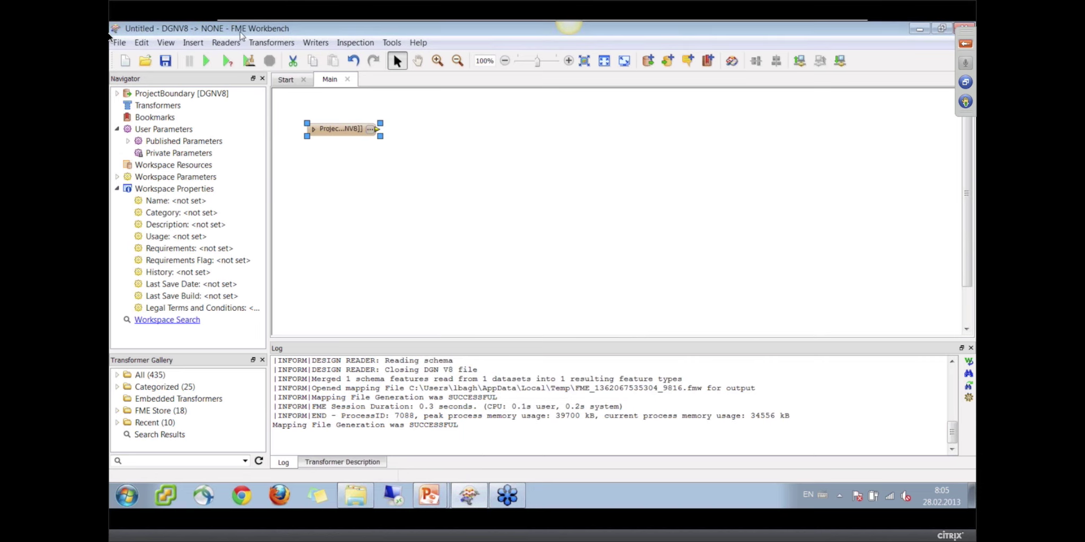
Start adding another reader and set its format to ASTM E57
left_click(228, 44)
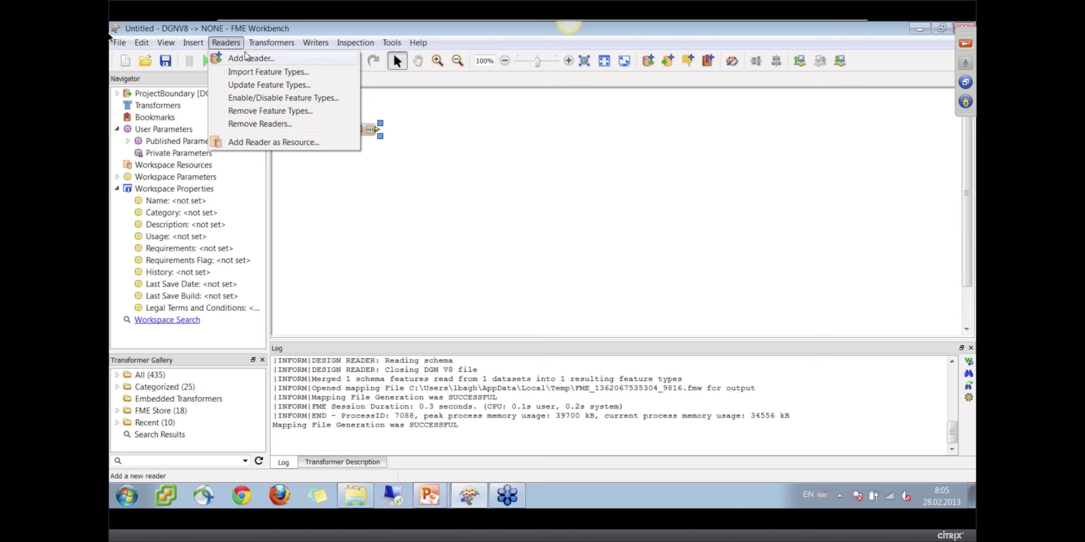
left_click(246, 58)
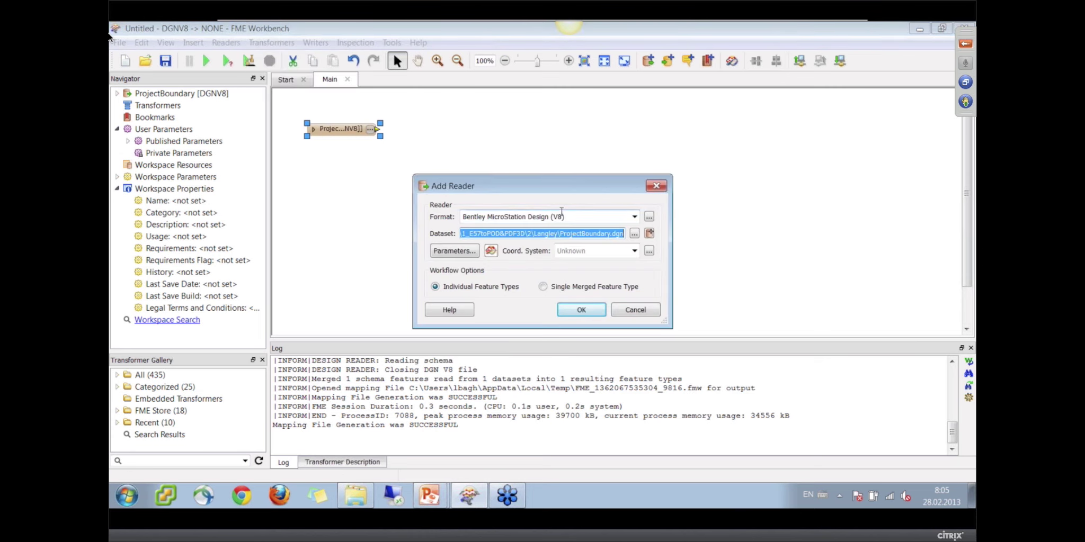
left_click(578, 216)
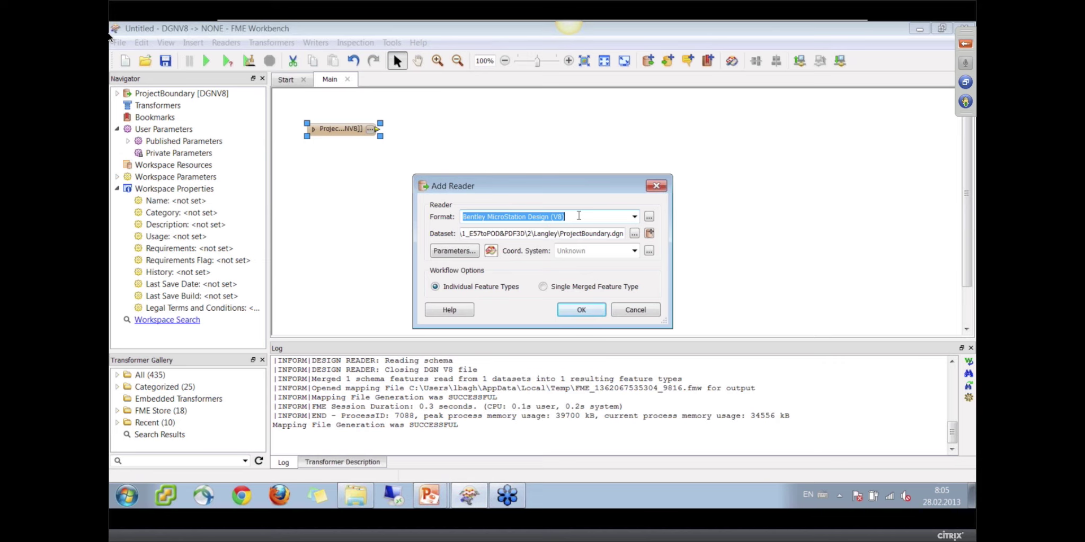
type("e57")
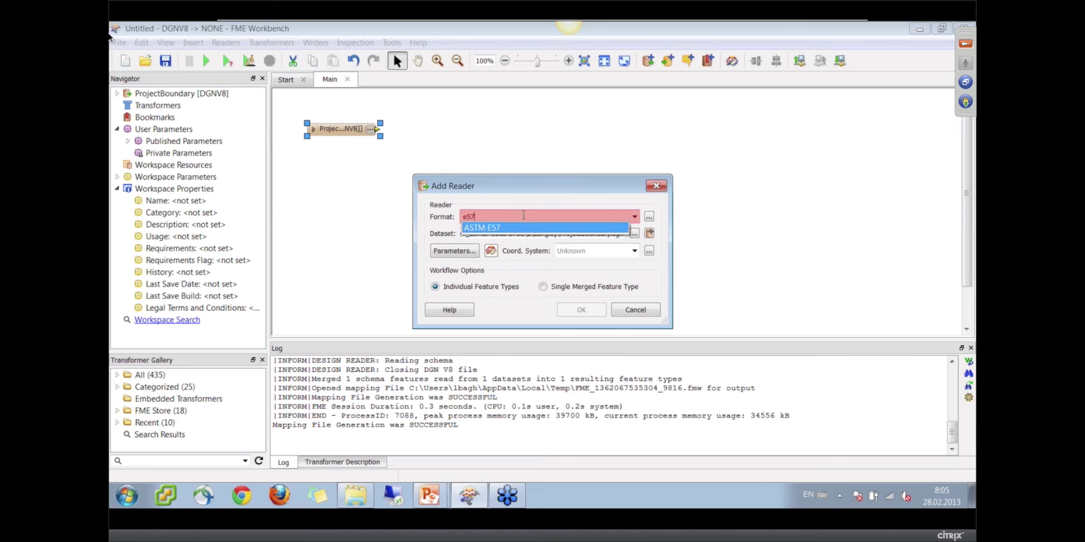
left_click(520, 228)
Add the E57 reader with 528000_5442583.e57 and 529000_5442583.e57 from 1_E57toPOD&PDF3D\1\E57, placing its feature type below ProjectBoundary
left_click(634, 233)
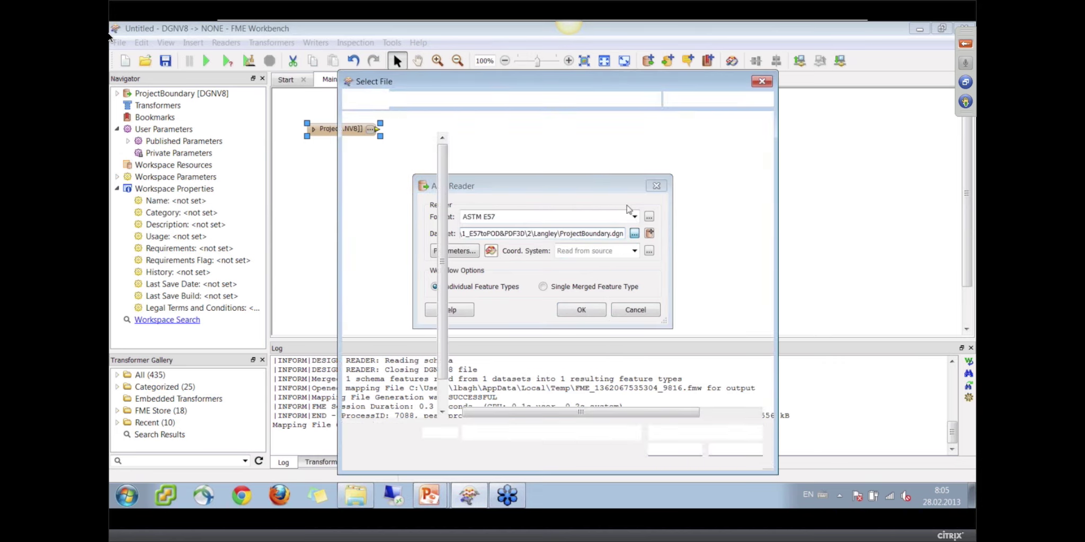
left_click(526, 104)
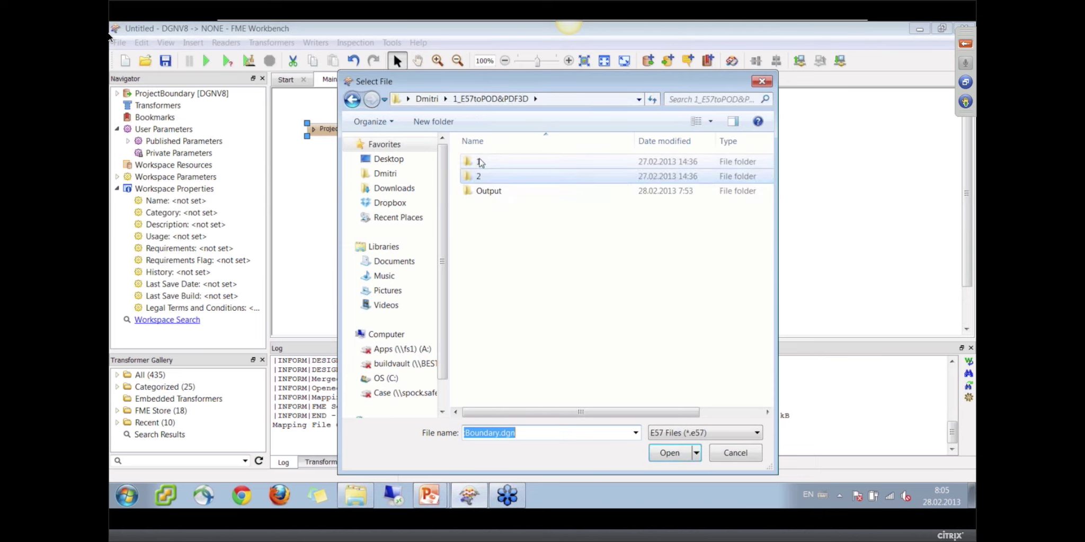
double_click(482, 161)
double_click(482, 161)
left_click_drag(583, 200, 535, 160)
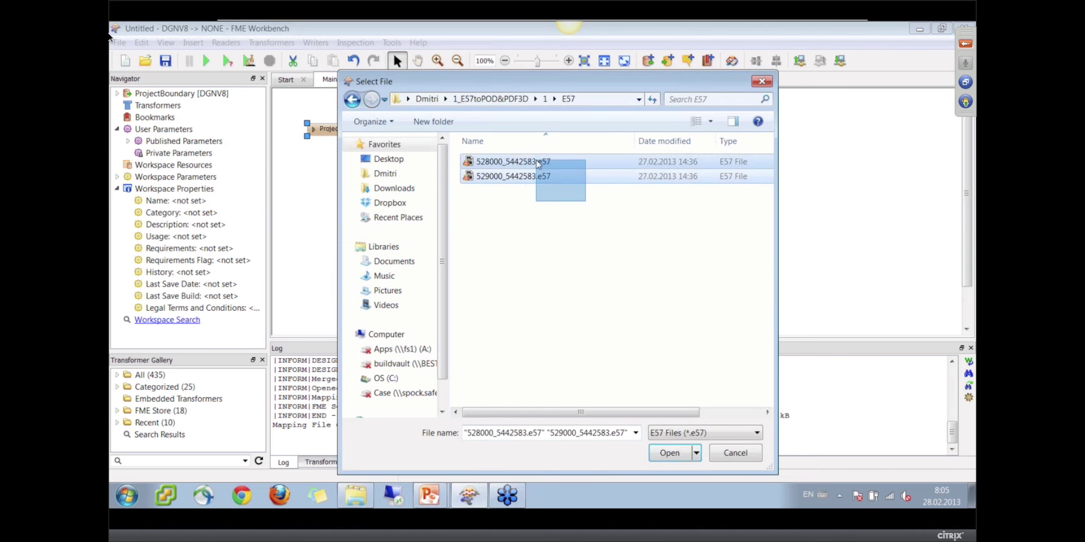
left_click(669, 452)
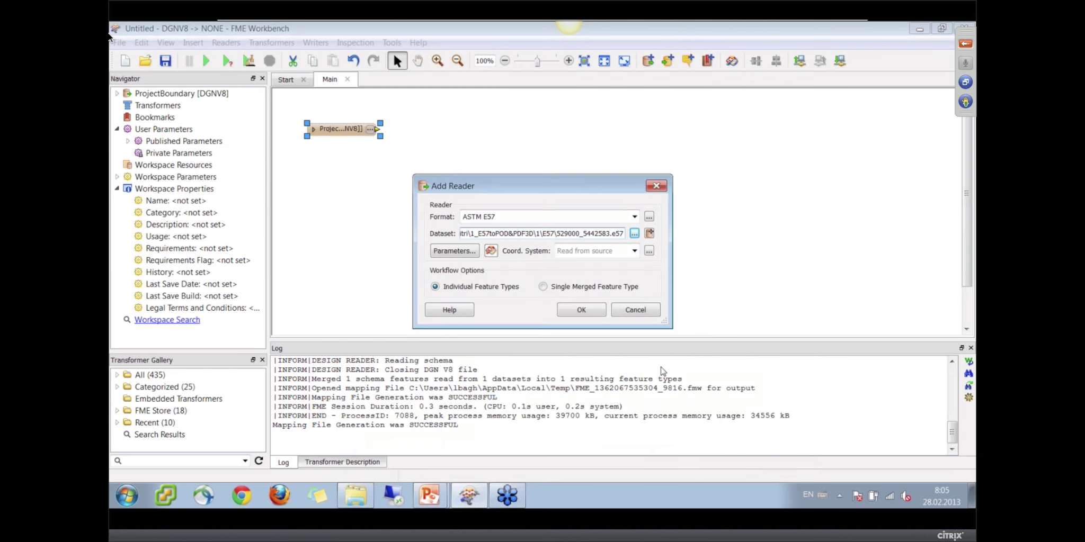
left_click(586, 309)
left_click_drag(352, 138, 341, 171)
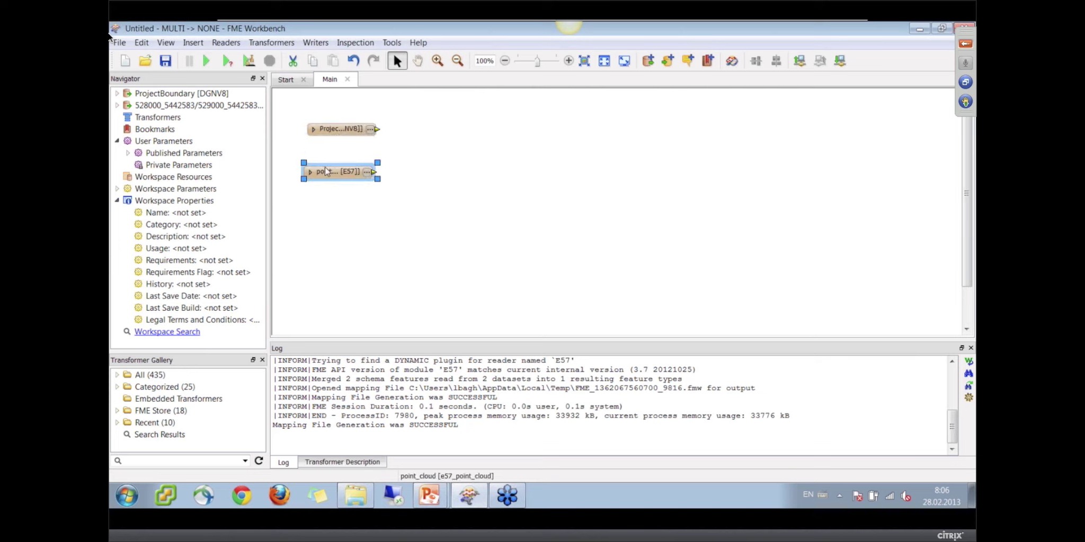
Start adding a third reader and set its format to ER Mapper ECW
left_click(237, 45)
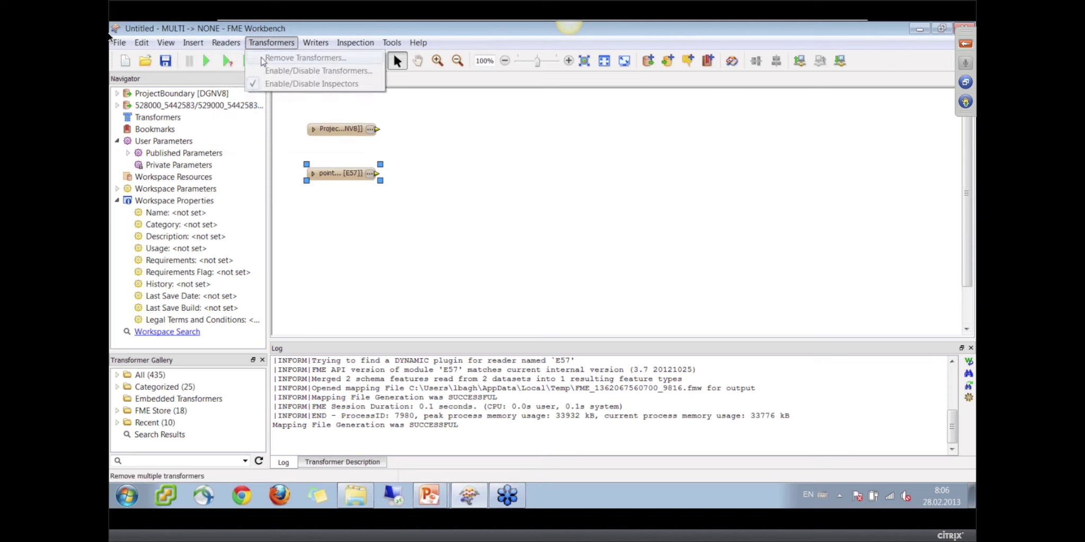
left_click(379, 143)
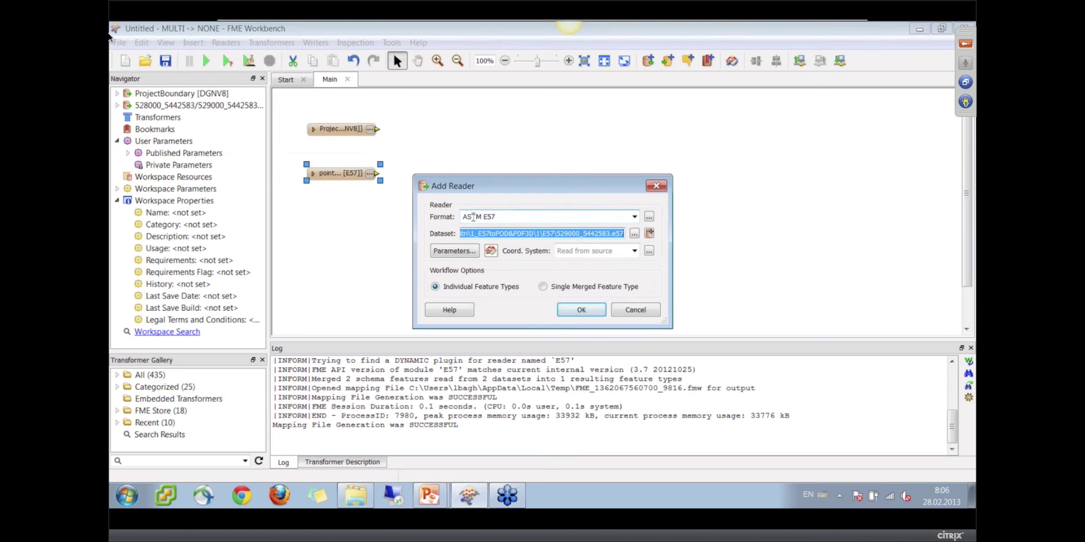
triple_click(504, 218)
type("ecw")
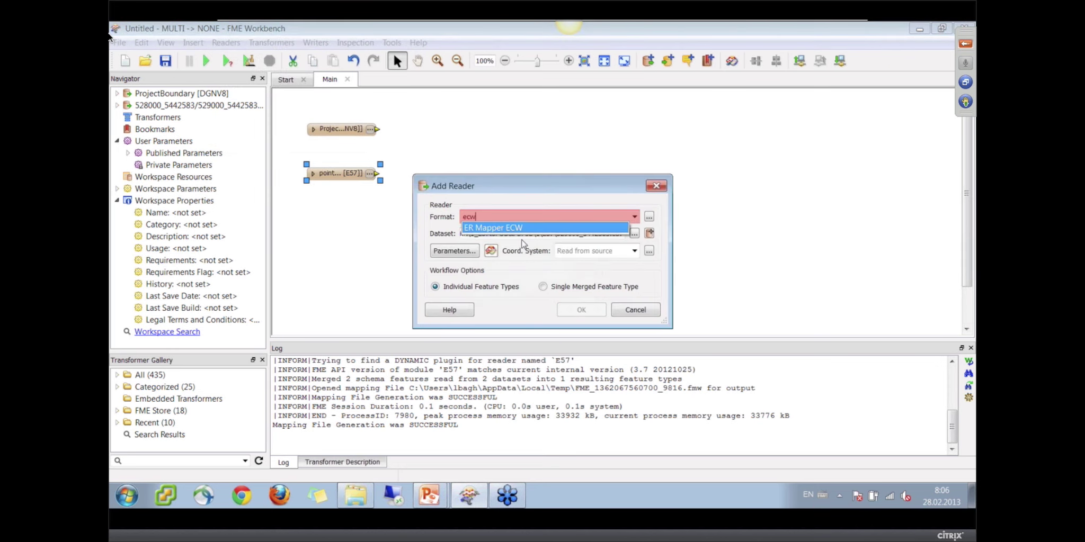
left_click(546, 228)
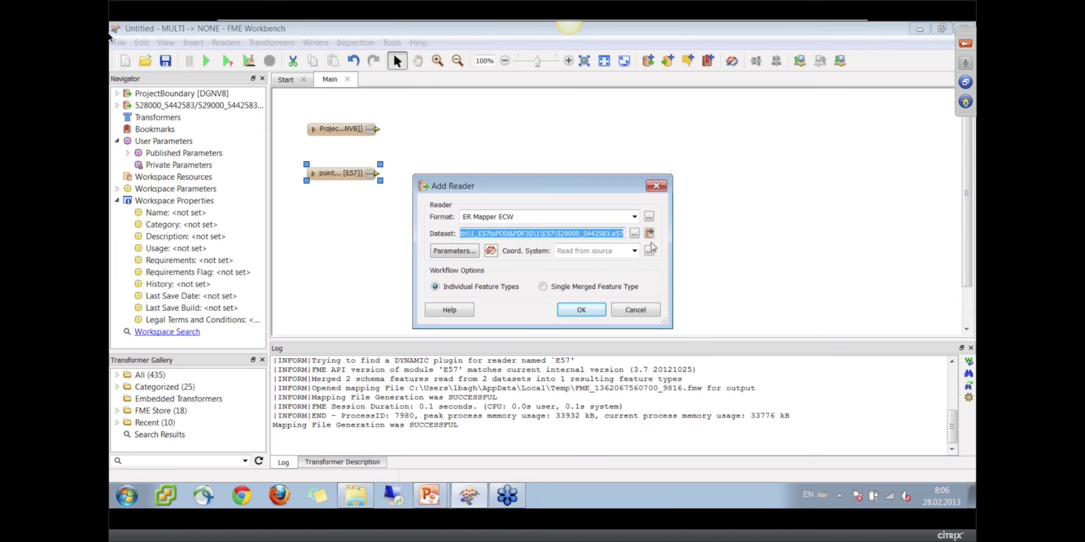
Add the ECW reader with the TWU raster from 1_E57toPOD&PDF3D\2\Langley, placing its feature type below the E57 point cloud
left_click(634, 234)
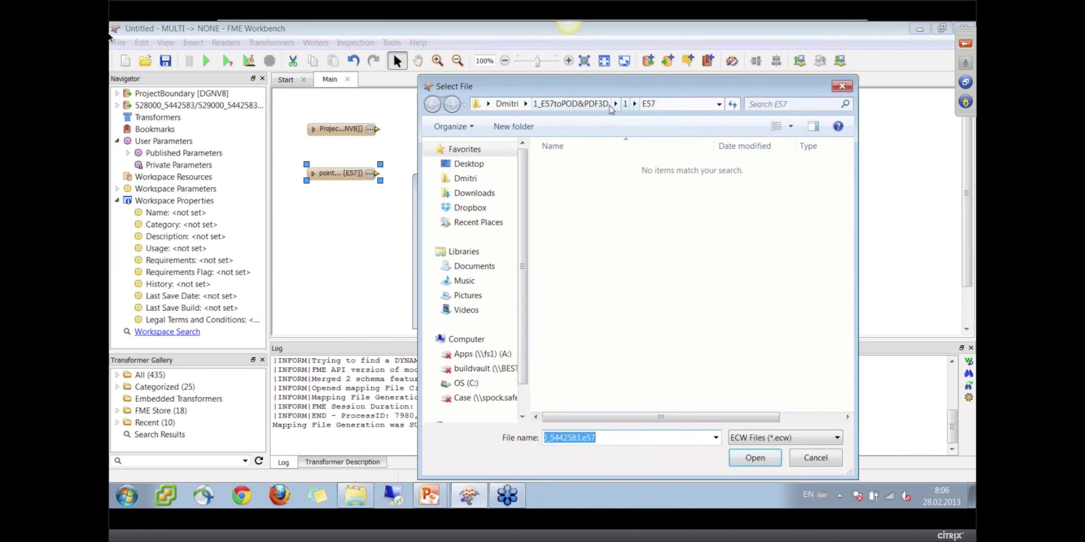
left_click(610, 106)
double_click(567, 176)
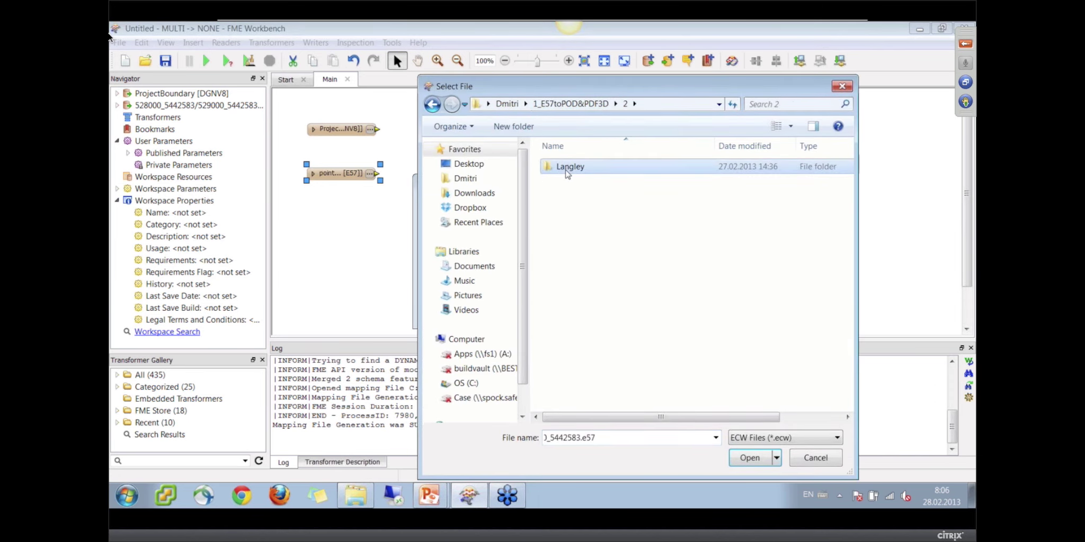
double_click(567, 166)
double_click(566, 167)
left_click(591, 307)
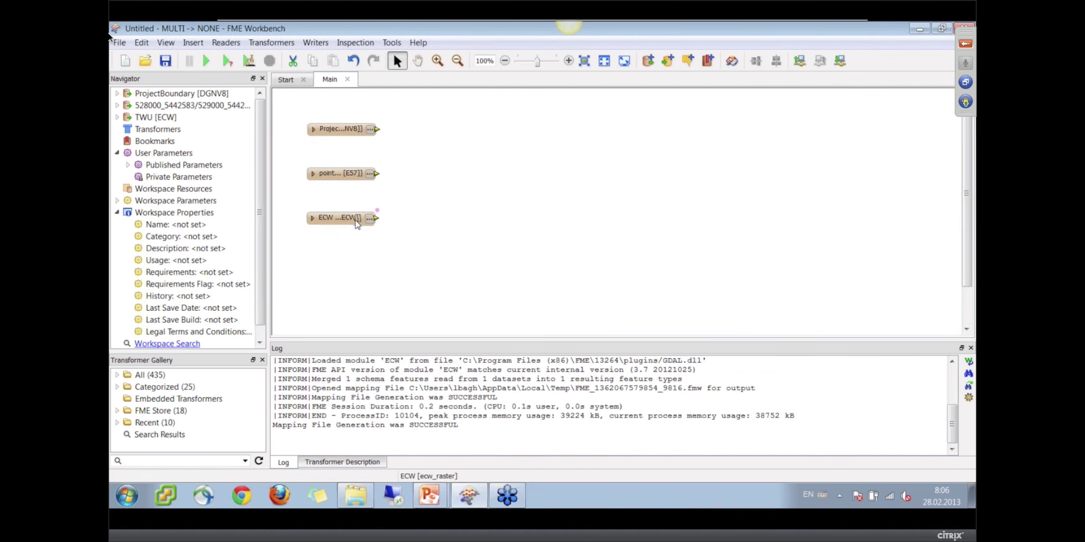
left_click(356, 228)
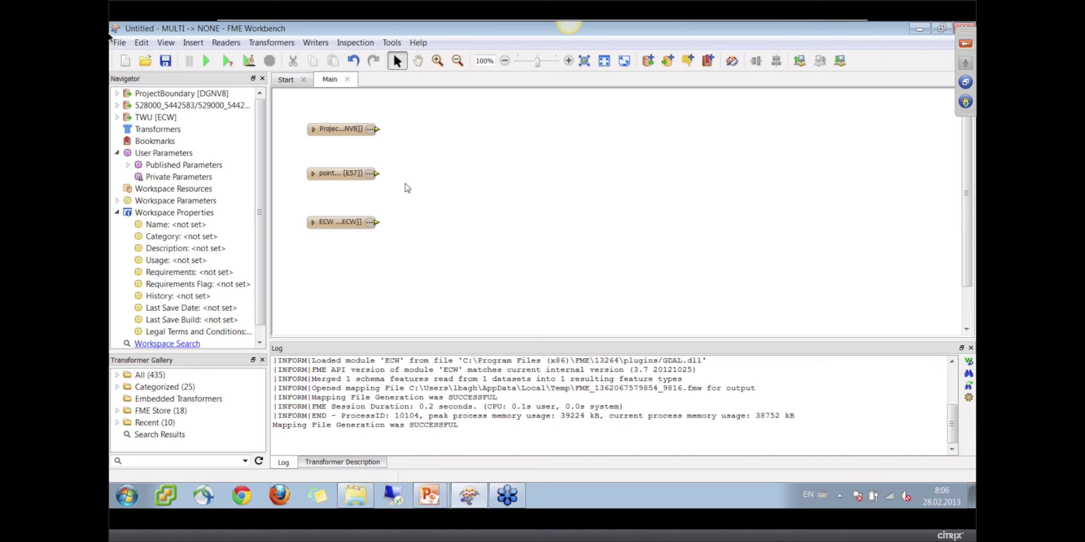
Add a PointCloudCombiner transformer and connect the E57 point cloud to its input
type("pcc")
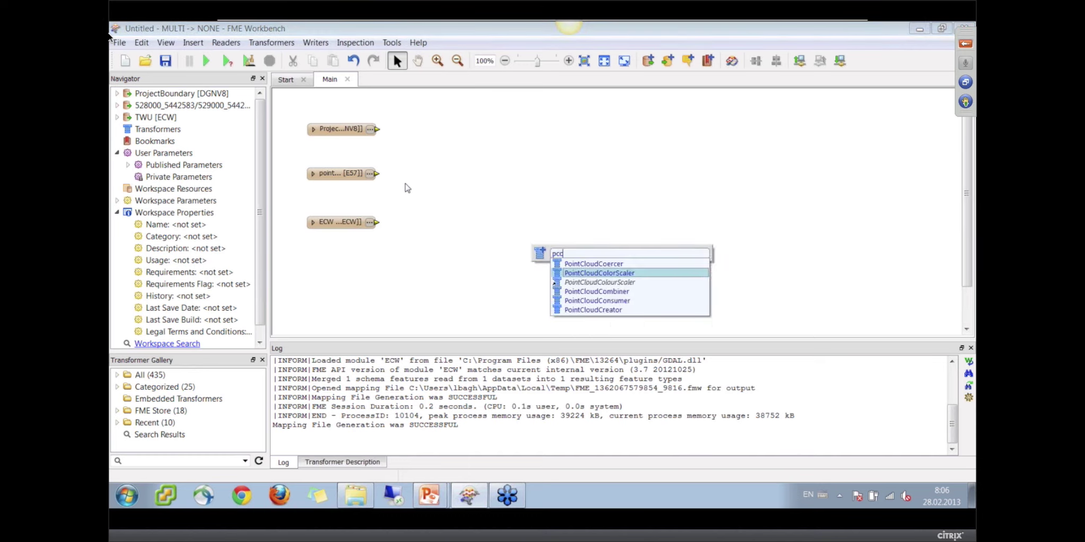
key("Down")
key("Down")
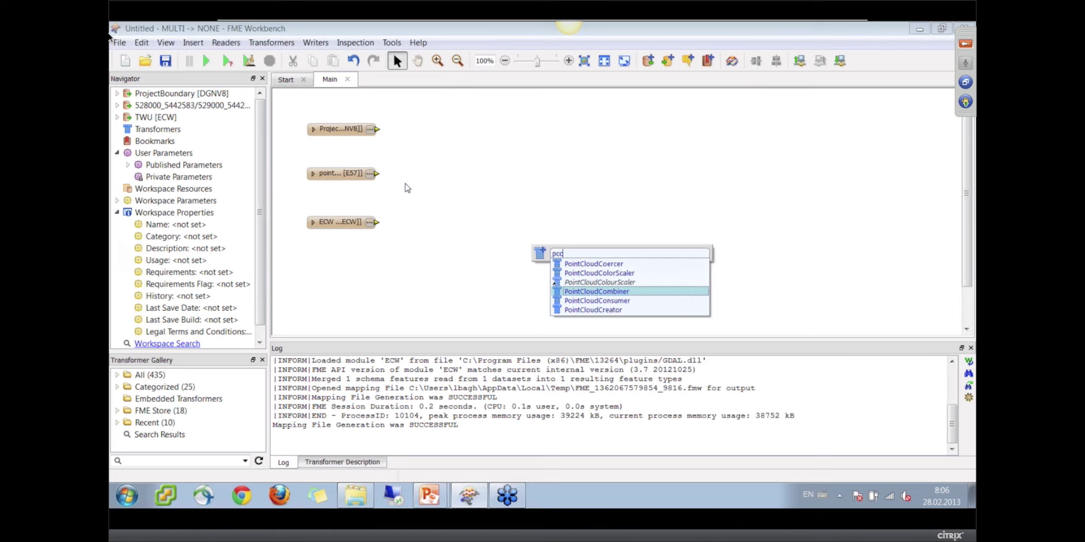
key("Return")
left_click_drag(537, 190, 428, 191)
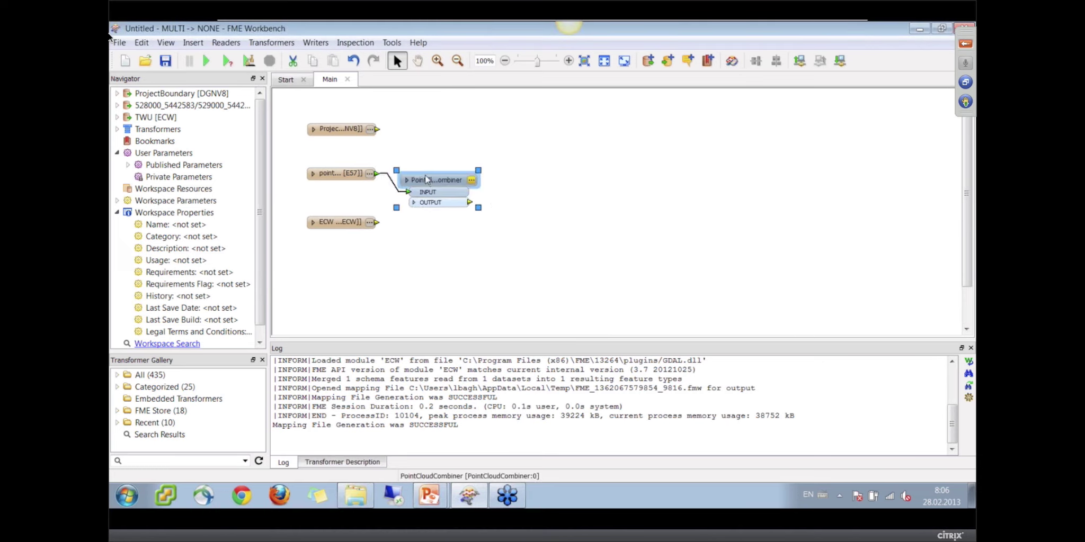
left_click_drag(365, 89, 417, 153)
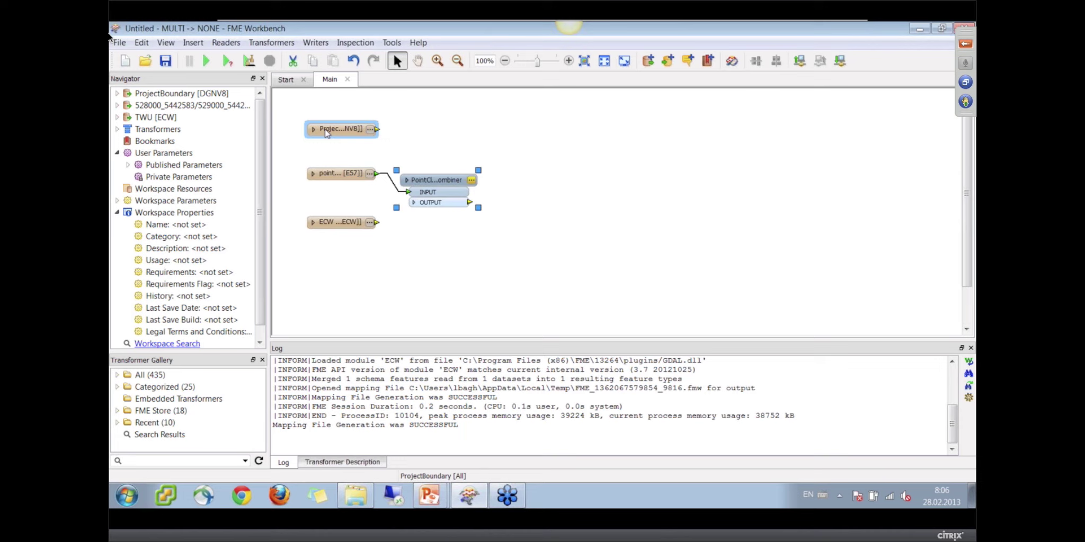
Add a Bufferer transformer and connect the ProjectBoundary feature type to its input
left_click(410, 152)
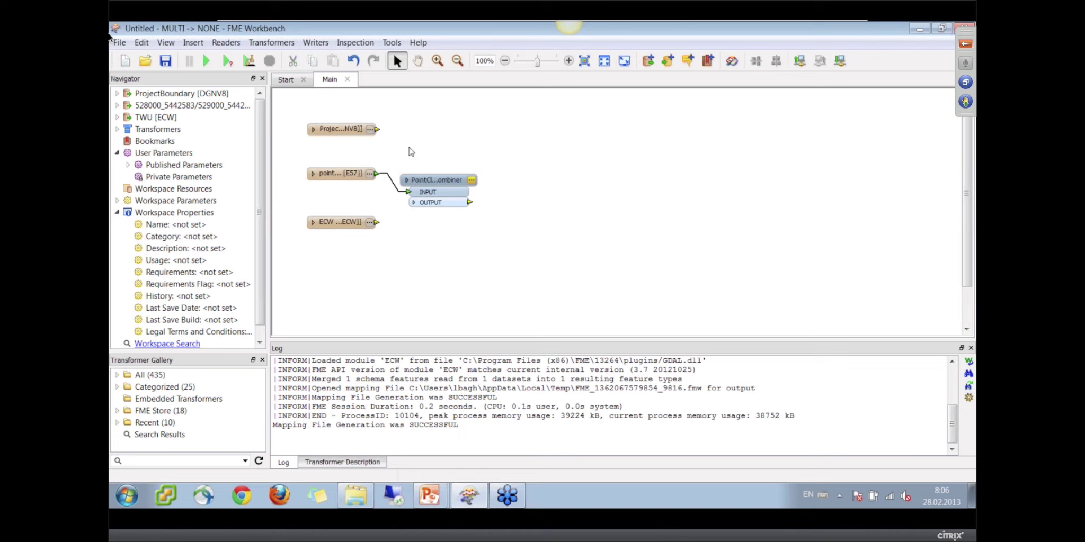
type("b")
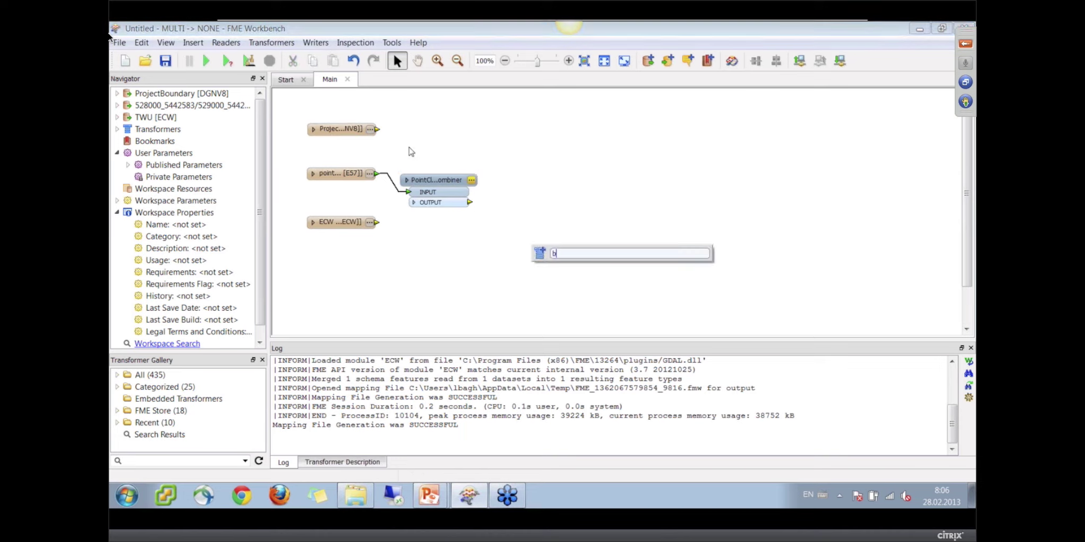
type("uf")
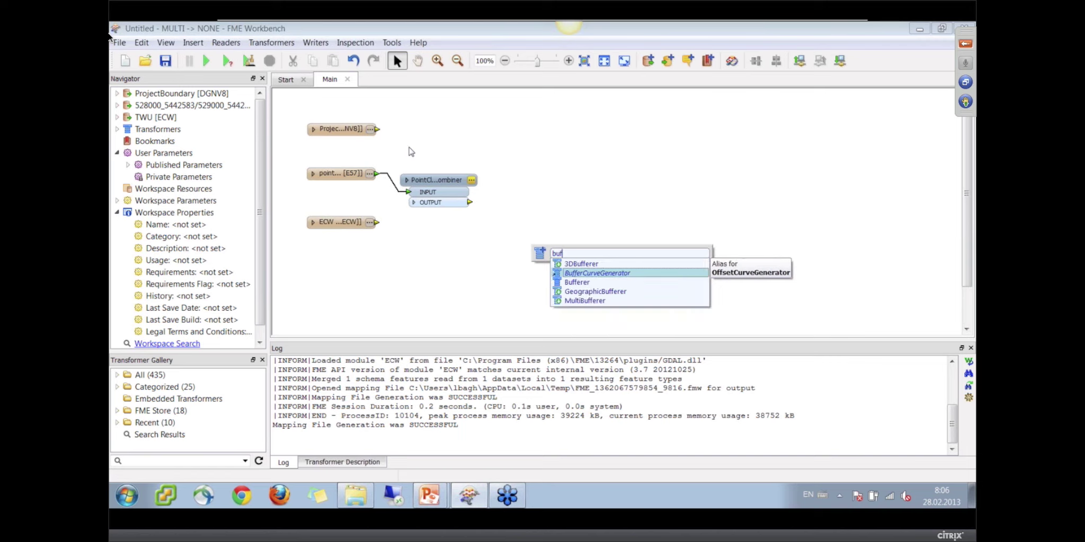
key("Down")
key("Return")
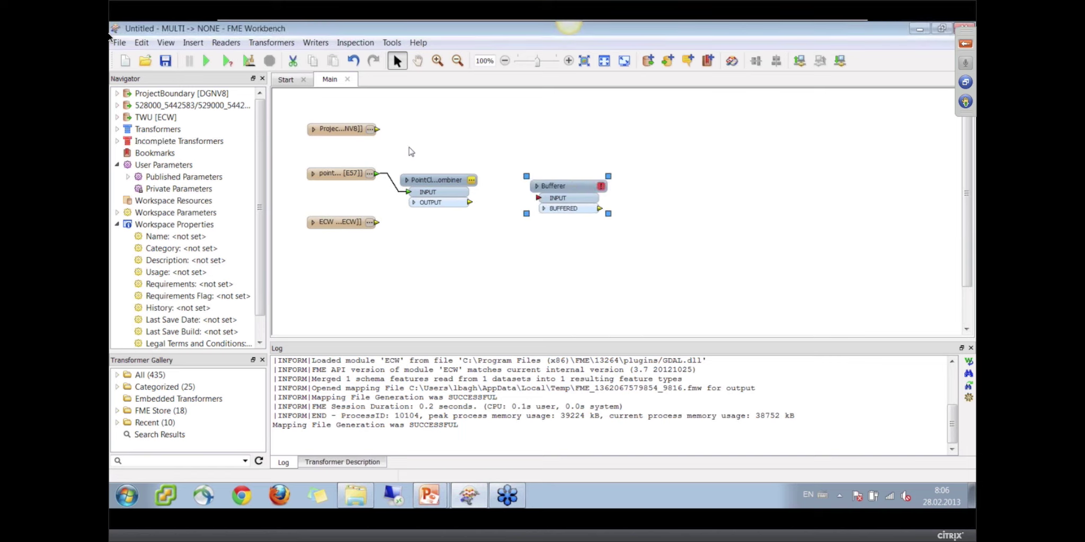
mouse_move(570, 183)
left_mouse_down()
mouse_move(482, 119)
mouse_move(392, 132)
mouse_move(410, 134)
left_mouse_up()
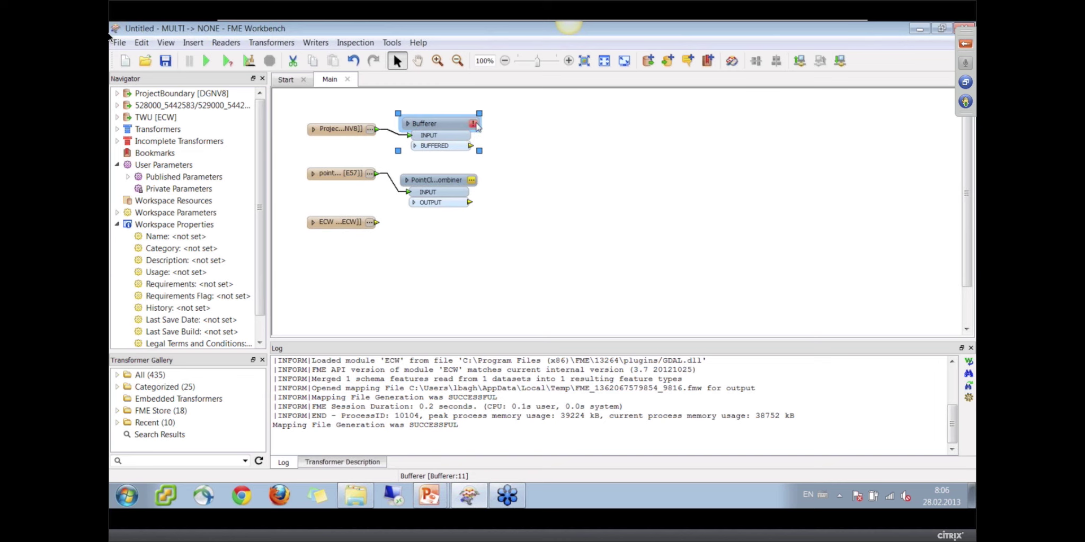
Set the Bufferer's buffer amount to 50, keeping the Round end cap style
left_click(473, 123)
left_click(532, 260)
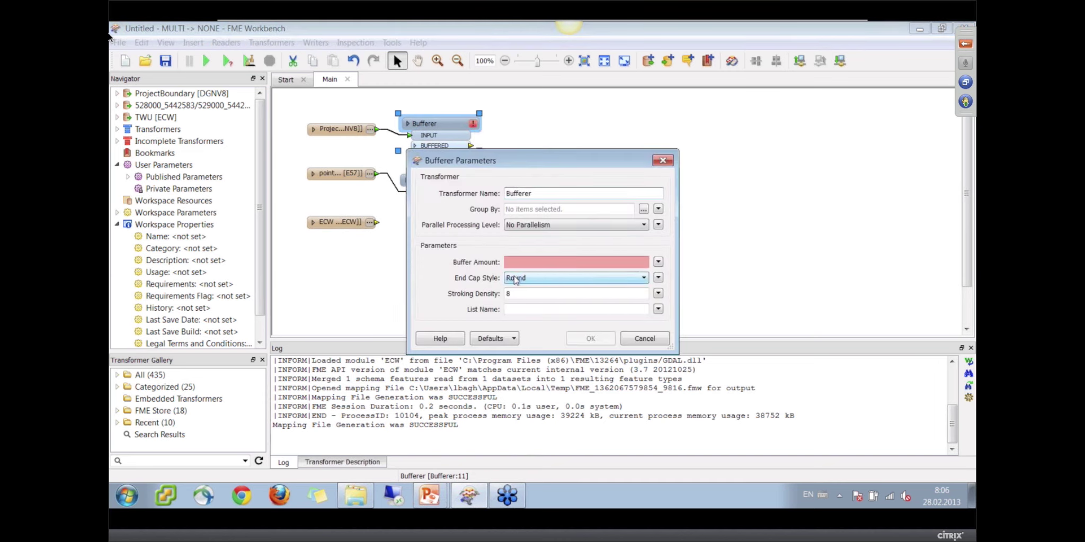
type("50")
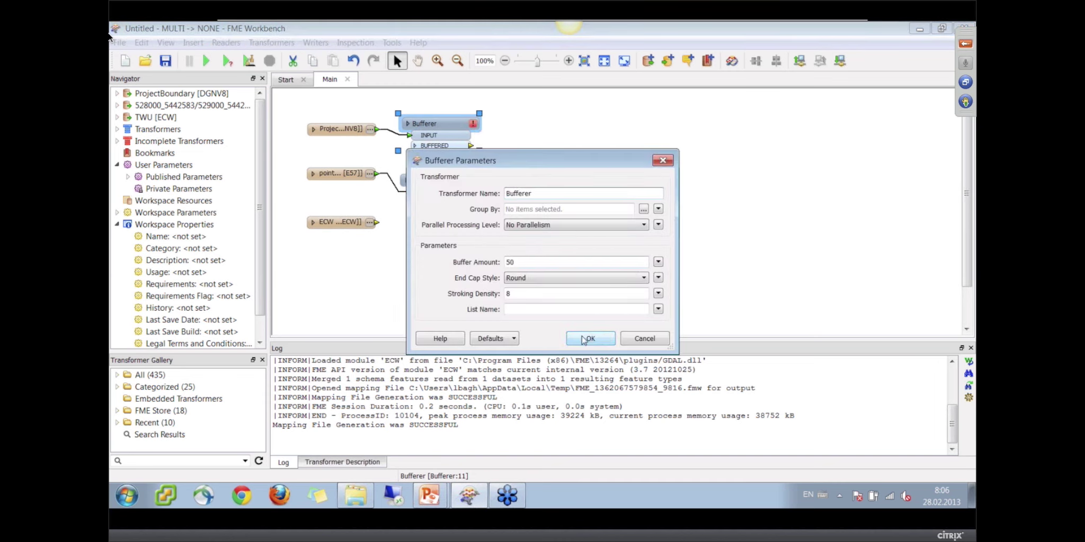
left_click(584, 340)
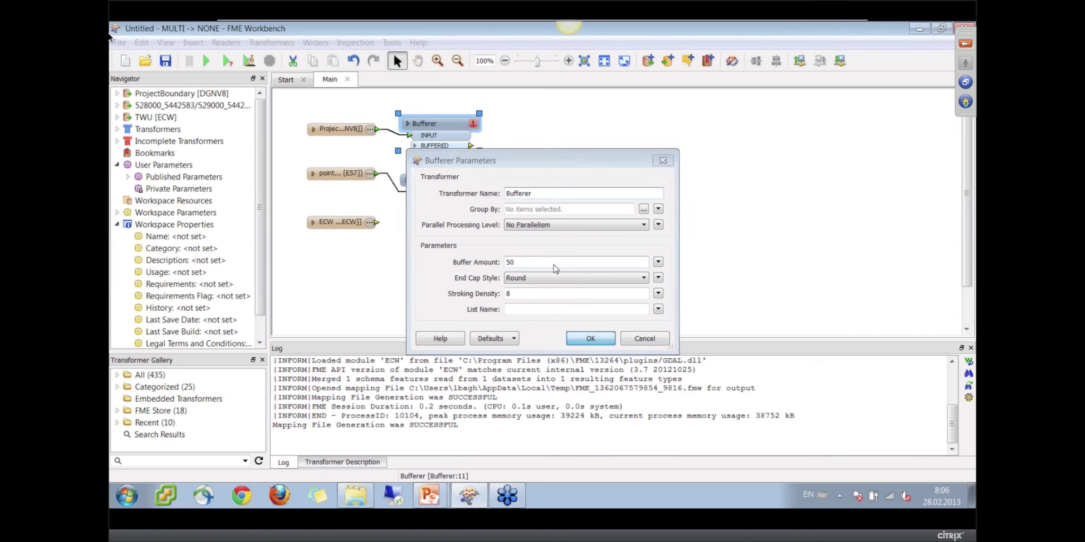
Tidy the canvas by aligning the PointCloudCombiner and the three reader feature types in neat rows
left_click(427, 166)
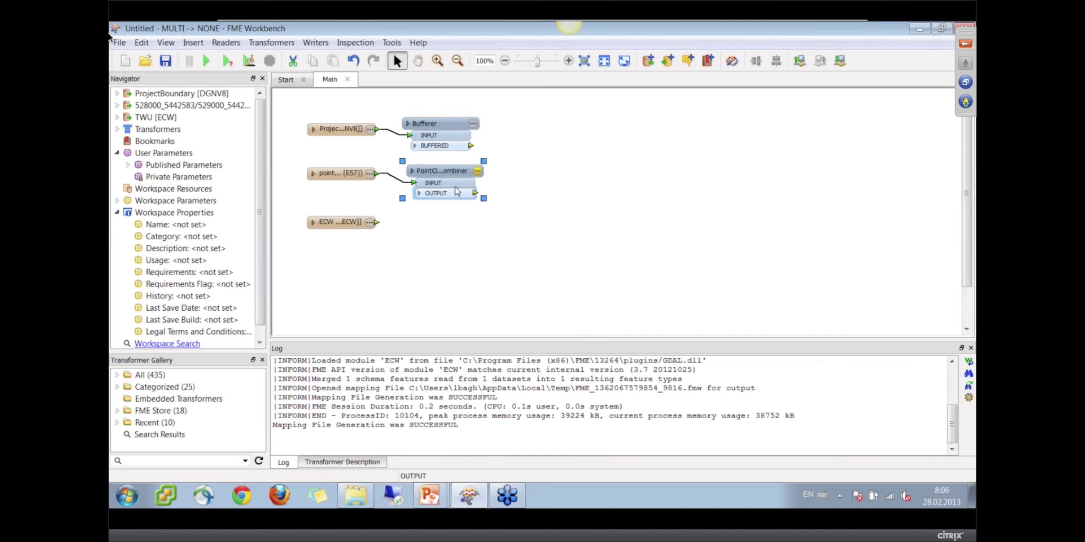
left_click_drag(444, 183, 436, 180)
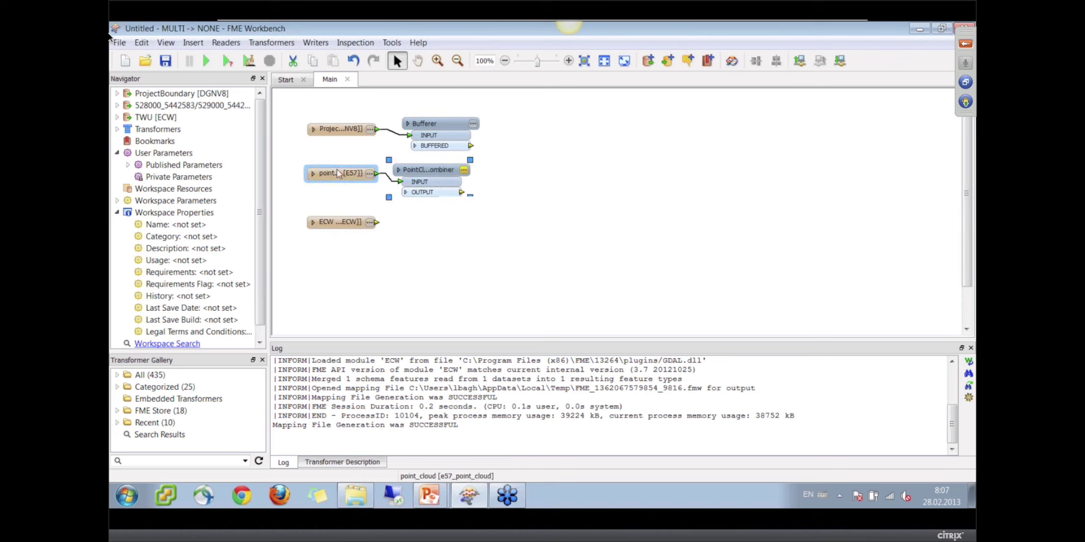
left_click_drag(339, 174, 337, 171)
left_click_drag(424, 174, 429, 180)
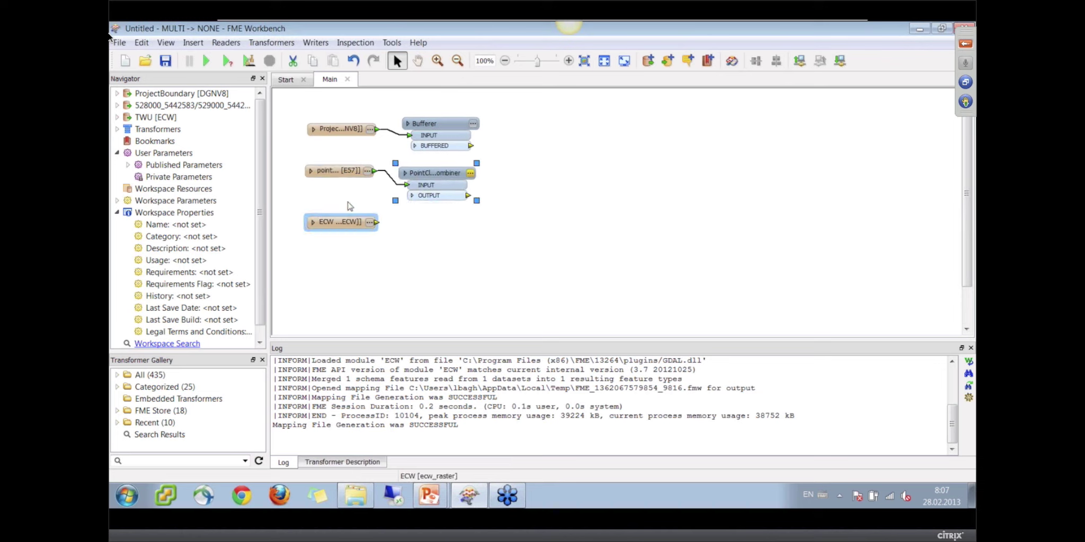
left_click_drag(339, 130, 338, 132)
left_click_drag(333, 226, 331, 227)
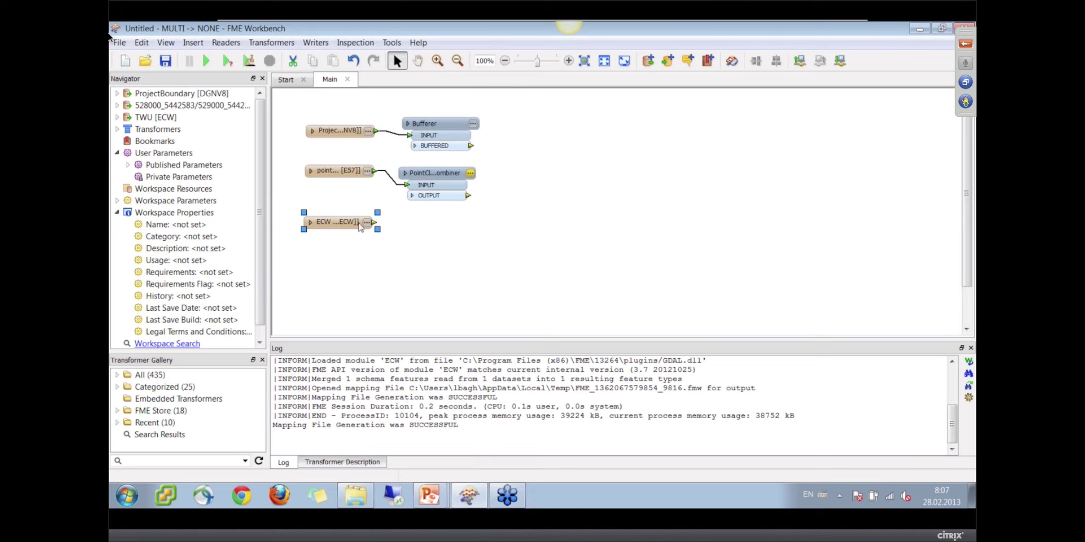
left_click_drag(341, 225, 345, 226)
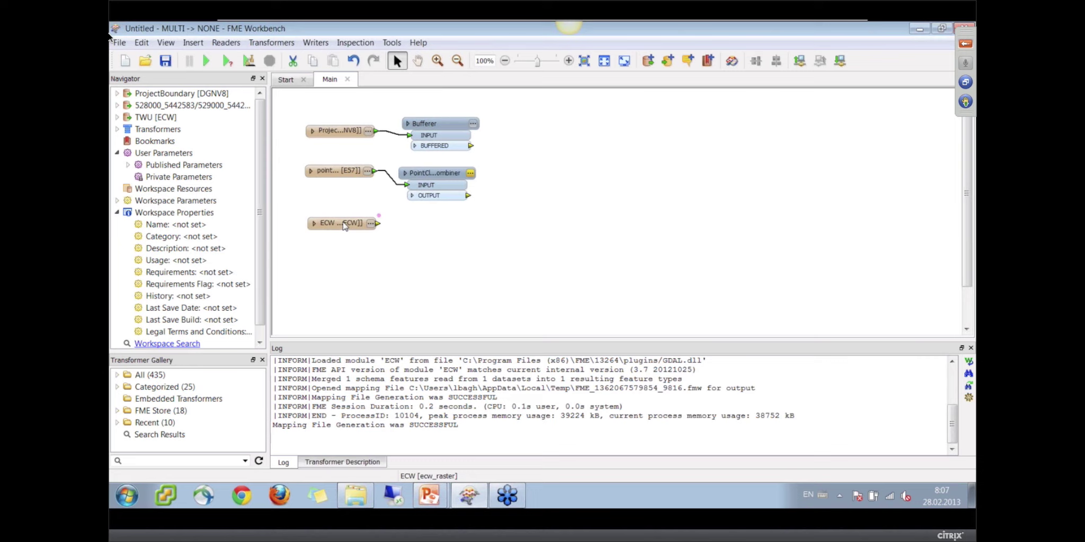
Add a PointCloudOnRasterComponentSetter, feeding the PointCloudCombiner output to its POINTCLOUD input and the ECW raster to its RASTER input
left_click(466, 236)
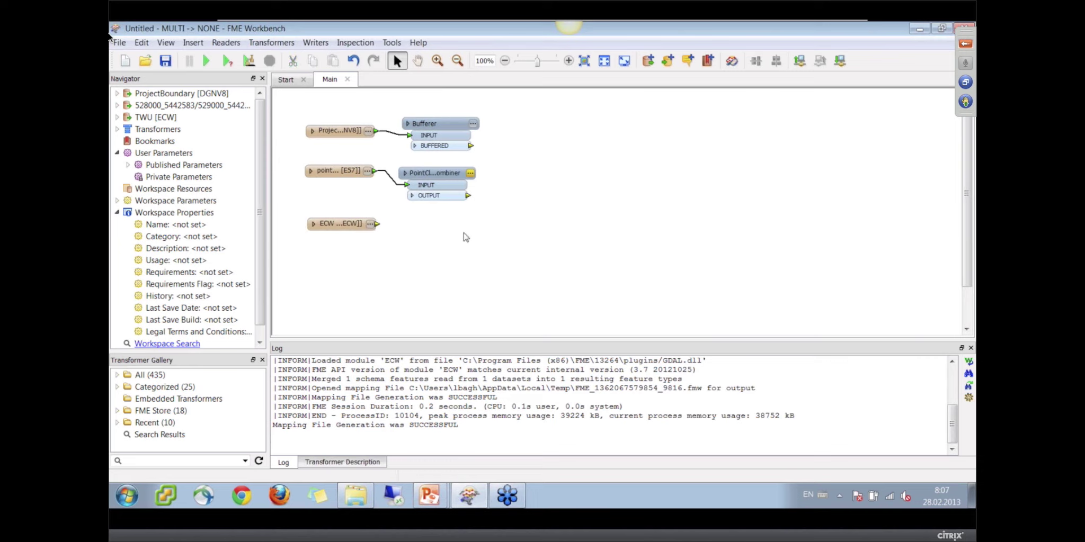
type("pco")
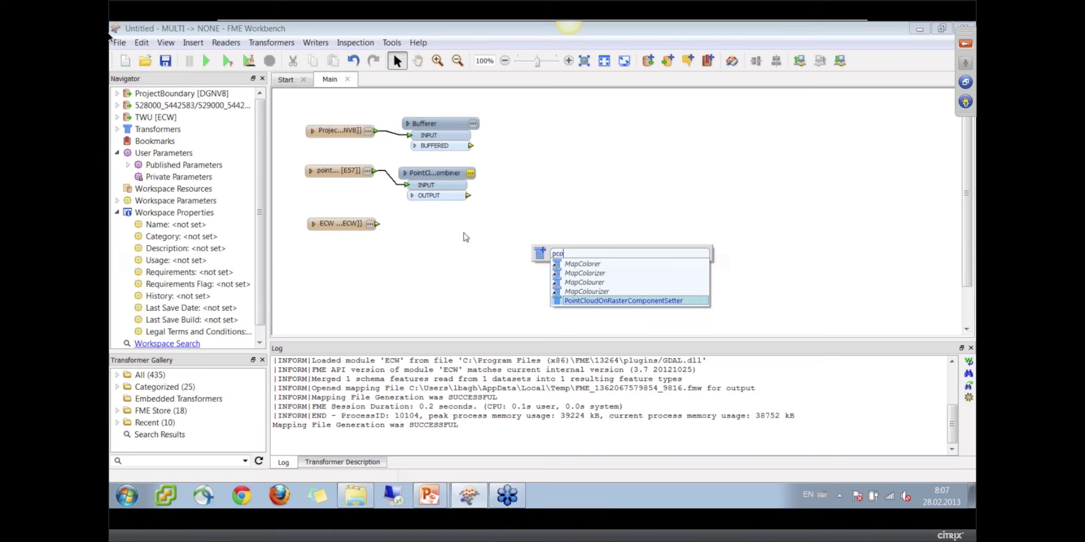
key("Return")
left_click_drag(571, 177, 551, 203)
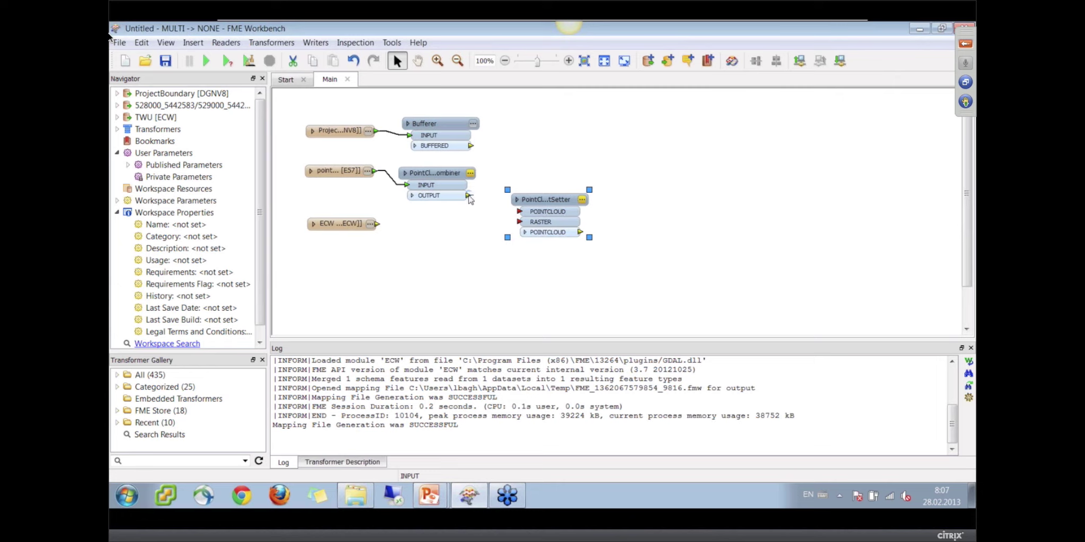
left_click_drag(469, 196, 520, 212)
left_click_drag(377, 224, 506, 206)
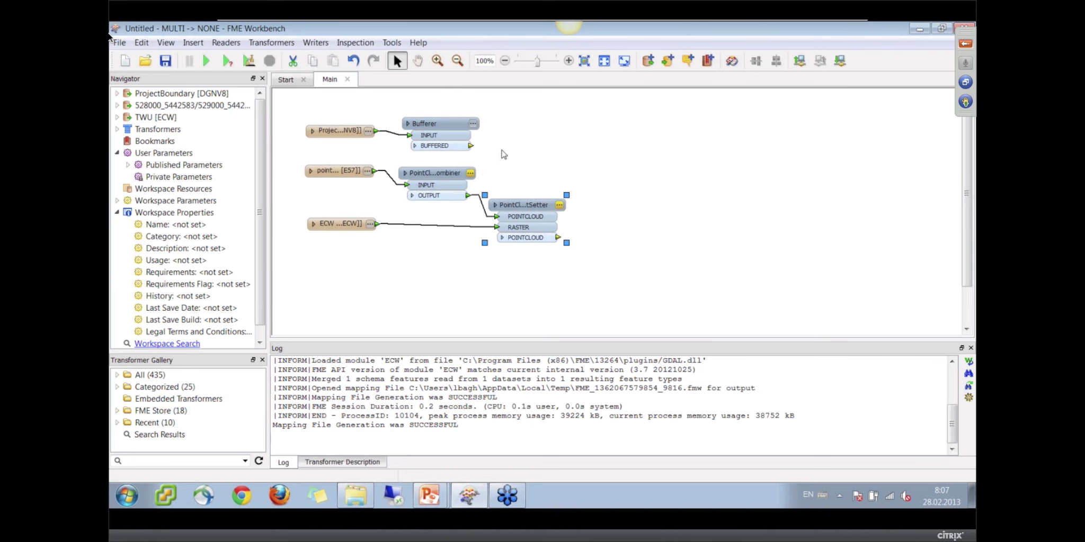
left_click_drag(536, 213, 537, 209)
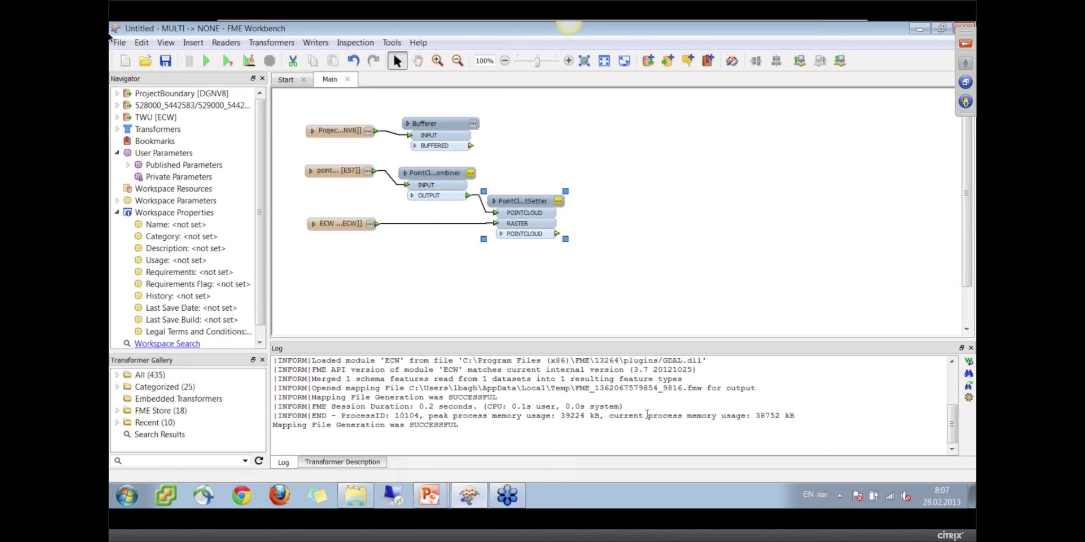
Add a Clipper, connecting the Bufferer's BUFFERED output to CLIPPER and the component setter's POINTCLOUD output to CLIPPEE
left_click(708, 179)
type("cli")
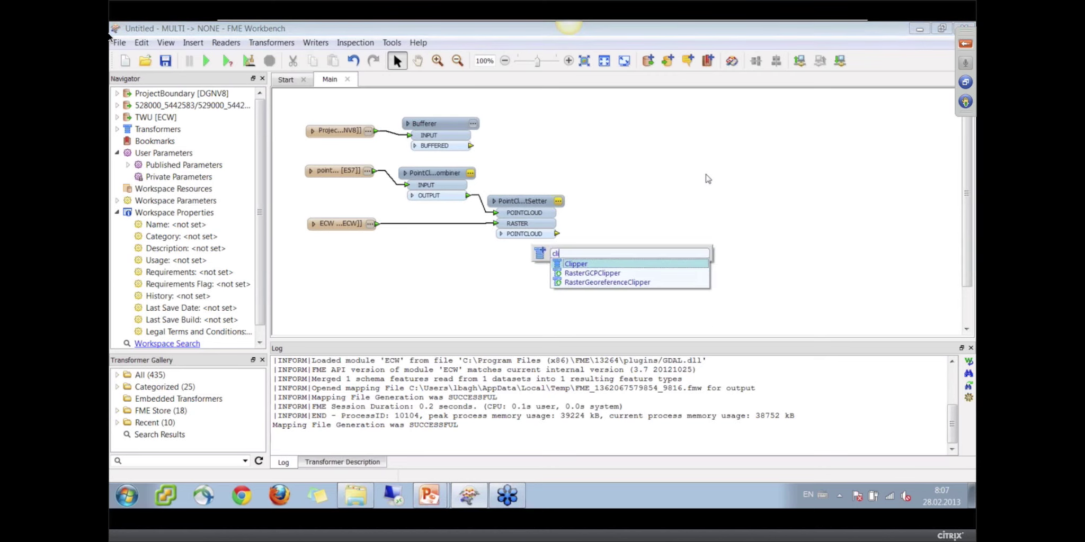
key("Return")
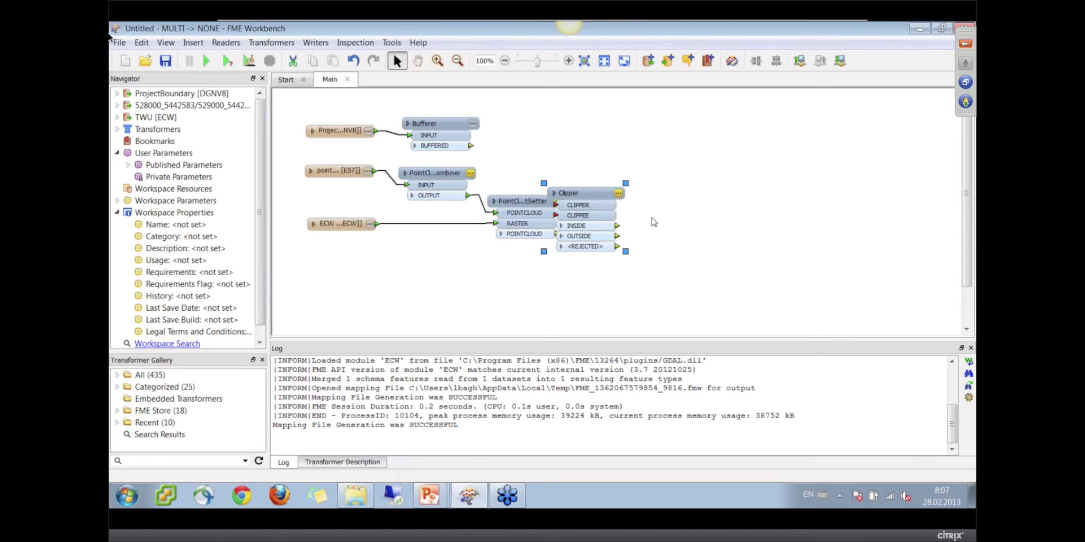
left_click_drag(576, 197, 610, 138)
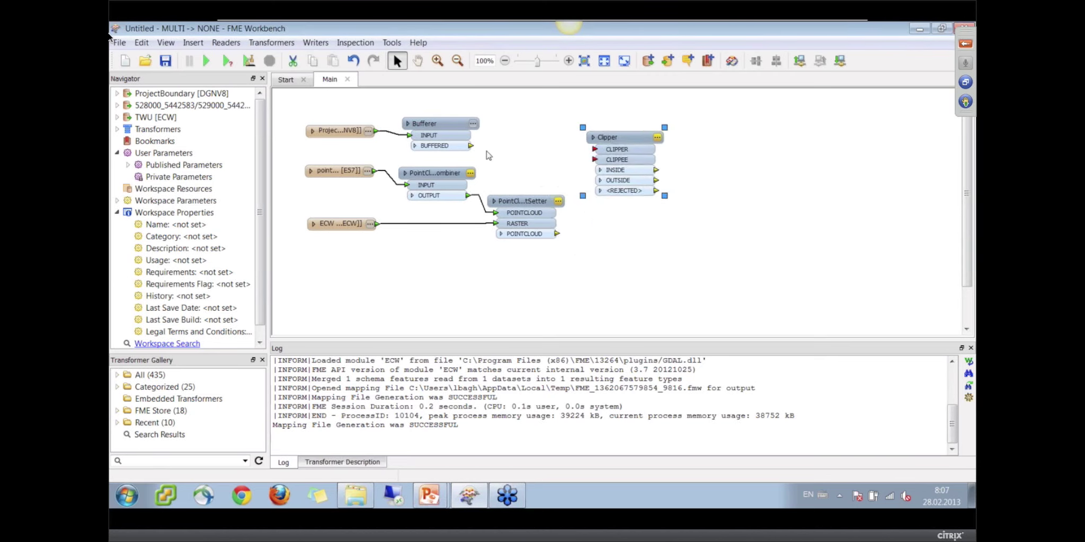
left_click_drag(470, 146, 594, 149)
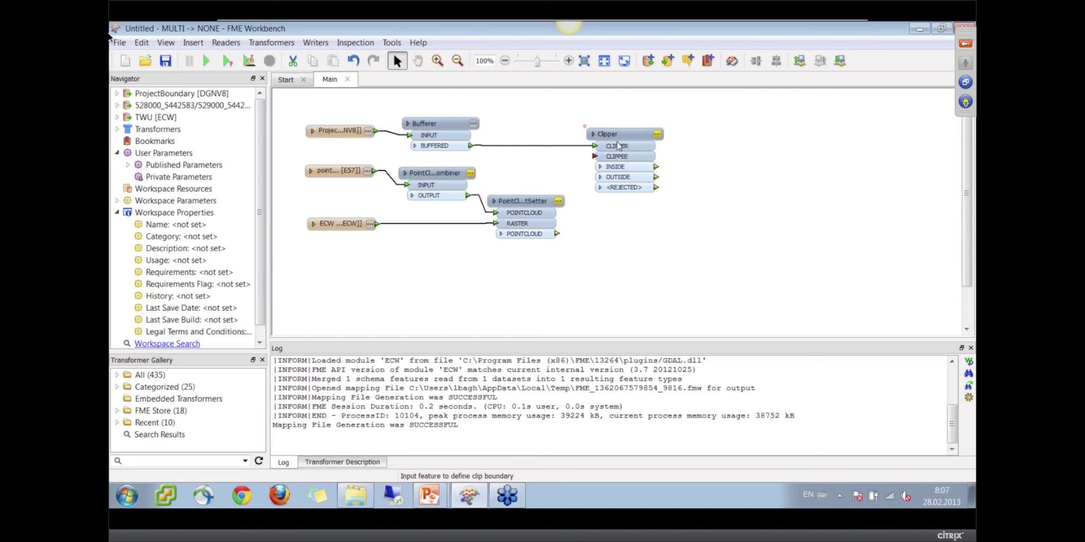
left_click_drag(557, 234, 624, 142)
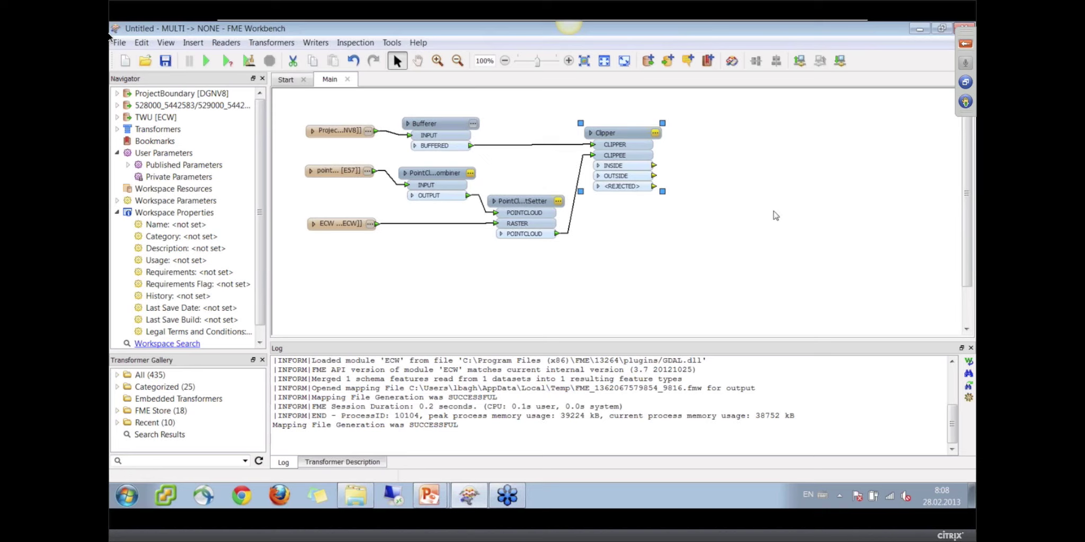
left_click(789, 181)
Add a Pointools POD writer with the Output folder in 1_E57toPOD&PDF3D as its dataset
left_click(315, 42)
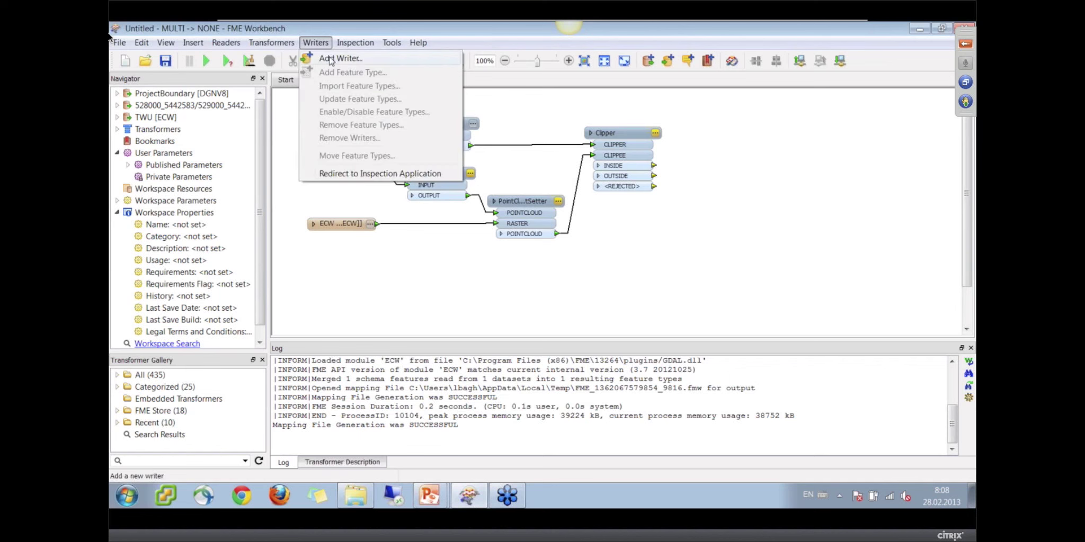
left_click(330, 58)
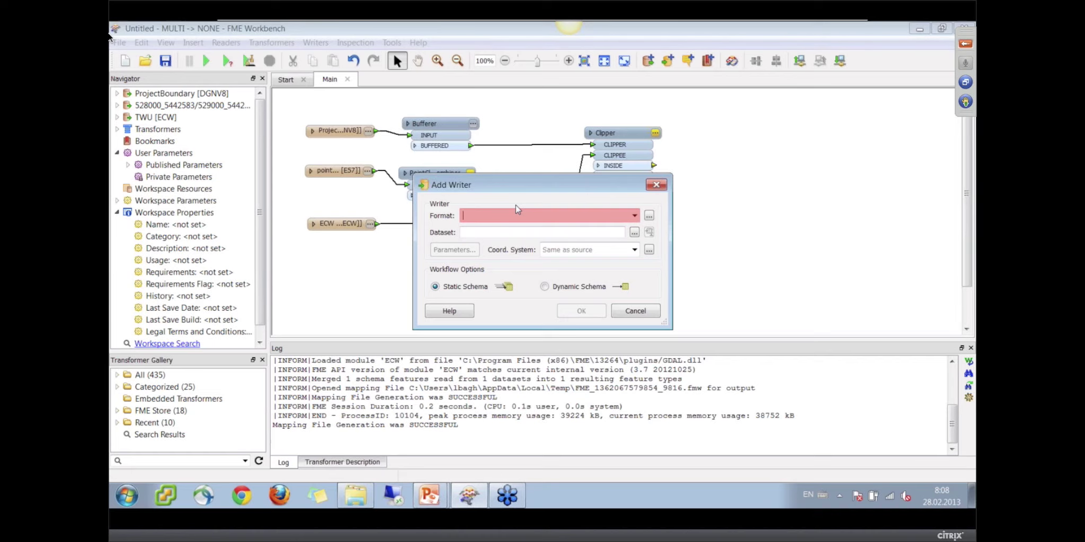
left_click(514, 215)
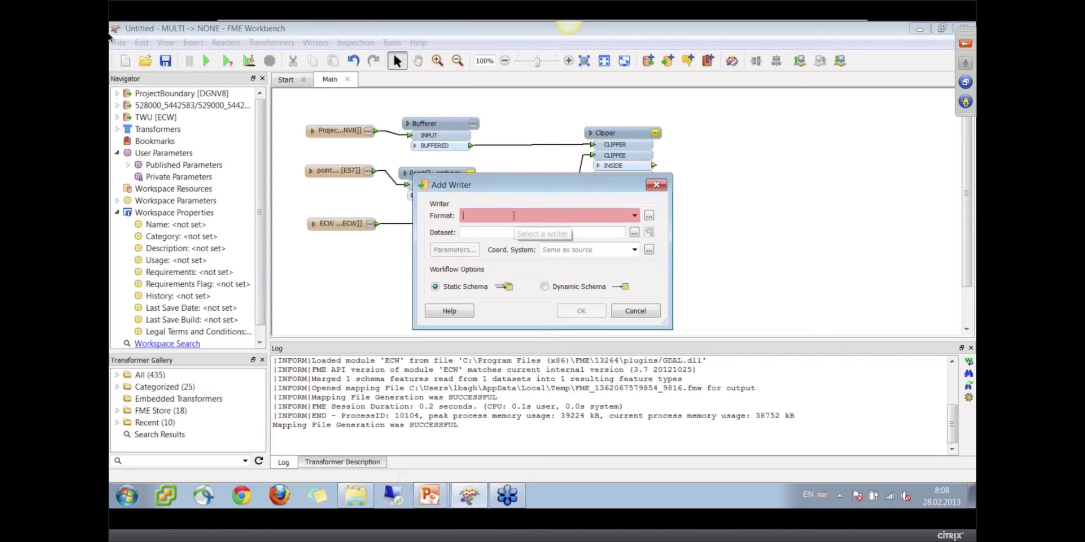
type("pod")
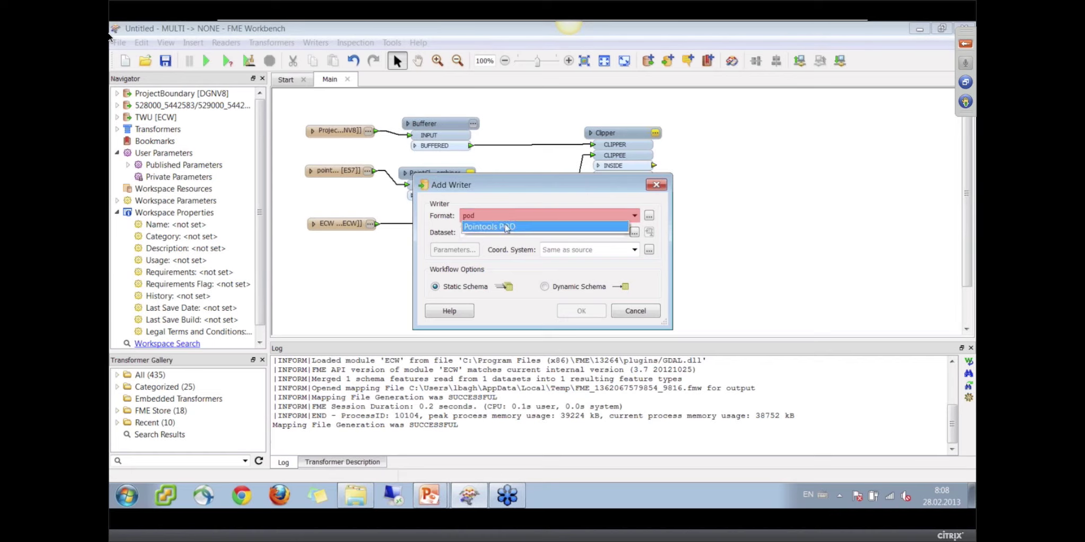
left_click(506, 227)
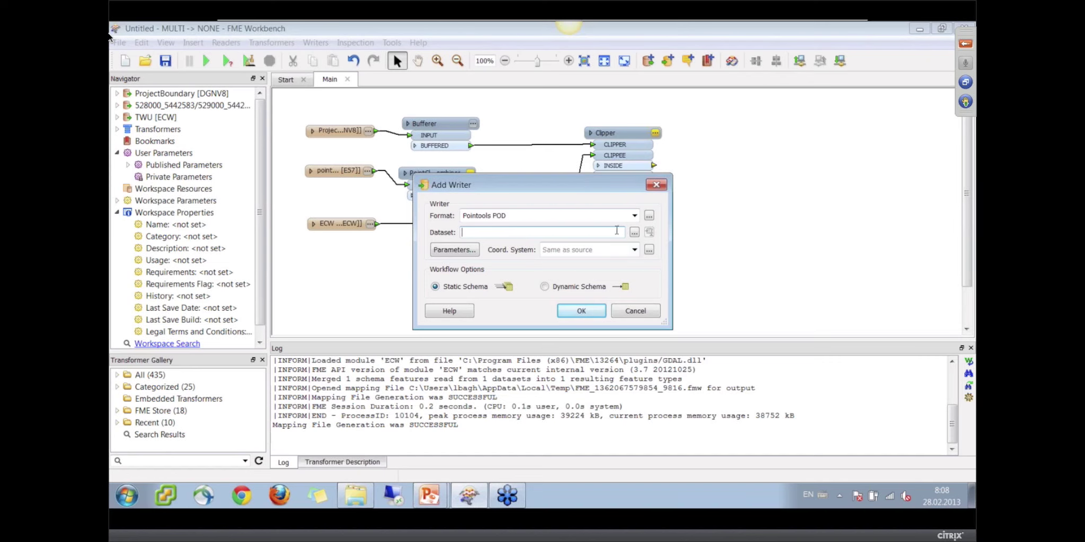
left_click(633, 233)
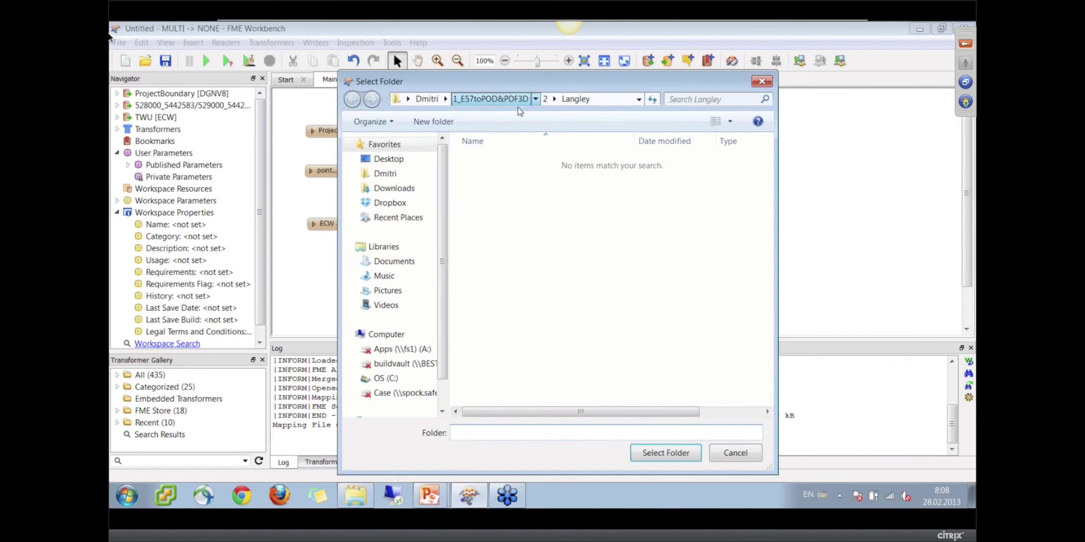
double_click(498, 196)
left_click(669, 457)
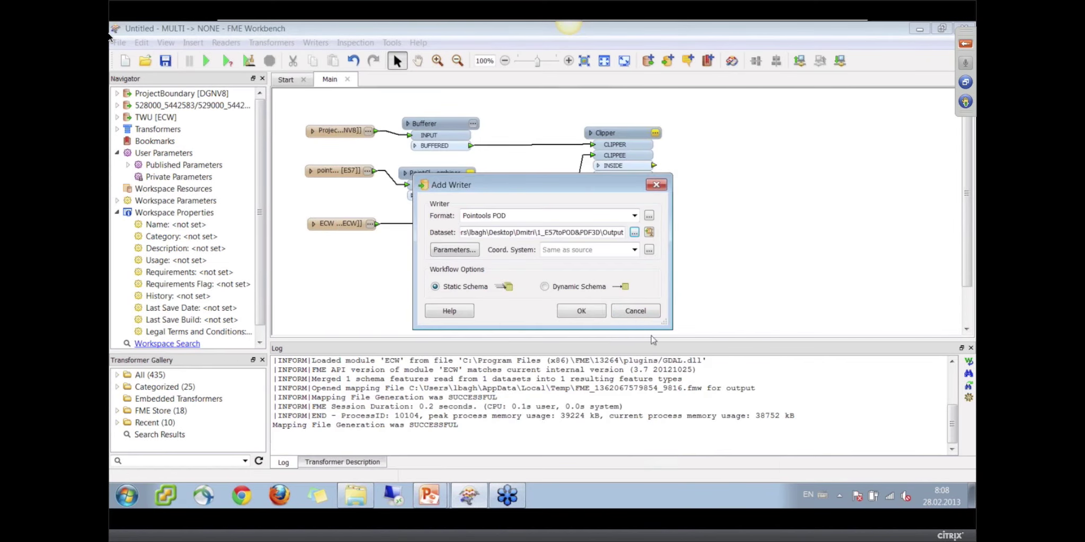
left_click(594, 313)
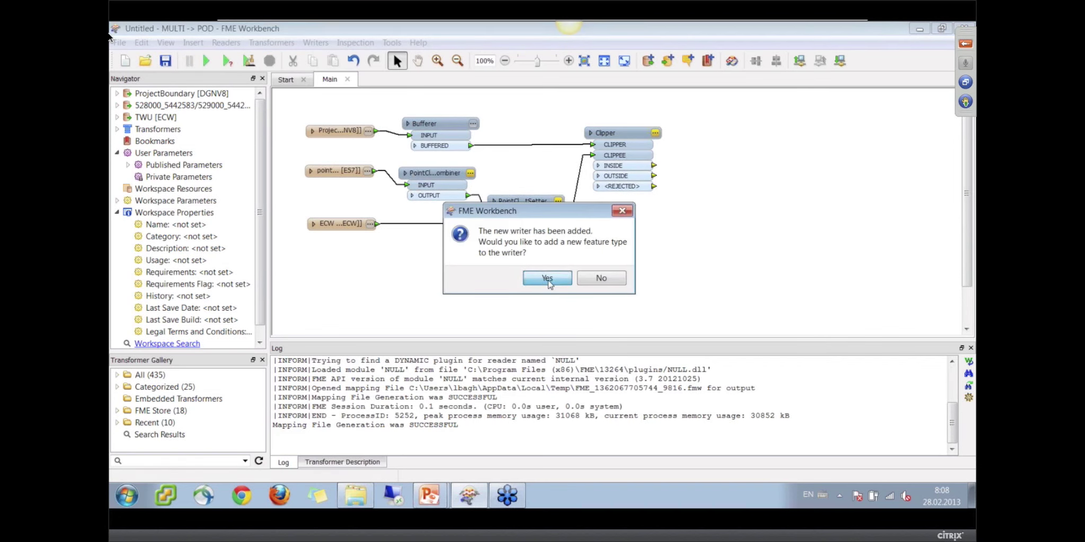
Add a feature type named ProjectPointCloud to the POD writer, with fanout by attribute turned off
left_click(548, 279)
left_click(509, 209)
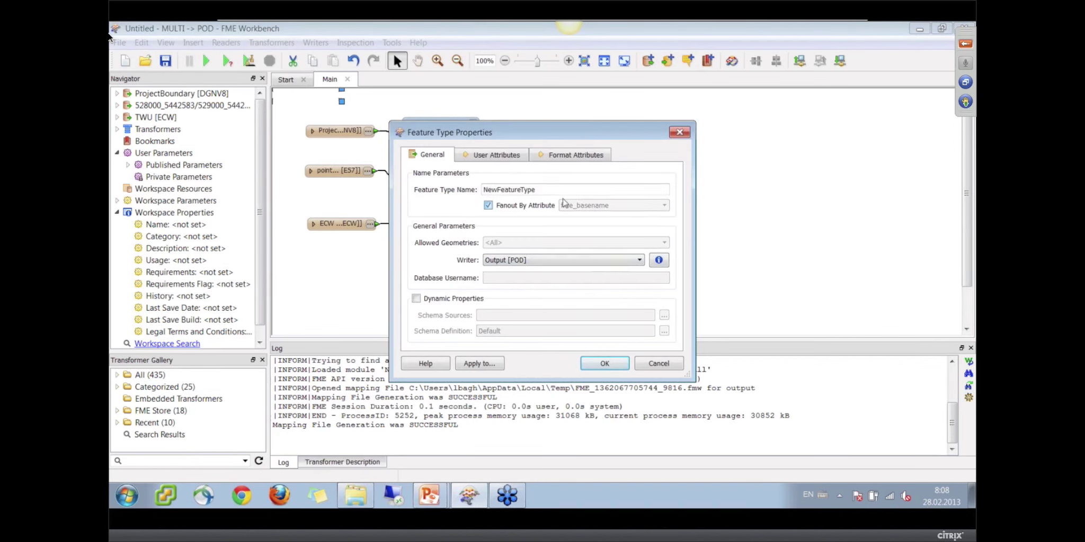
double_click(561, 191)
type("ProjectPointCloud")
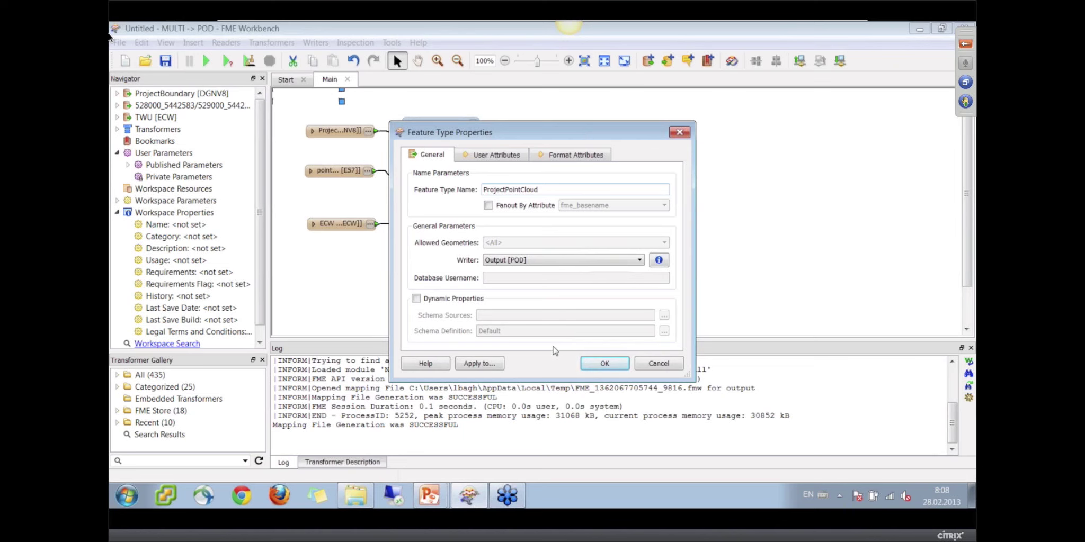
left_click(604, 363)
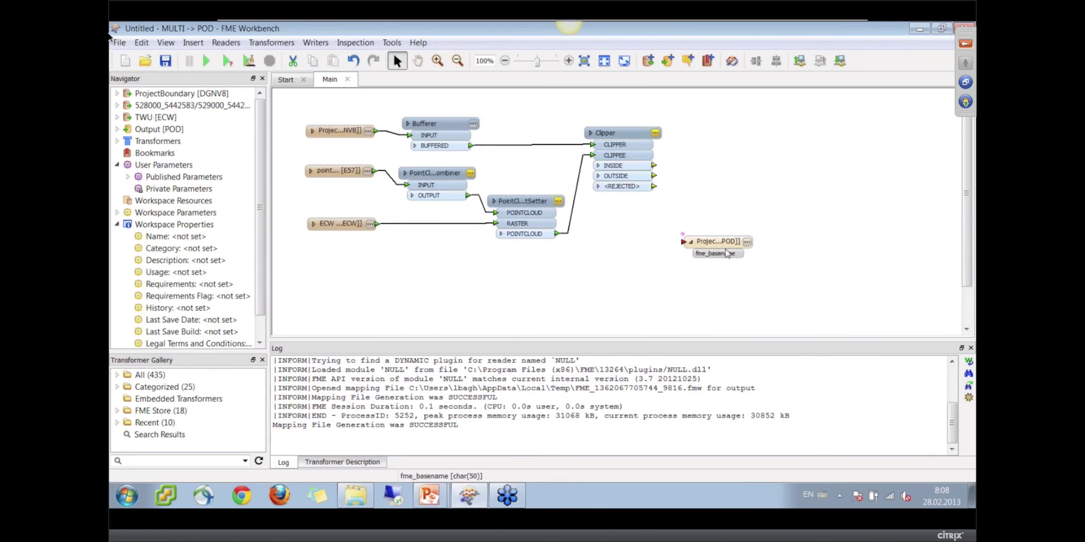
Connect the Clipper's INSIDE output to the ProjectPointCloud feature type and place that feature type beyond the Clipper, near its top
left_click_drag(726, 254, 717, 240)
left_click_drag(653, 167, 786, 174)
left_click(749, 202)
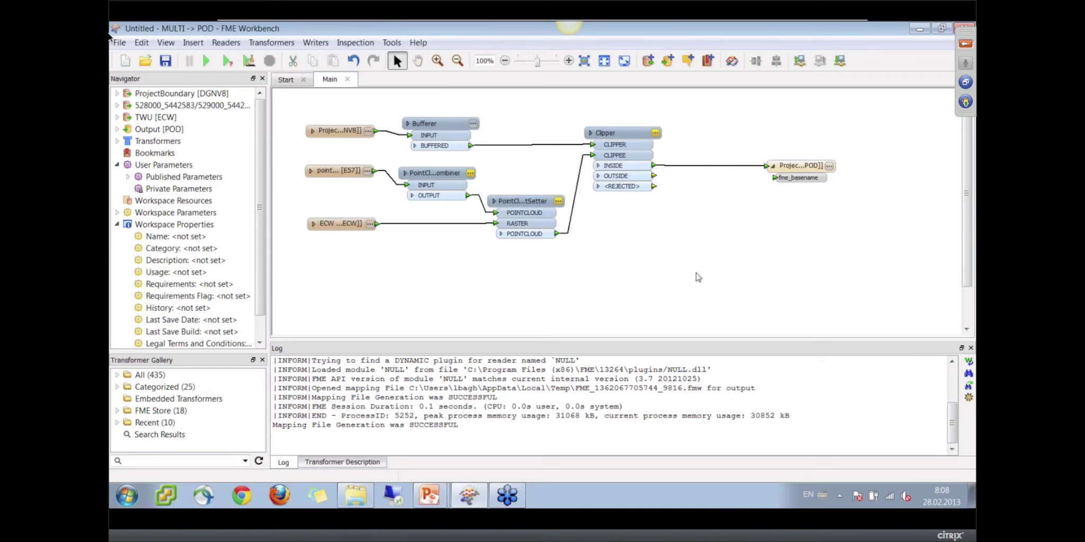
left_click(339, 230)
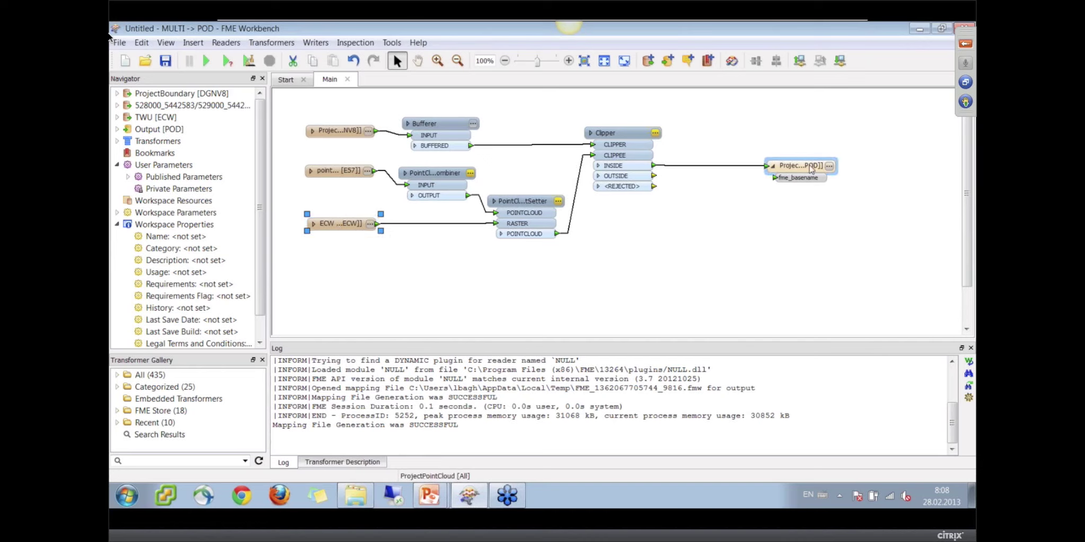
left_click_drag(809, 171, 824, 139)
left_click(748, 181)
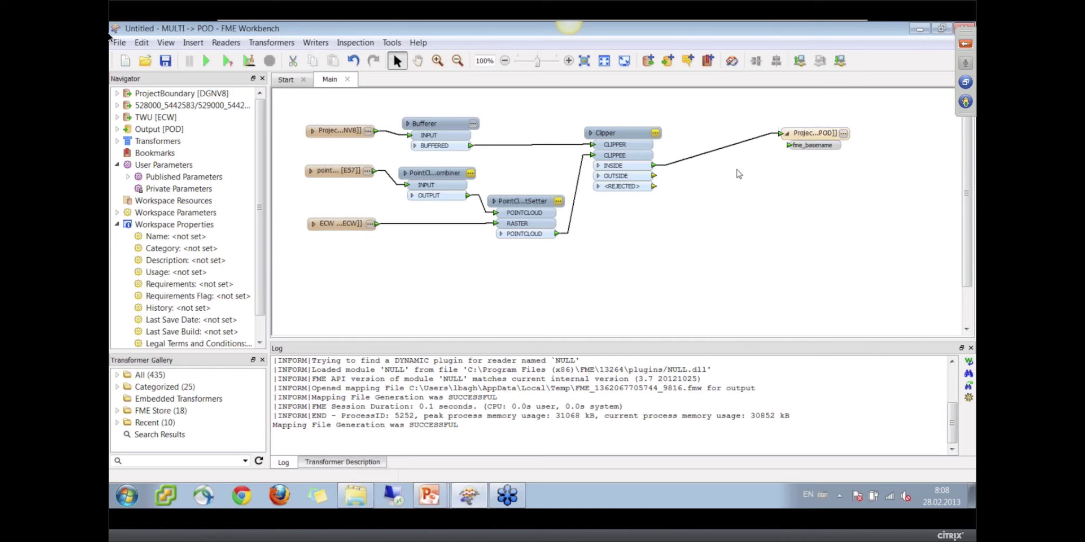
Add a PointCloudColorScaler transformer to the workspace
left_click(722, 155)
key("slash")
type("pcc")
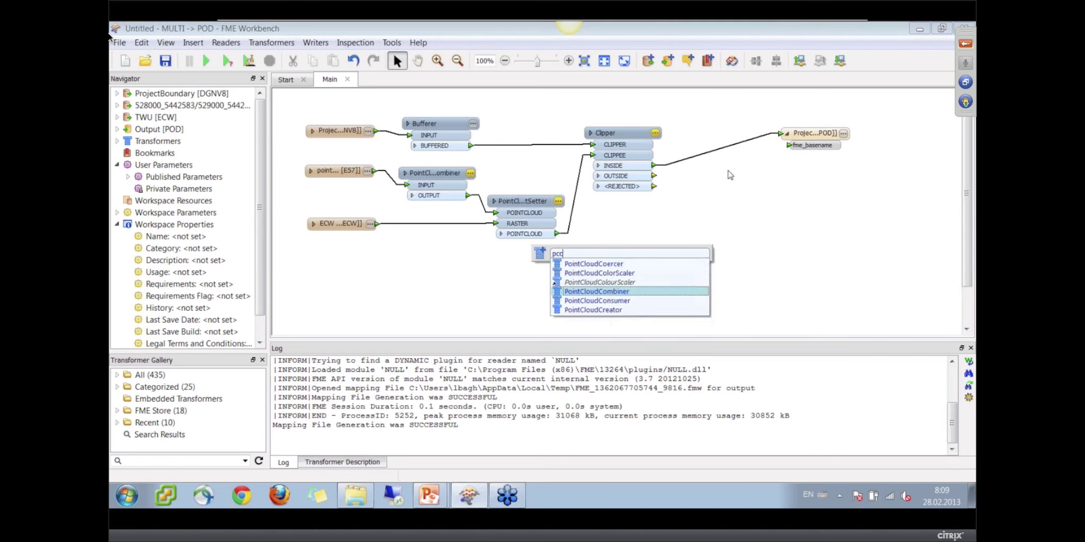
key("Up")
key("Up")
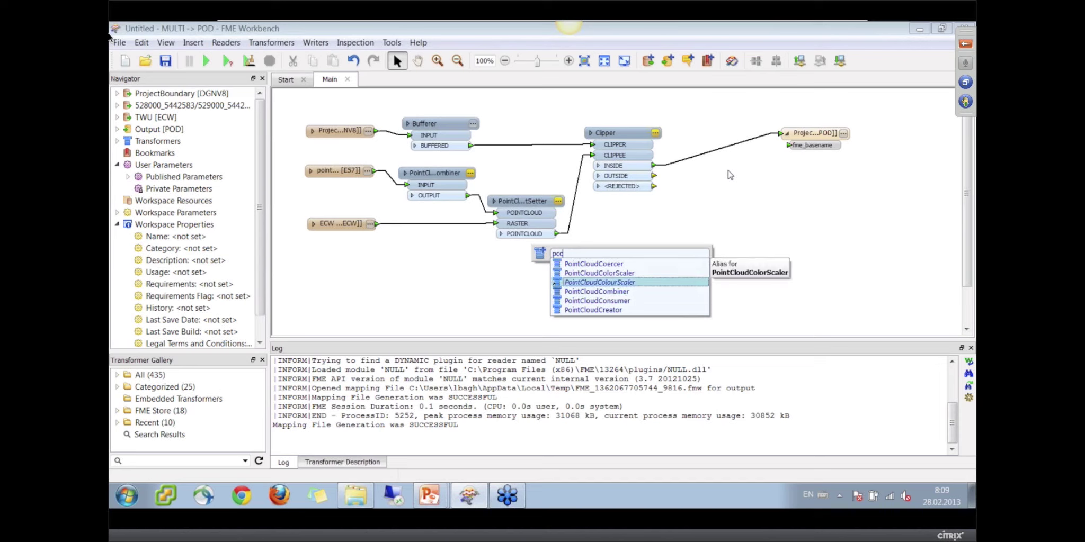
key("Return")
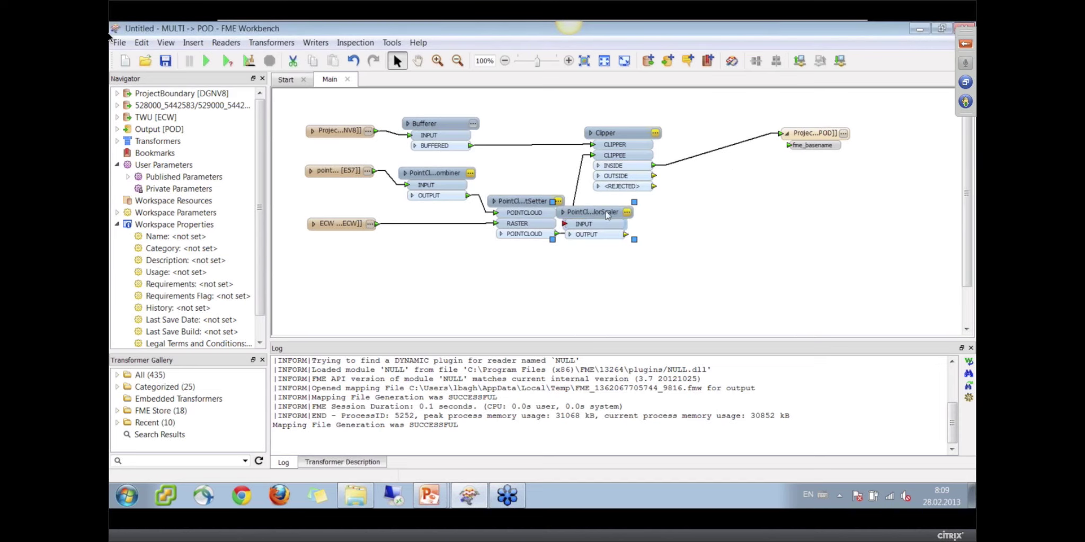
Insert the PointCloudColorScaler between the Clipper's INSIDE output and the POD feature type, accepting UInt8 to UInt16 conversion with Scale by data type
left_click_drag(599, 215, 716, 136)
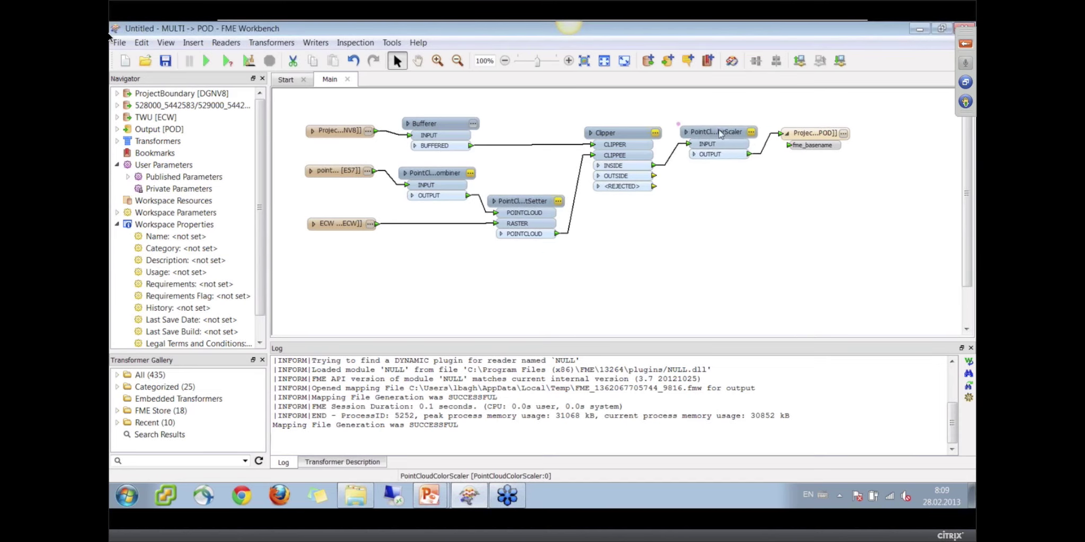
left_click(744, 133)
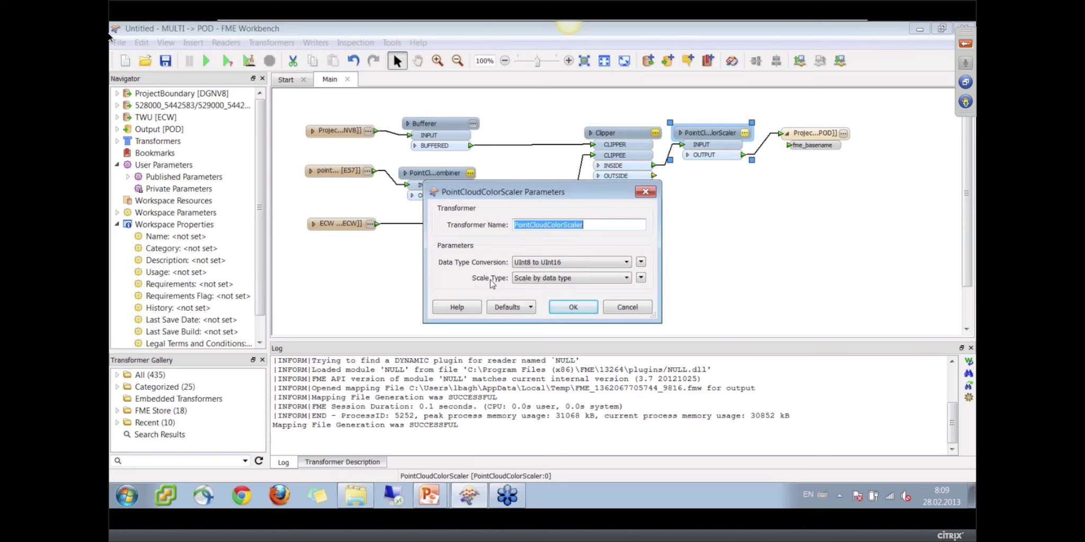
left_click(550, 262)
left_click(553, 264)
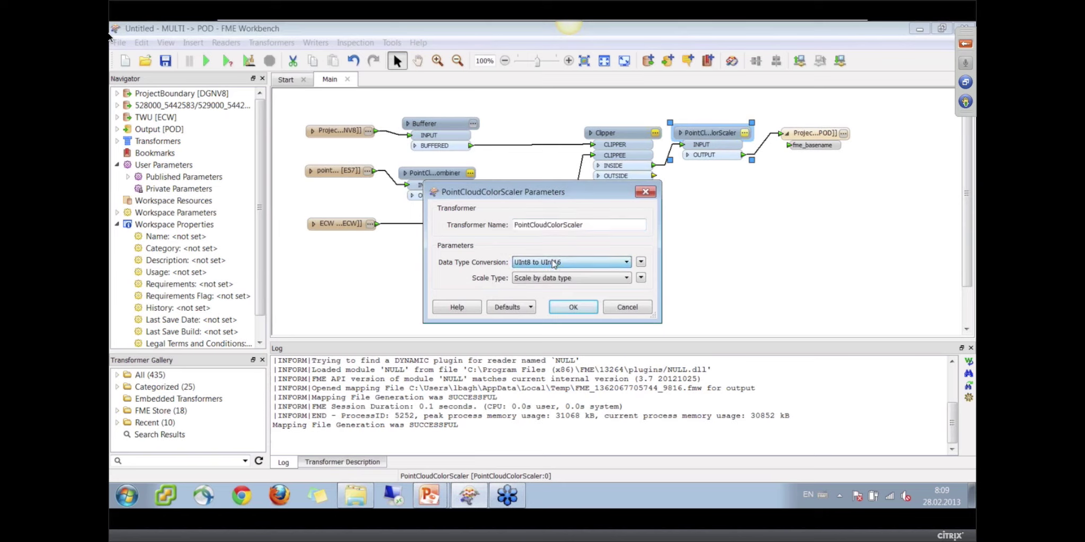
left_click(577, 311)
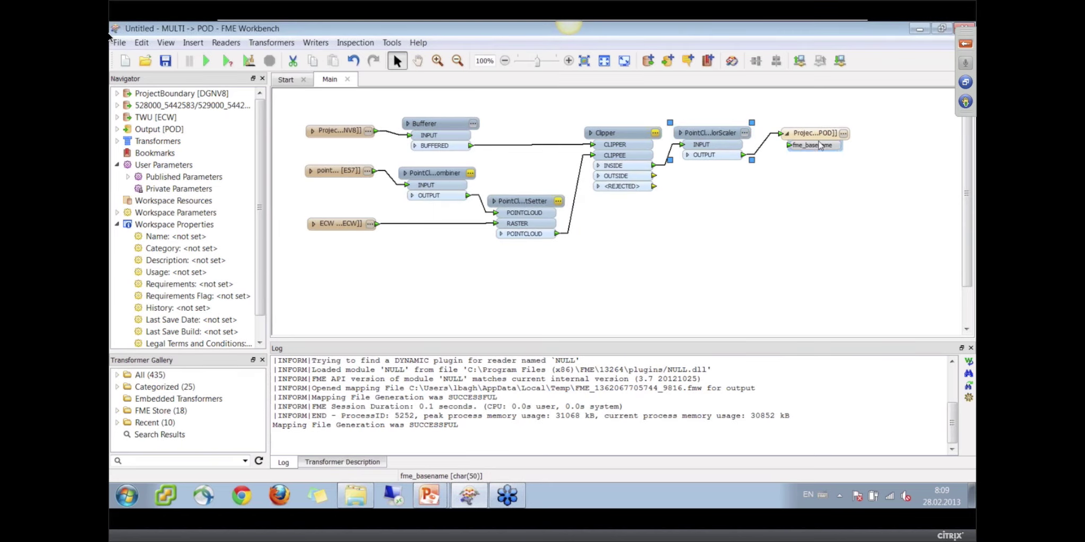
left_click_drag(821, 146, 804, 144)
left_click(805, 160)
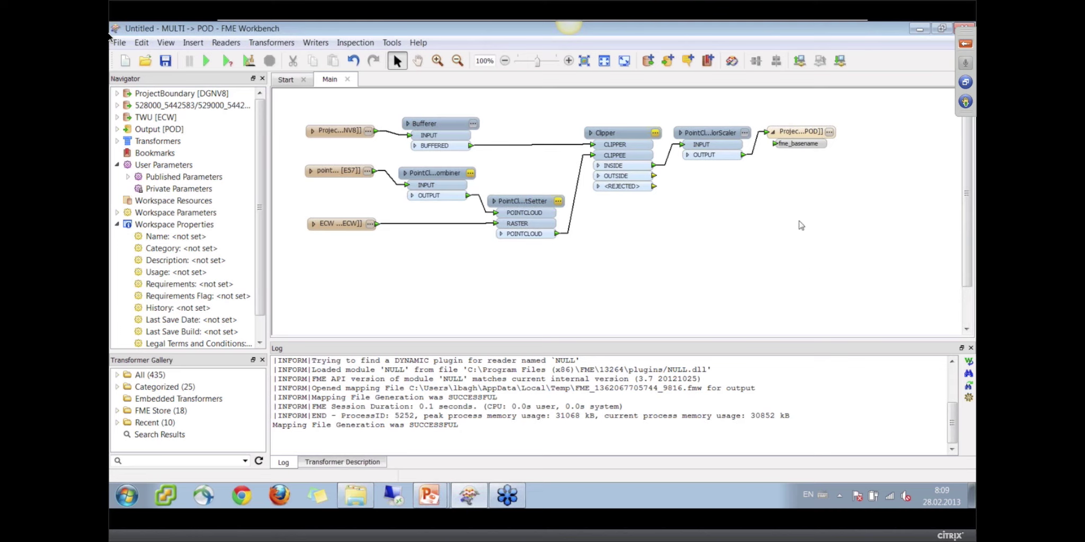
Add a TINGenerator transformer and connect the PointCloudColorScaler's OUTPUT to its POINTS/LINES input
type("tin")
key("Return")
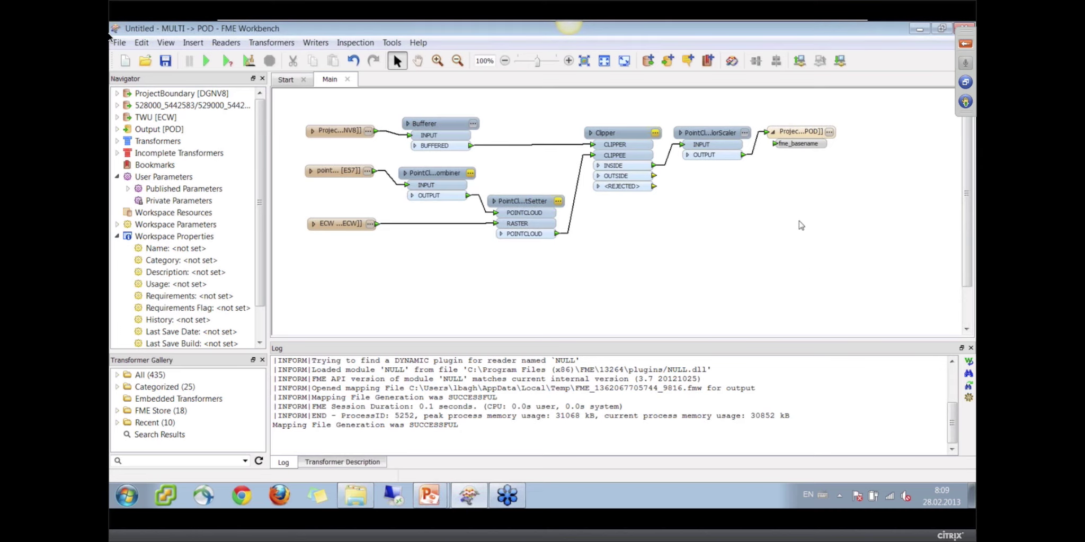
left_click_drag(532, 162, 735, 230)
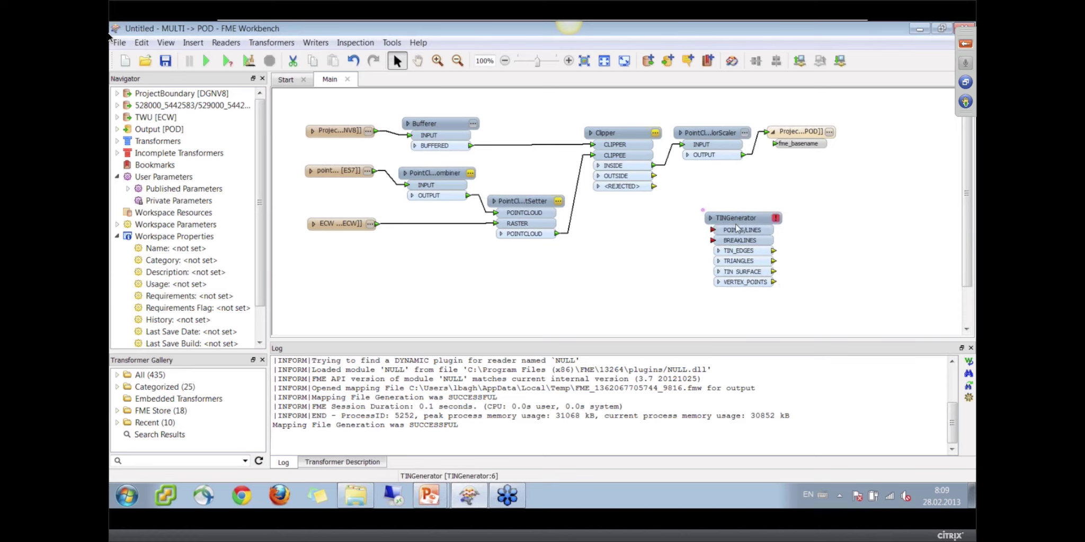
left_click_drag(750, 153, 774, 219)
Align the Clipper, PointCloudColorScaler and POD feature type in a row above the TINGenerator, and accept the TINGenerator's surface tolerance of 1
left_click_drag(634, 129, 628, 169)
left_click_drag(705, 133, 688, 168)
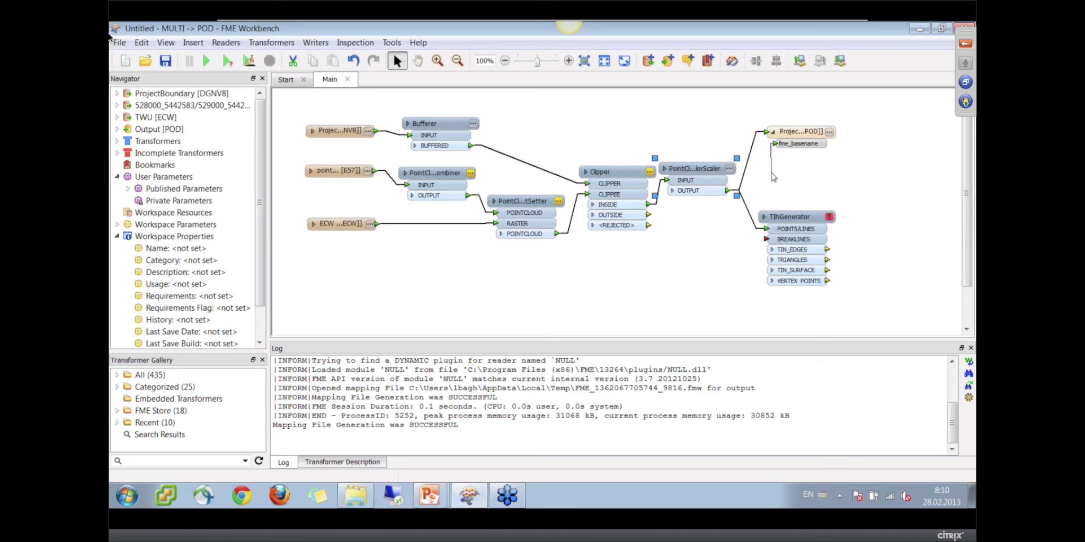
left_click_drag(784, 132, 770, 173)
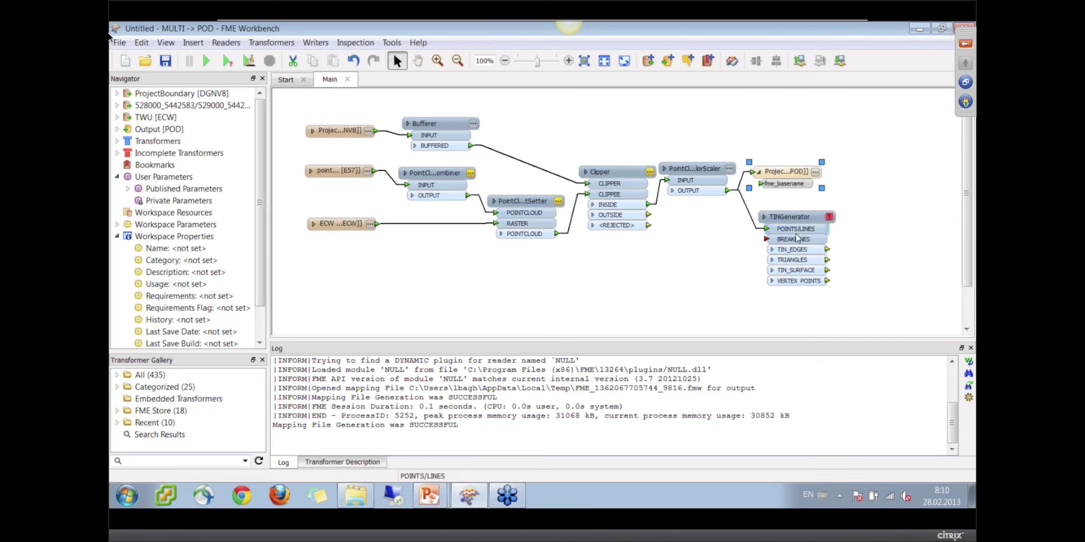
left_click_drag(773, 229, 769, 226)
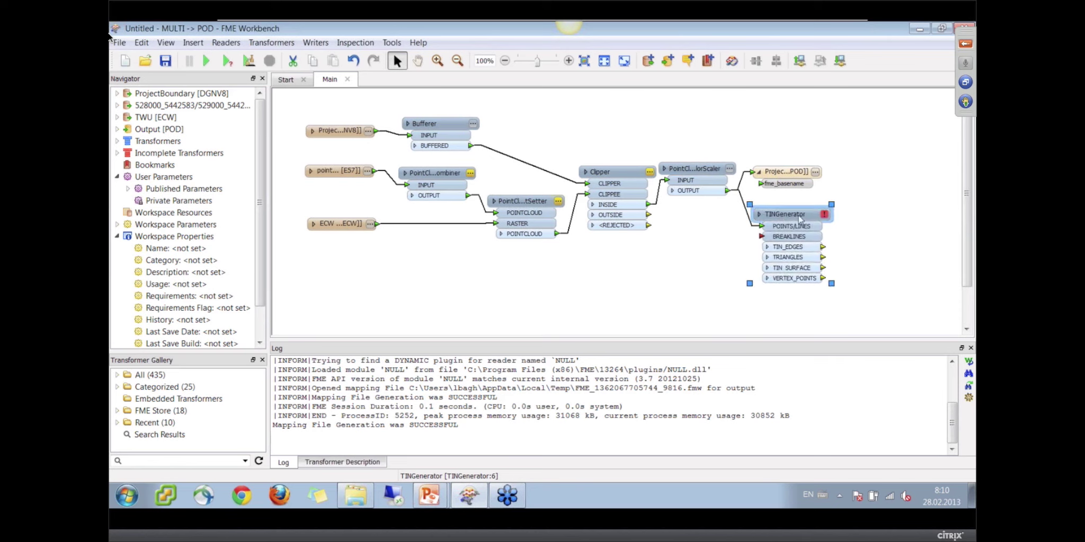
left_click(824, 215)
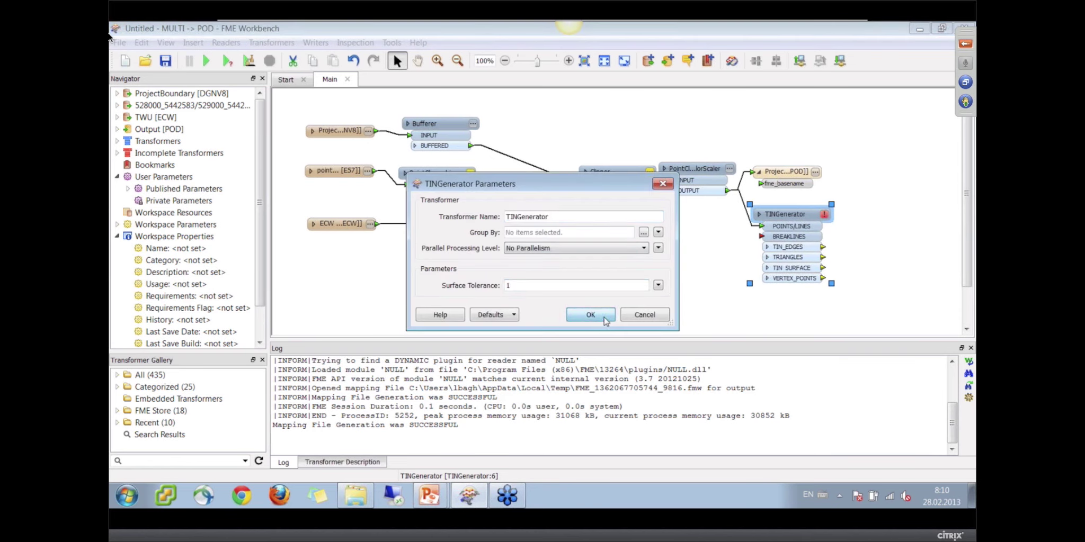
left_click(591, 315)
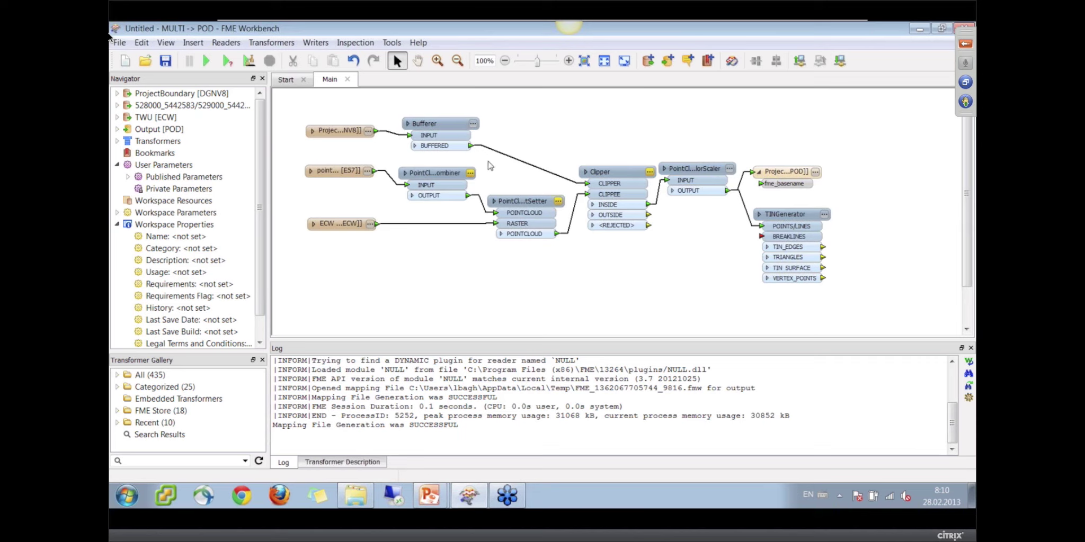
Add a second Clipper, connecting the Bufferer's BUFFERED output to its CLIPPER input and the ECW reader to its CLIPPEE input
type("cli")
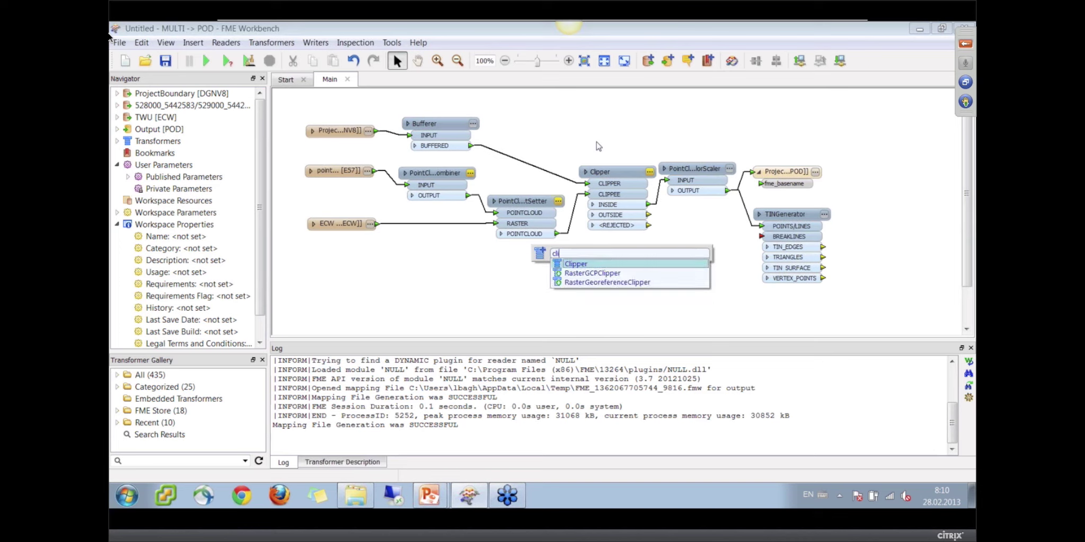
key("Return")
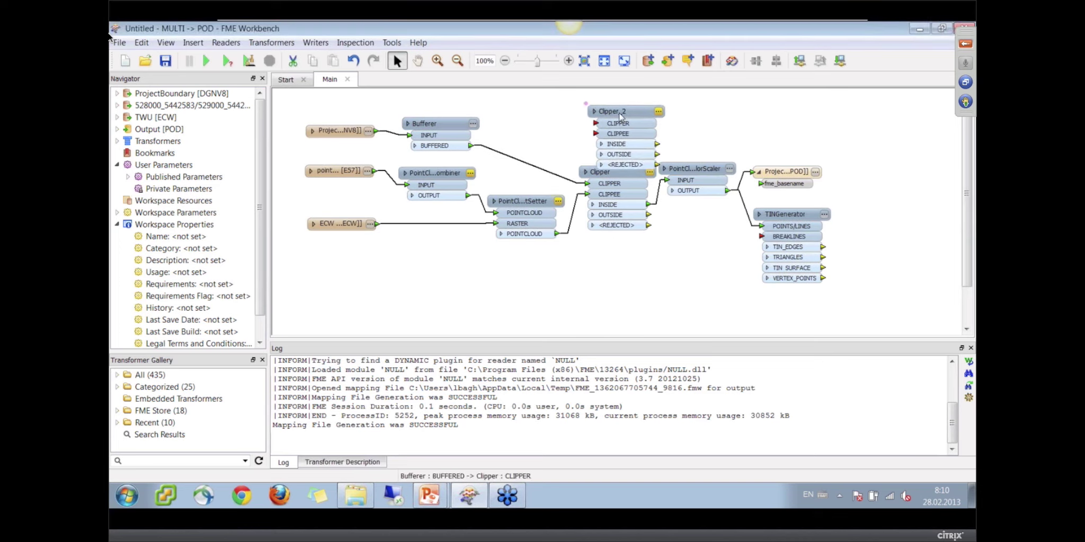
left_click_drag(471, 146, 592, 113)
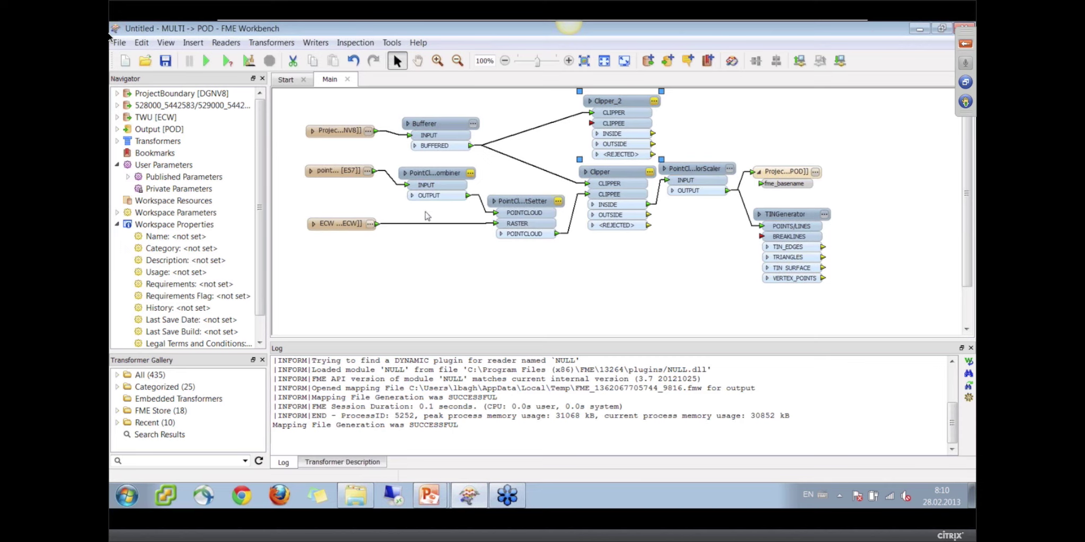
left_click_drag(377, 223, 591, 123)
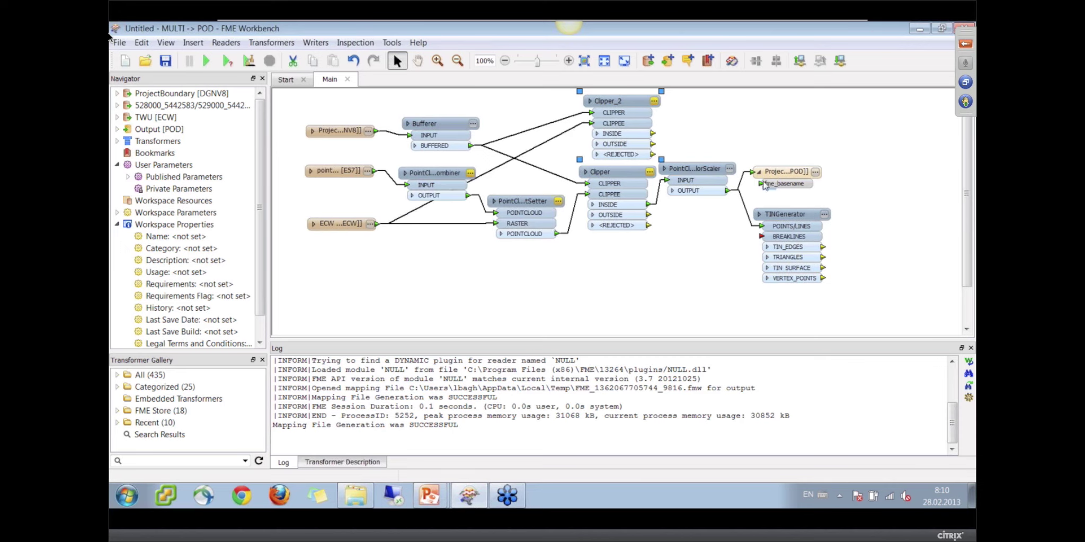
Rearrange the workspace so the TINGenerator sits beside the PointCloudColorScaler and the POD feature type sits below the TINGenerator
left_click_drag(697, 183, 695, 197)
left_click_drag(784, 183, 778, 304)
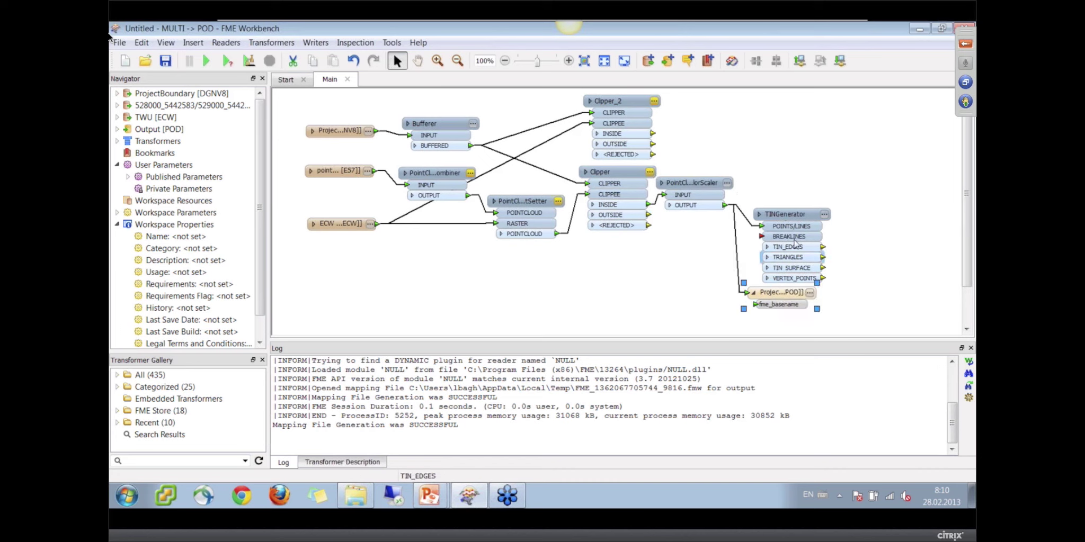
left_click_drag(790, 225, 786, 191)
left_click_drag(778, 292, 796, 286)
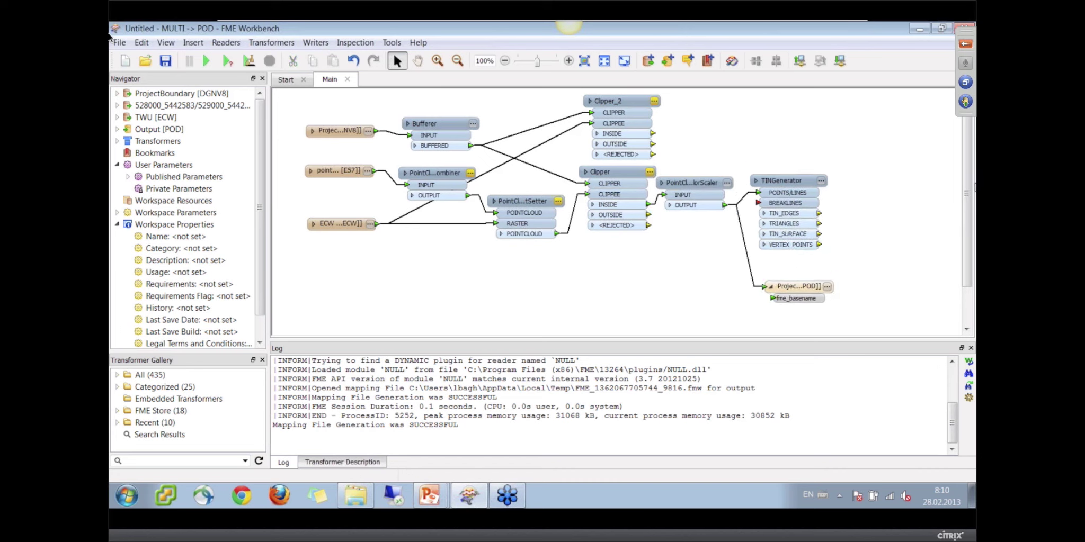
Add an AppearanceSetter, feeding APPEARANCE from the second Clipper's INSIDE output and GEOMETRY from the TINGenerator's TIN_SURFACE output
type("appea")
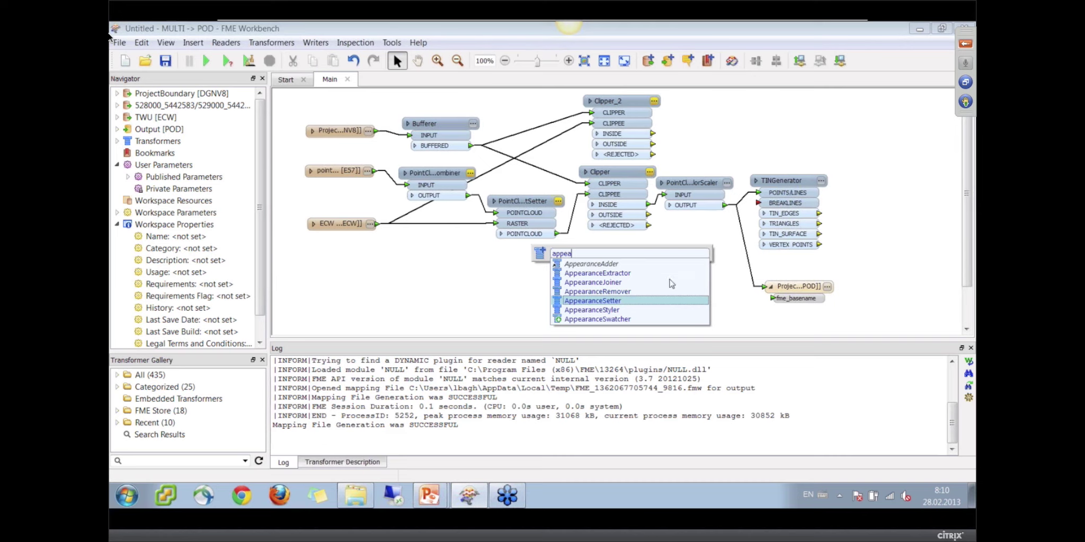
left_click(625, 301)
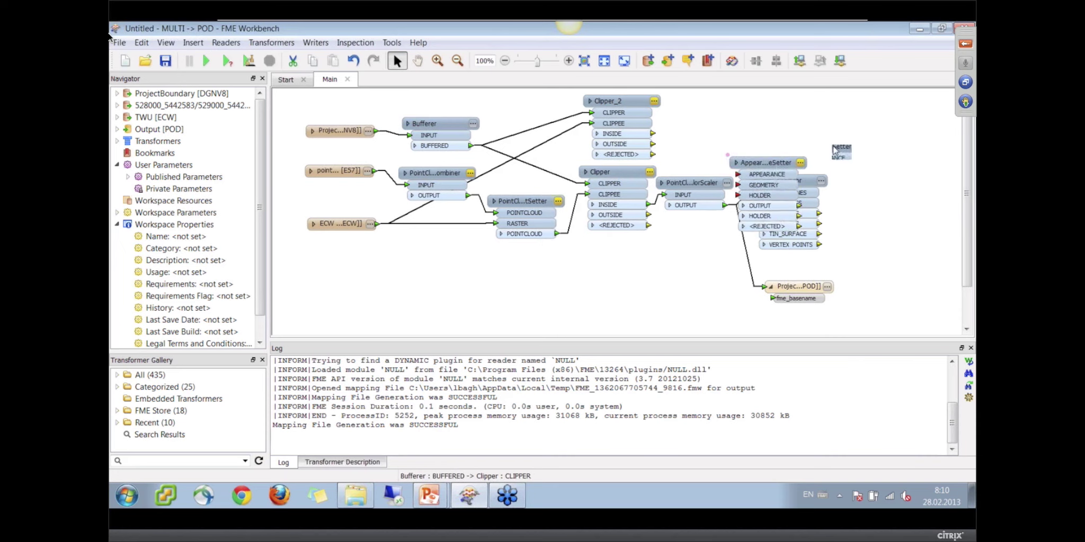
left_click_drag(653, 134, 833, 131)
left_click_drag(820, 232, 879, 122)
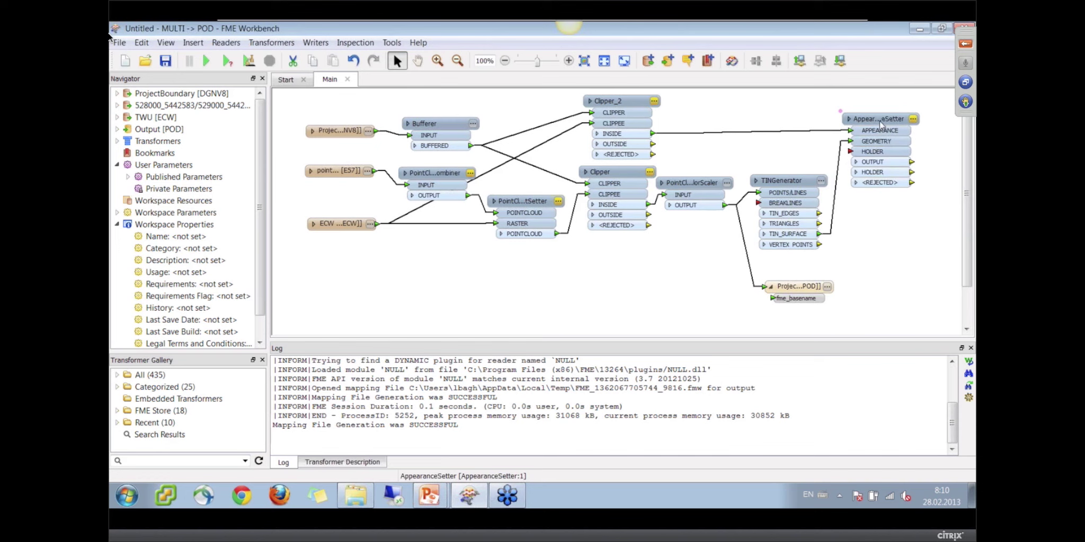
Set the AppearanceSetter's texture mapping type to From Top View
left_click(912, 119)
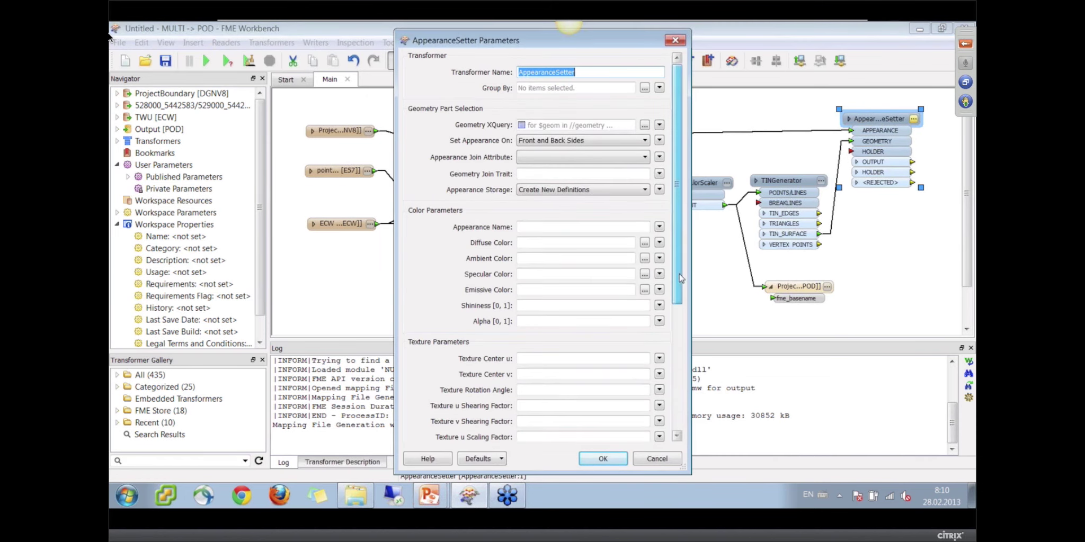
left_click_drag(678, 273, 678, 402)
left_click(623, 367)
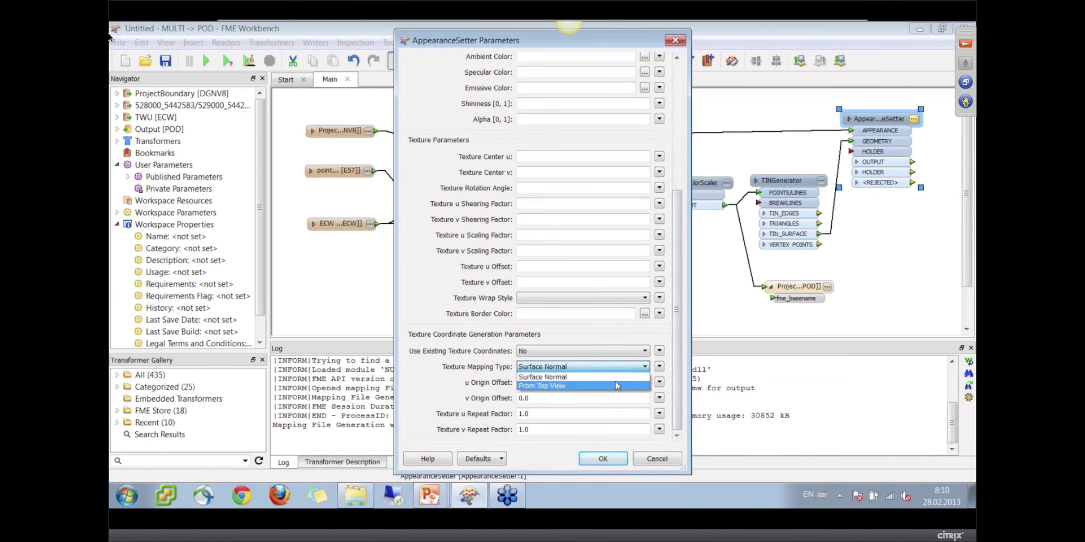
left_click(618, 386)
left_click(603, 458)
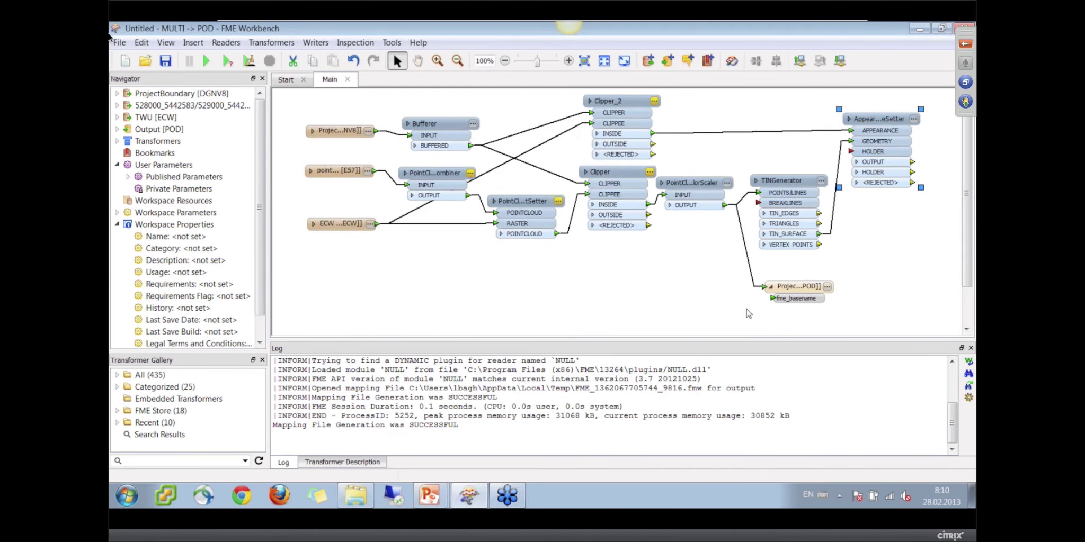
left_click(527, 152)
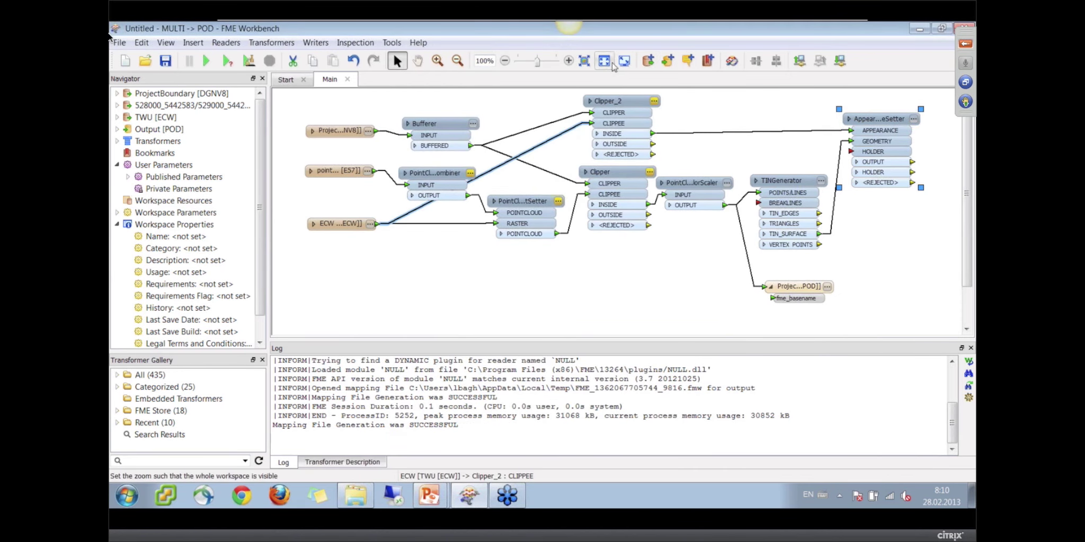
left_click(418, 61)
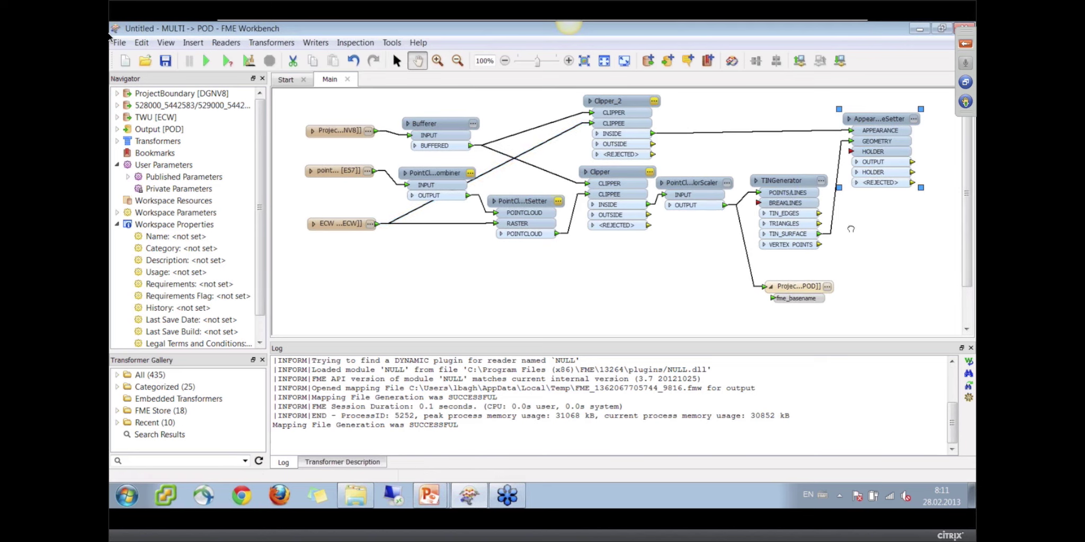
left_click_drag(466, 92, 553, 91)
left_click(396, 60)
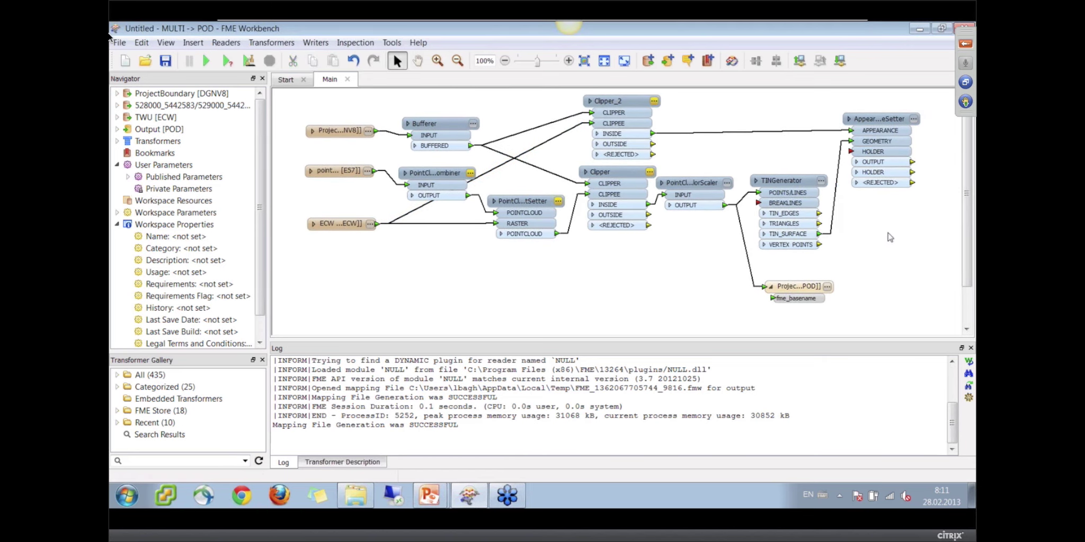
Add a Scaler transformer after the AppearanceSetter and connect the AppearanceSetter's OUTPUT to its input
type("scal")
key("Return")
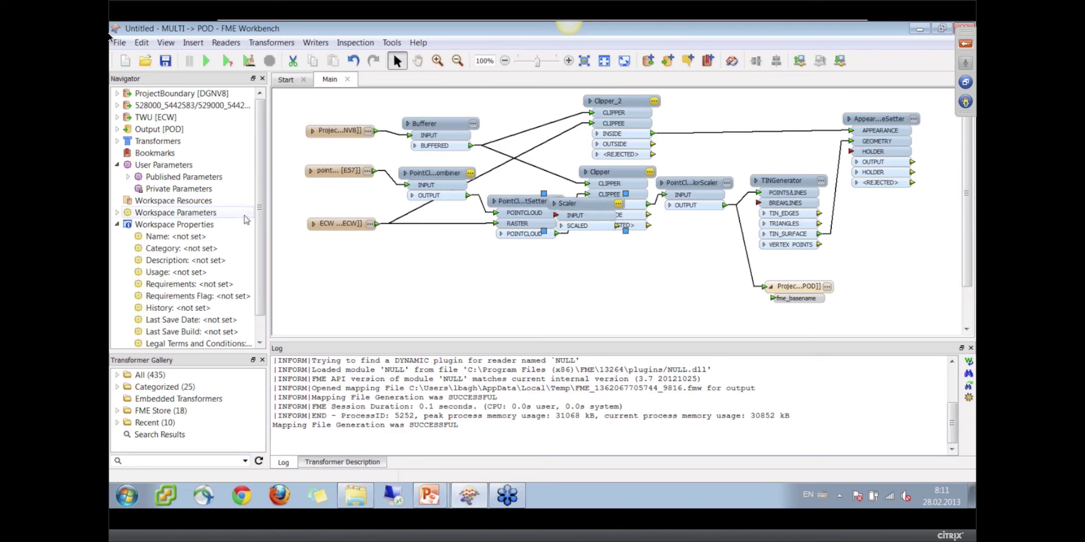
left_click_drag(609, 215, 980, 183)
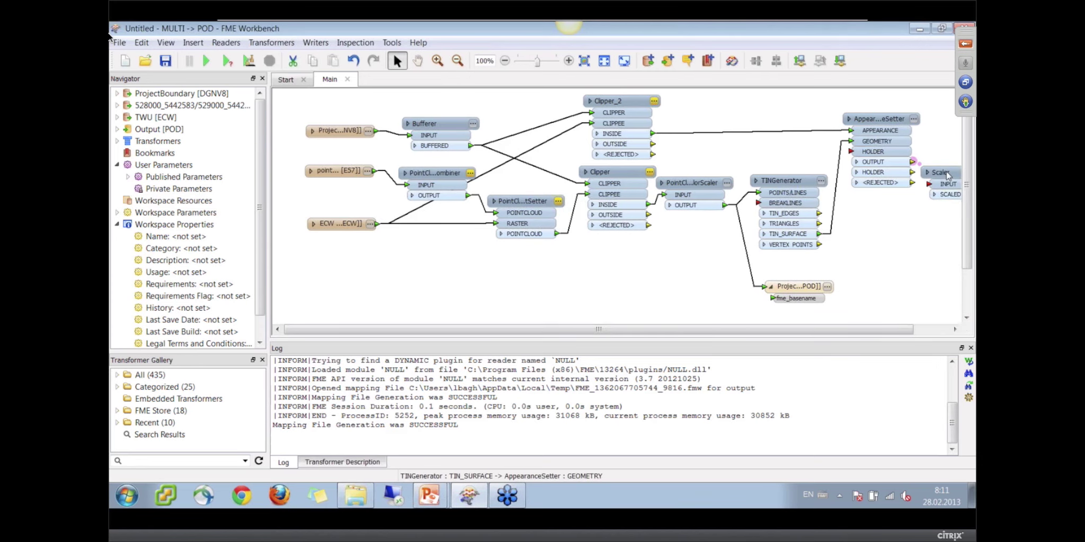
left_click_drag(877, 330, 913, 330)
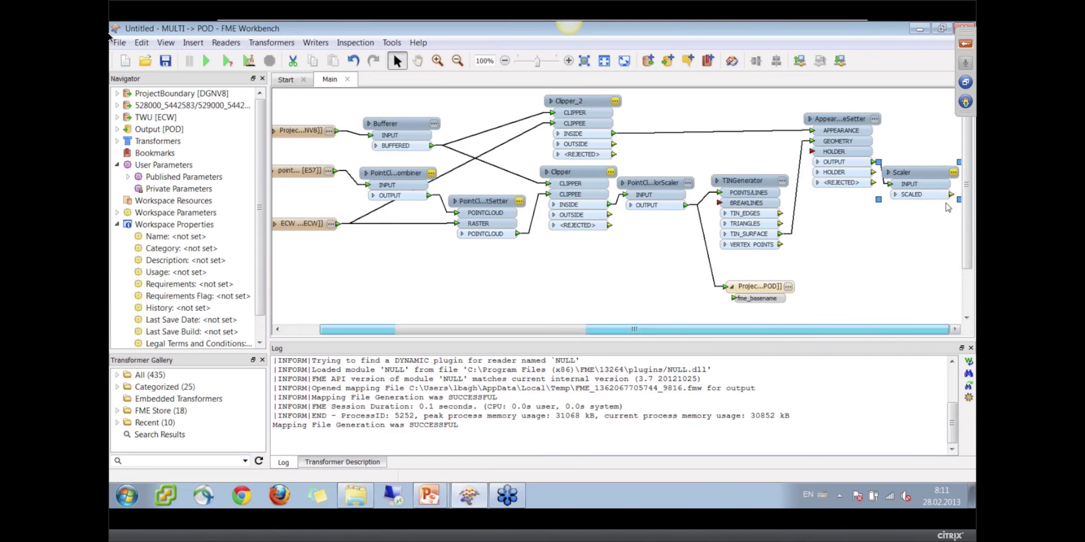
Set the Scaler's Z scale factor to 2, keeping X and Y at 1
left_click(953, 172)
double_click(516, 250)
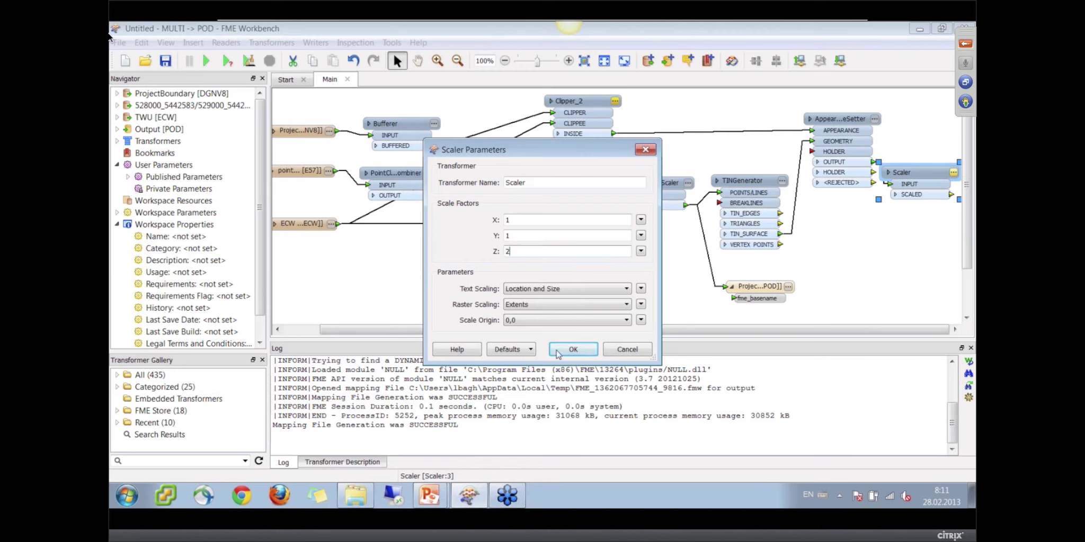
left_click(575, 350)
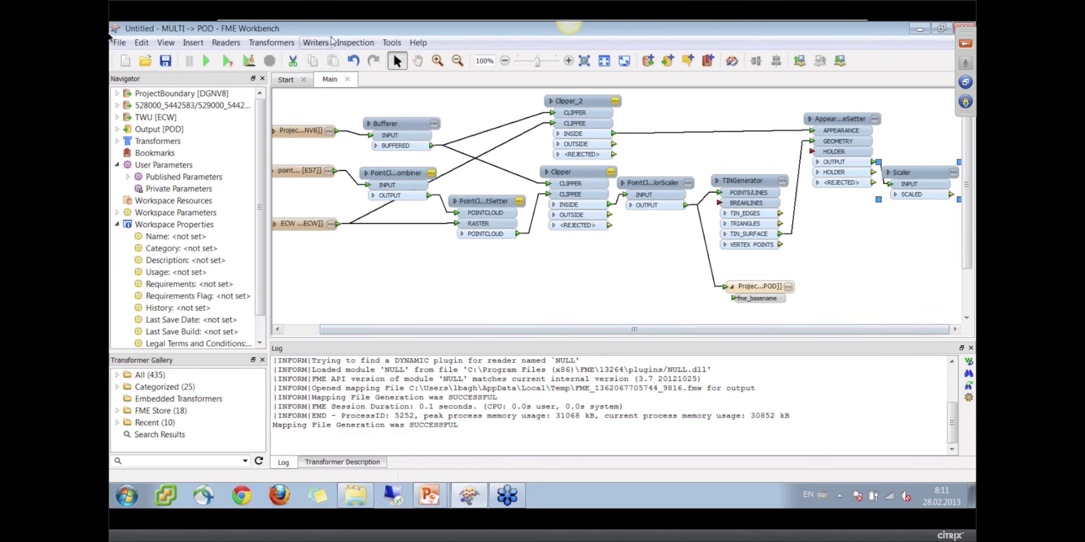
Add an Adobe 3D PDF writer to the workspace, keeping the Output dataset path and static schema
left_click(316, 43)
left_click(333, 61)
left_click(576, 213)
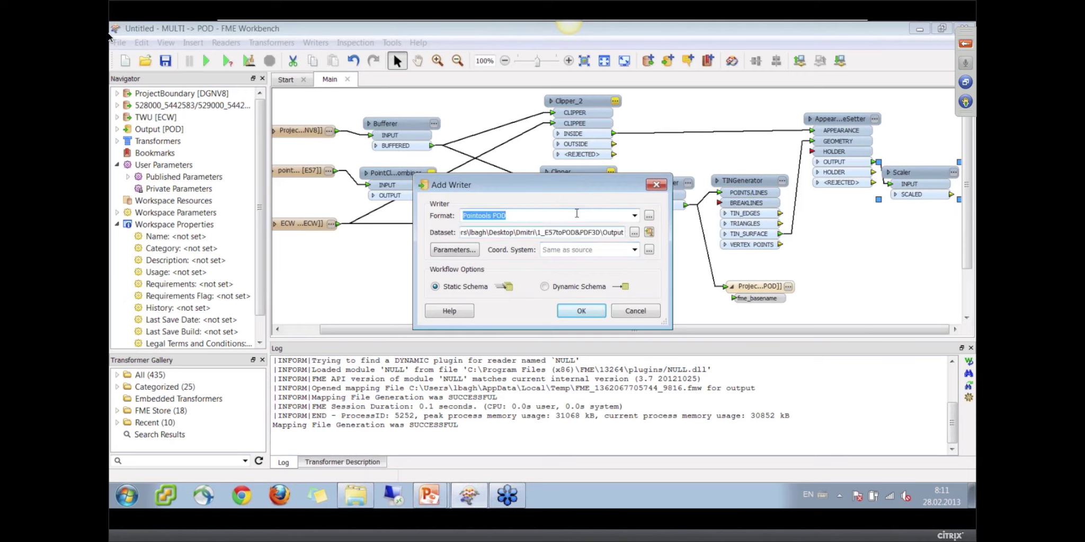
type("pdf 3")
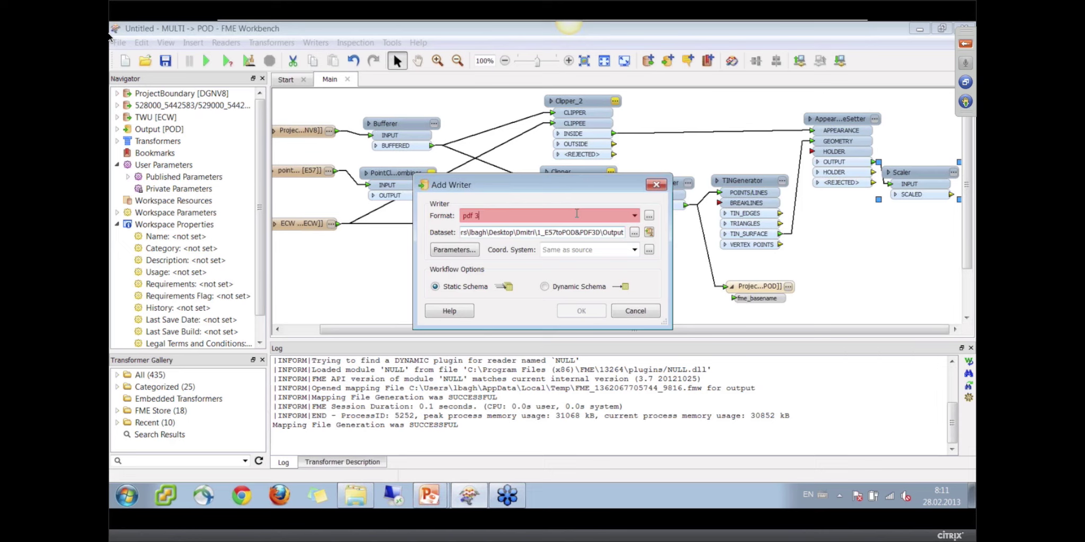
key("BackSpace")
key("BackSpace")
key("BackSpace")
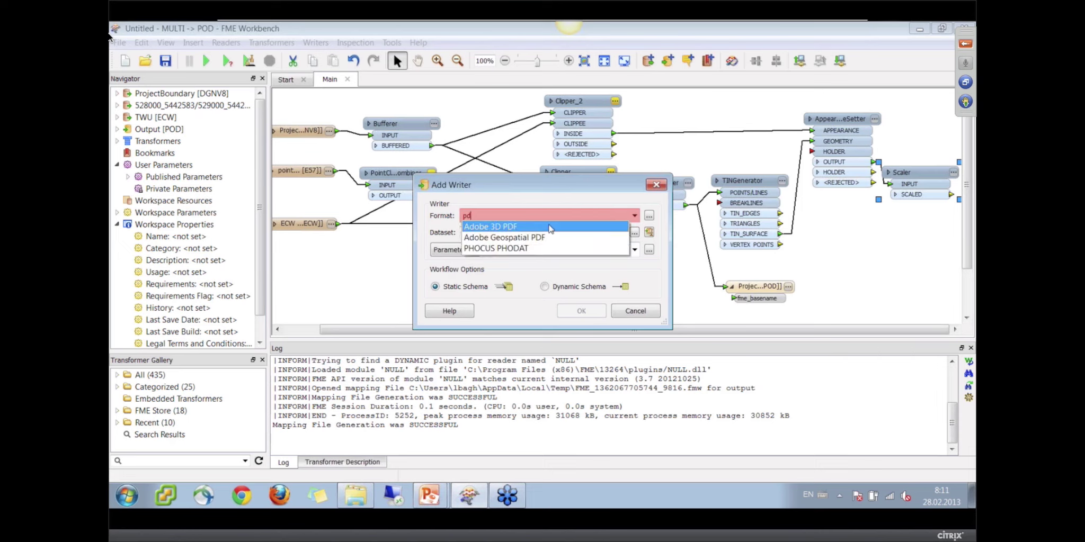
left_click(525, 227)
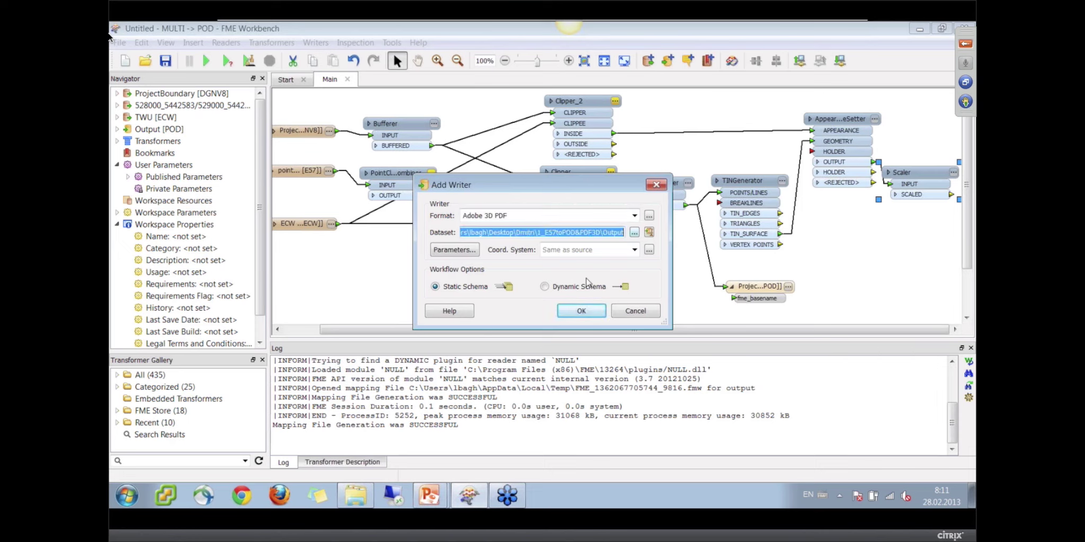
left_click(581, 311)
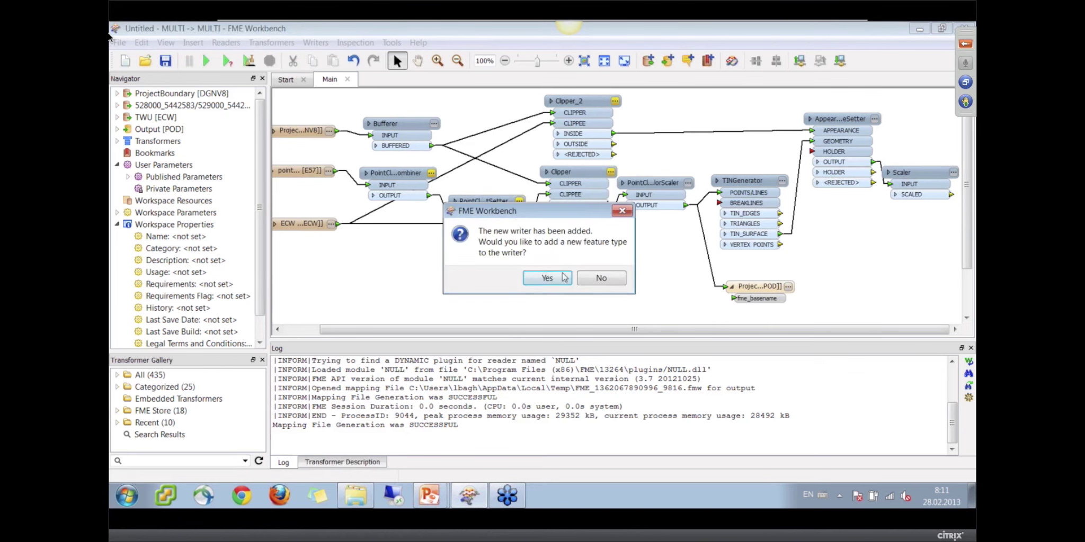
Add a feature type named Project to the PDF writer and connect the Scaler's SCALED output to it
left_click(564, 278)
type("Project")
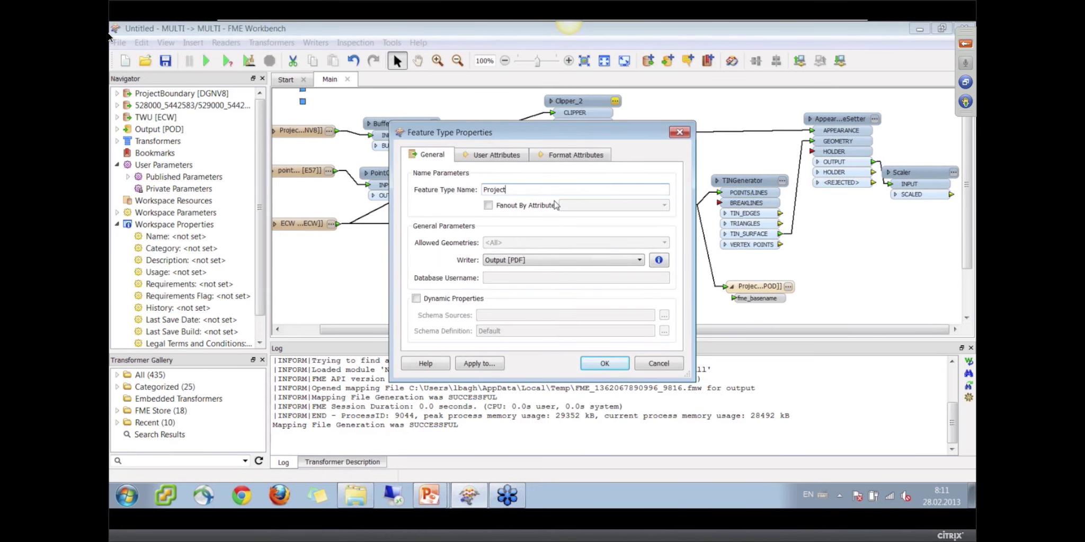
key("Return")
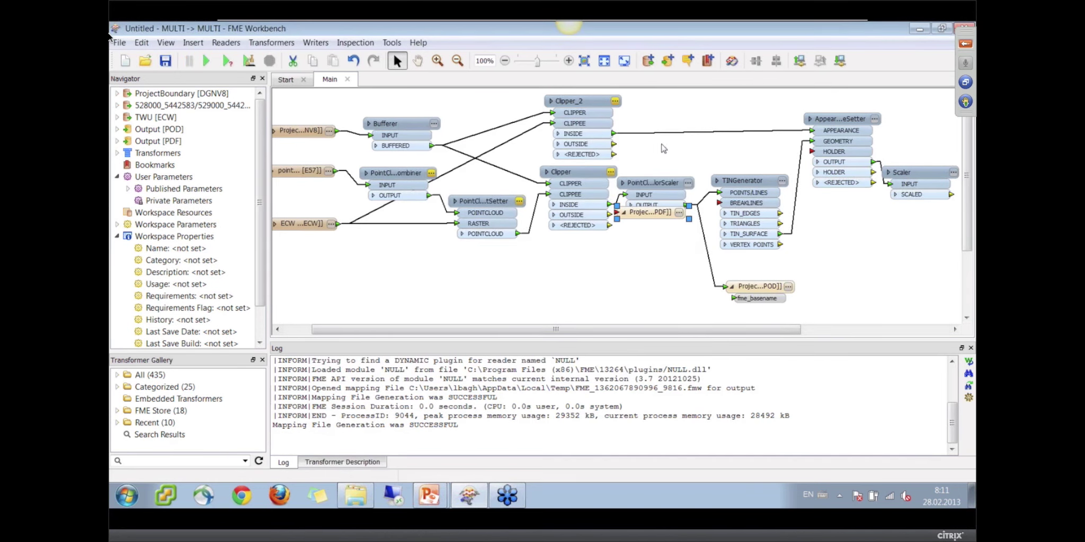
left_click(901, 236)
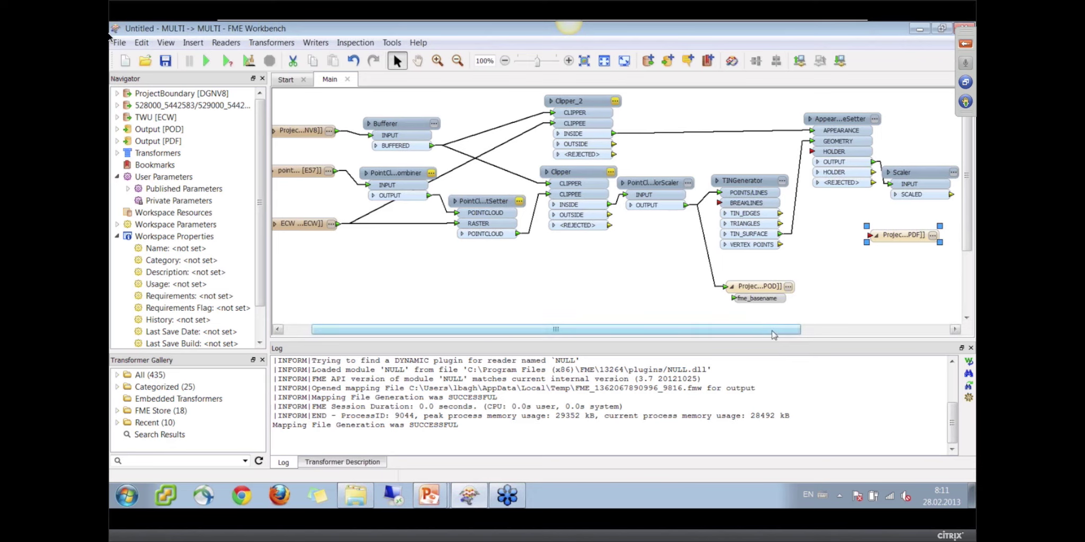
left_click_drag(772, 330, 912, 330)
left_click_drag(710, 237, 806, 186)
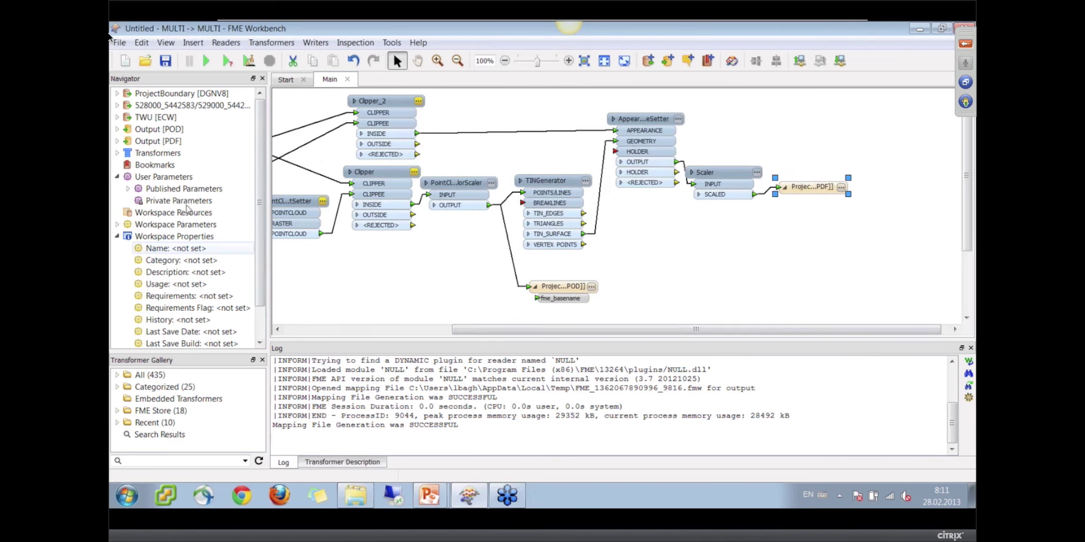
Set the PDF writer's background color to black (0,0,0)
left_click(118, 141)
double_click(201, 201)
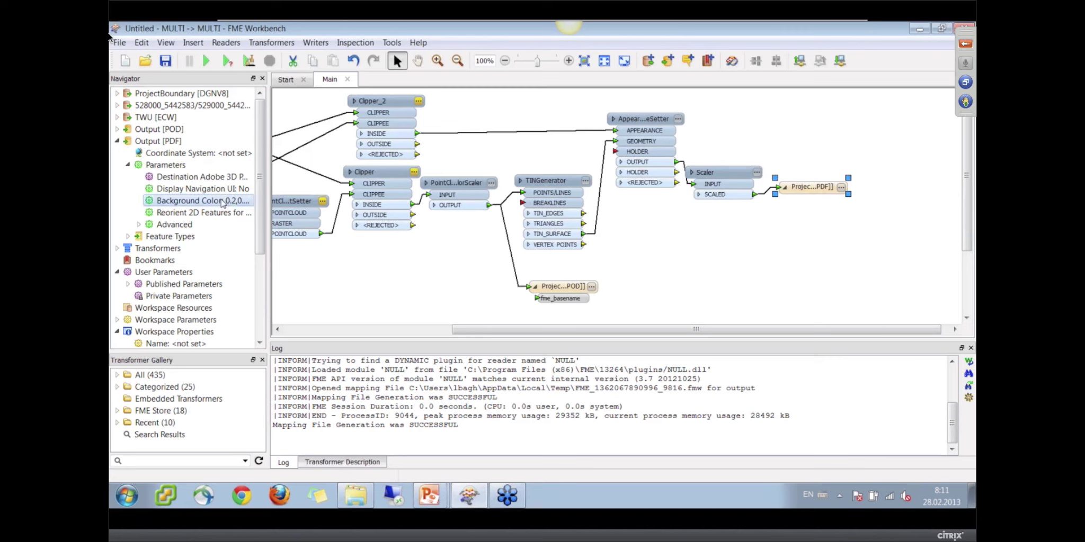
left_click(634, 247)
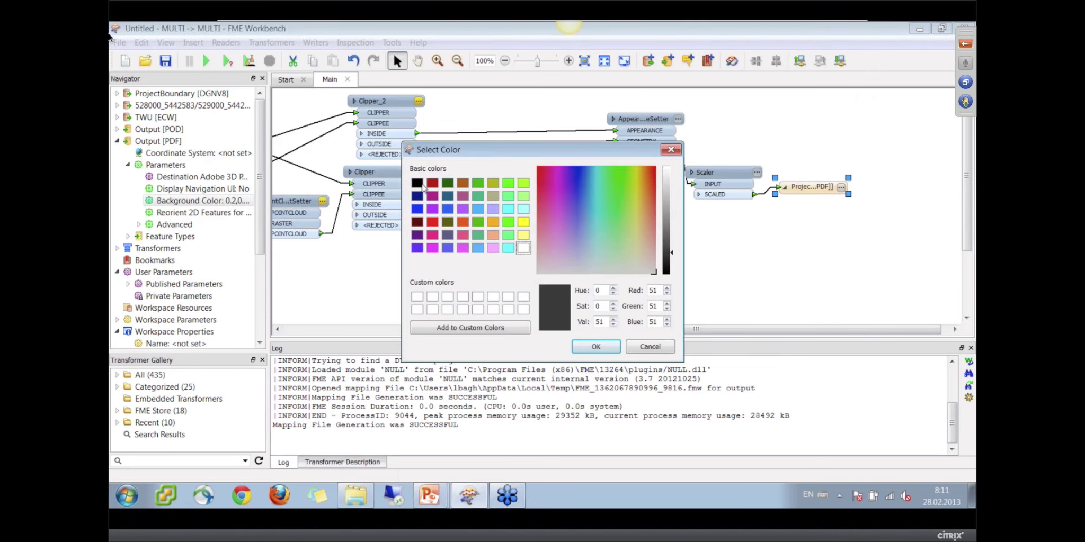
left_click(418, 183)
left_click(561, 269)
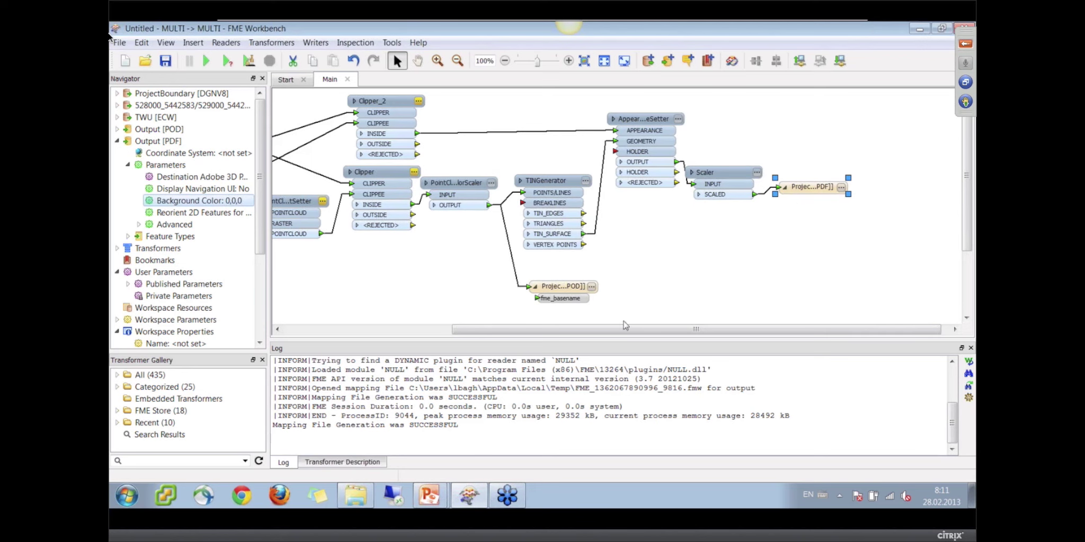
Try to run the whole translation and check the log for errors
left_click_drag(609, 330, 522, 330)
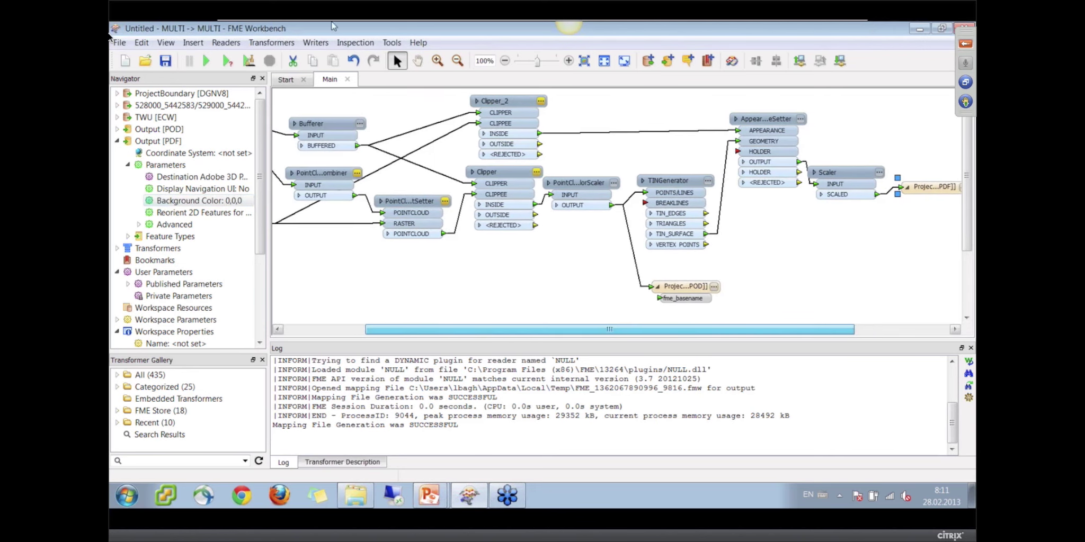
left_click(585, 60)
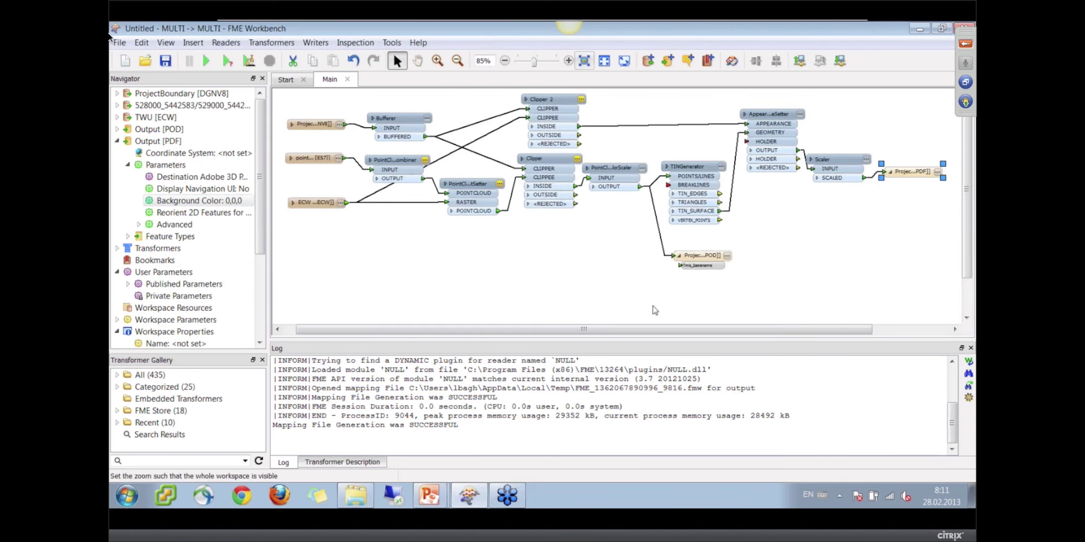
left_click(211, 63)
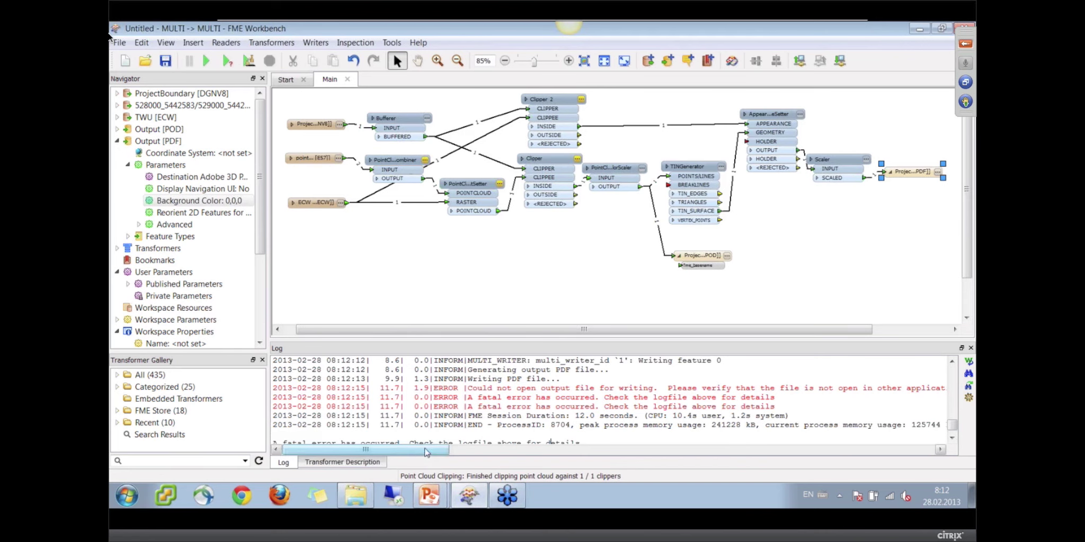
mouse_move(431, 450)
left_mouse_down()
mouse_move(476, 450)
mouse_move(445, 451)
left_mouse_up()
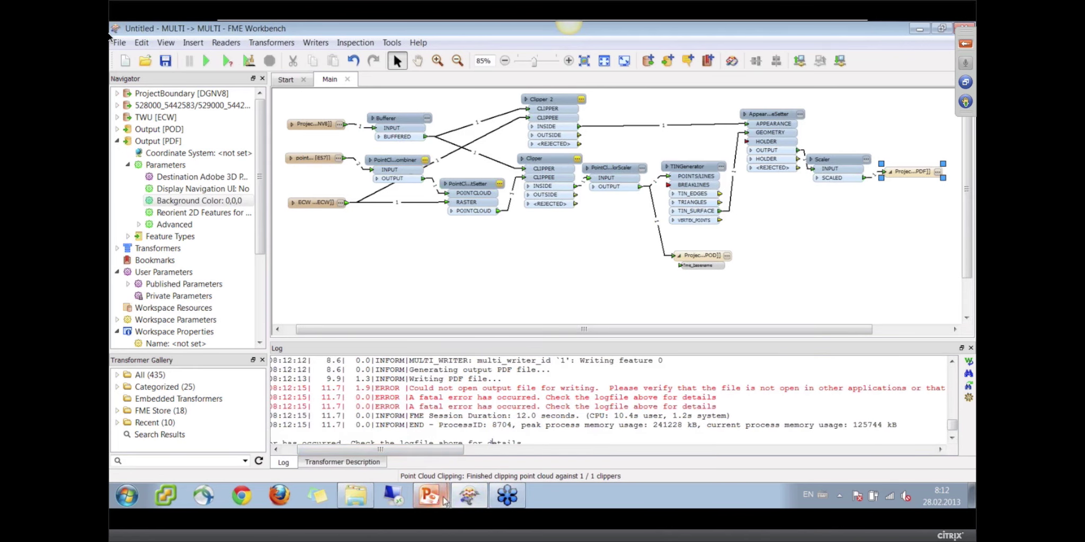
Examine the PDF feature type's properties and the writer's navigation UI and destination file parameters for the cause of the write error
mouse_move(429, 500)
double_click(937, 173)
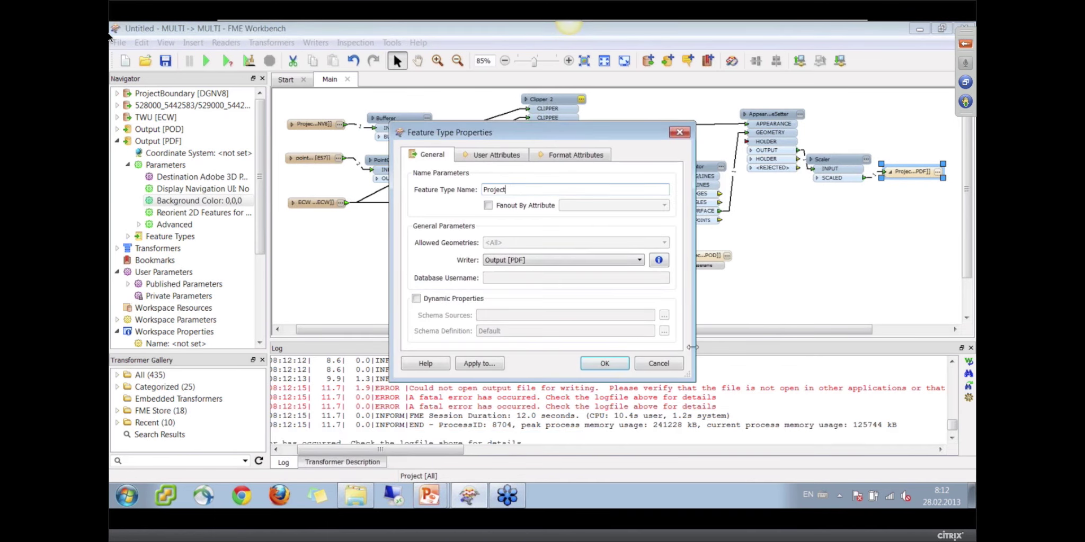
left_click(604, 363)
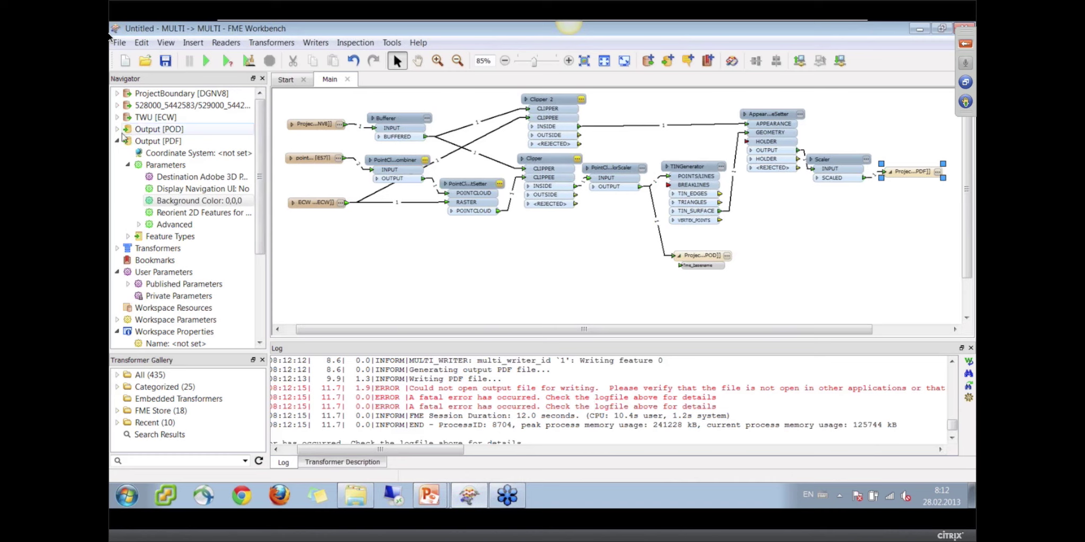
double_click(204, 188)
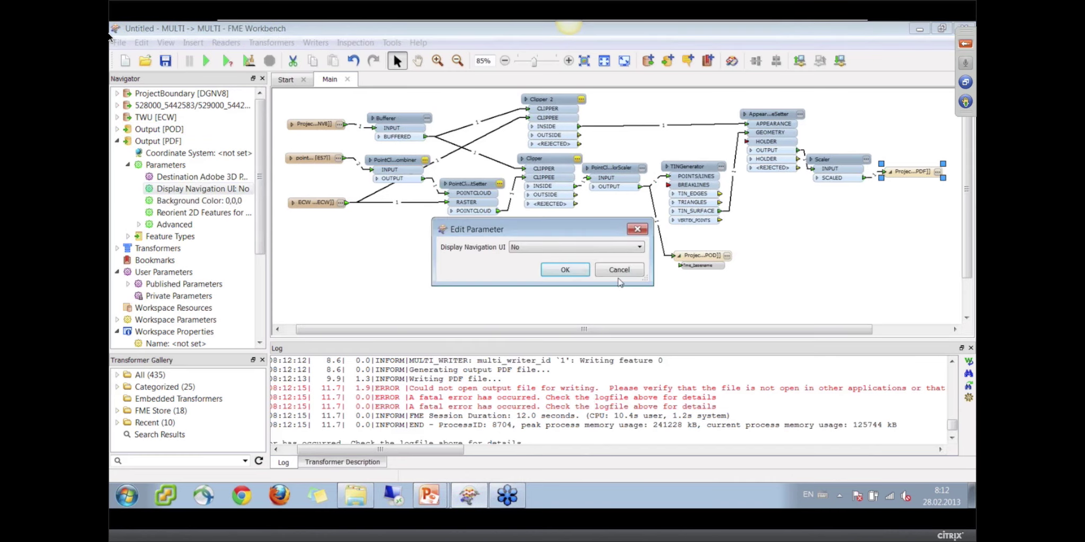
left_click(618, 272)
double_click(202, 177)
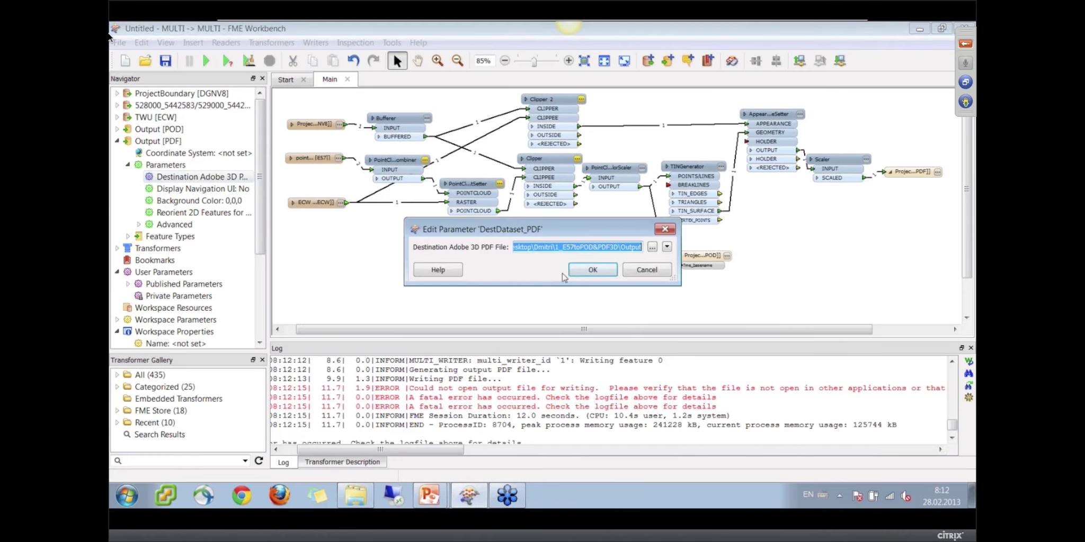
left_click(593, 269)
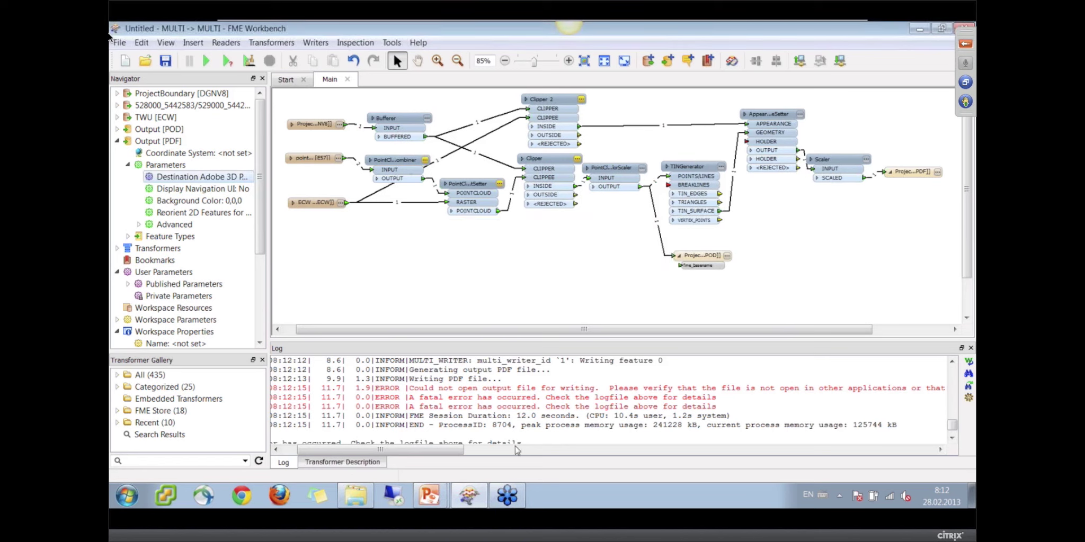
double_click(231, 180)
left_click(646, 270)
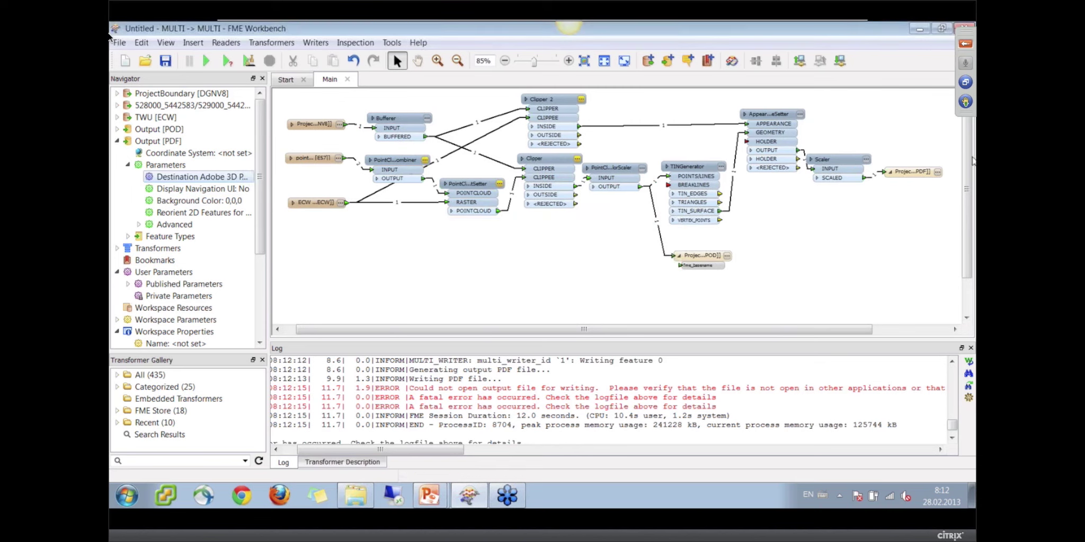
double_click(911, 172)
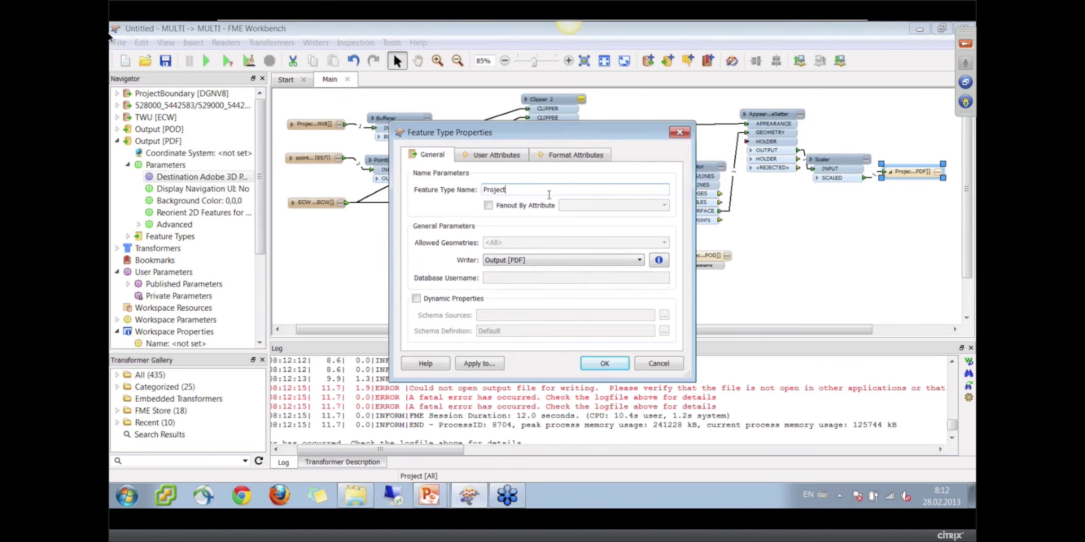
left_click(605, 363)
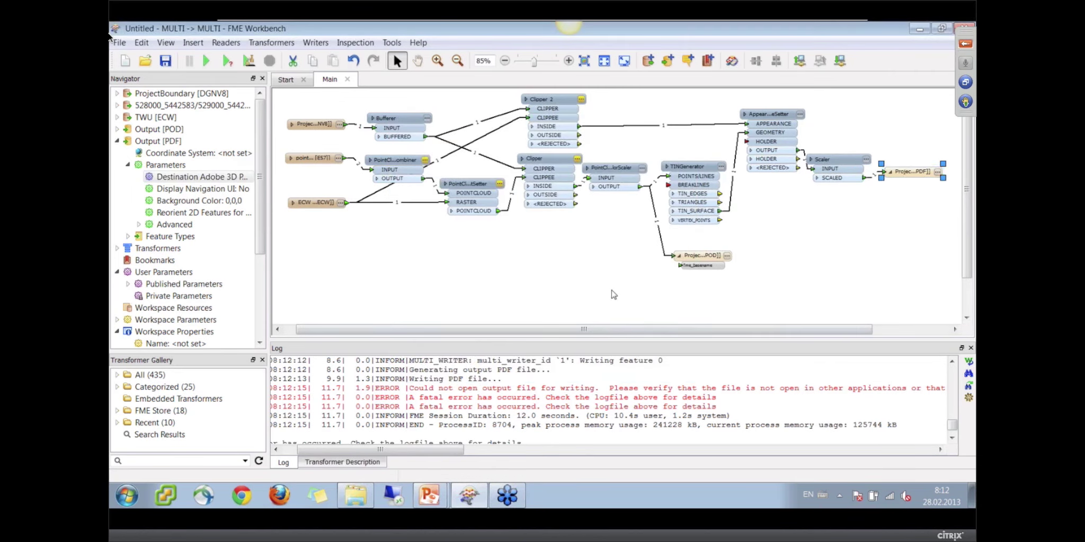
Rerun the translation and check the files in the Output folder of 1_E57toPOD&PDF3D in the file explorer
key("F5")
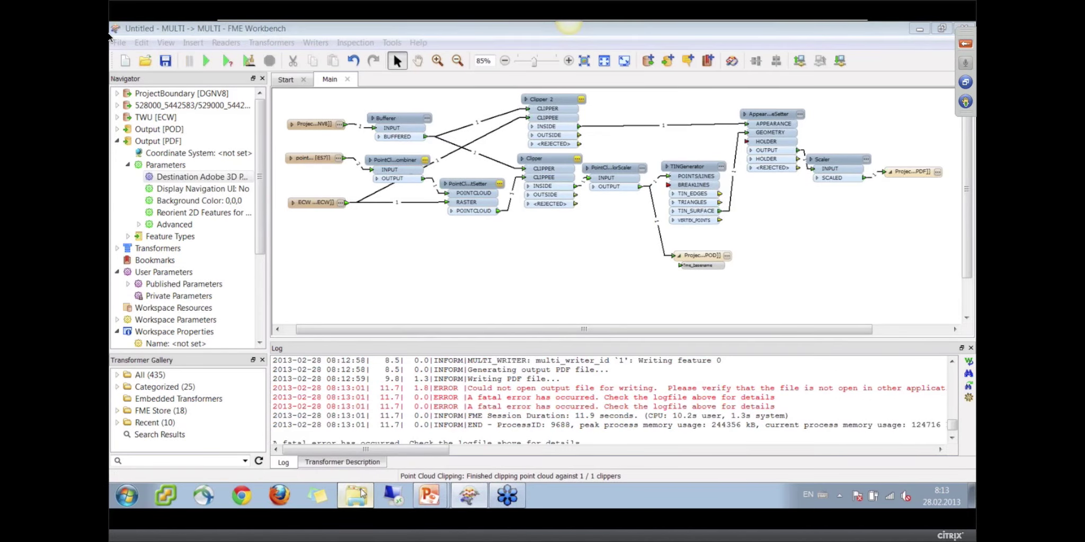
left_click(397, 449)
double_click(328, 110)
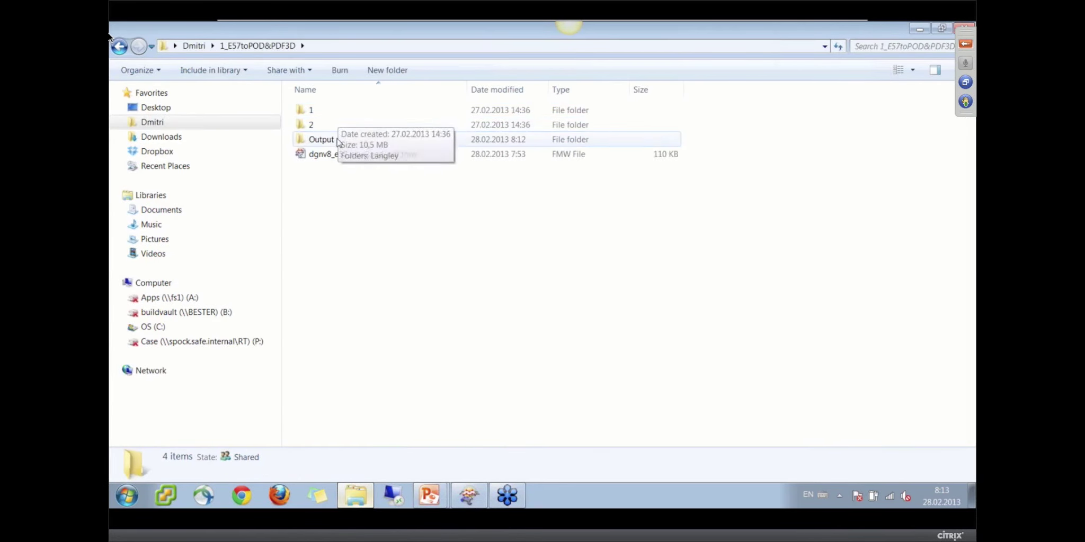
double_click(326, 139)
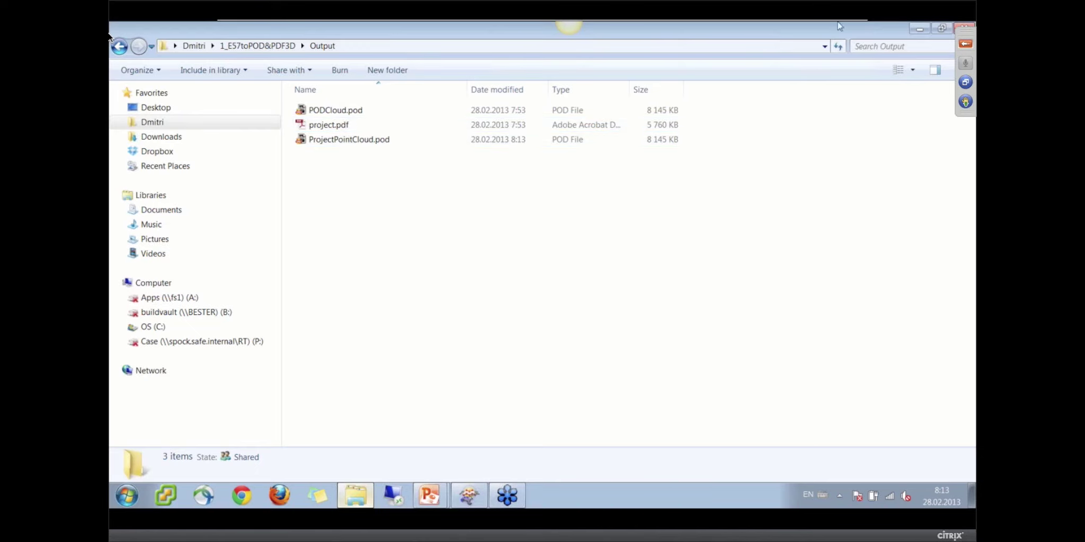
key("XF86AudioLowerVolume")
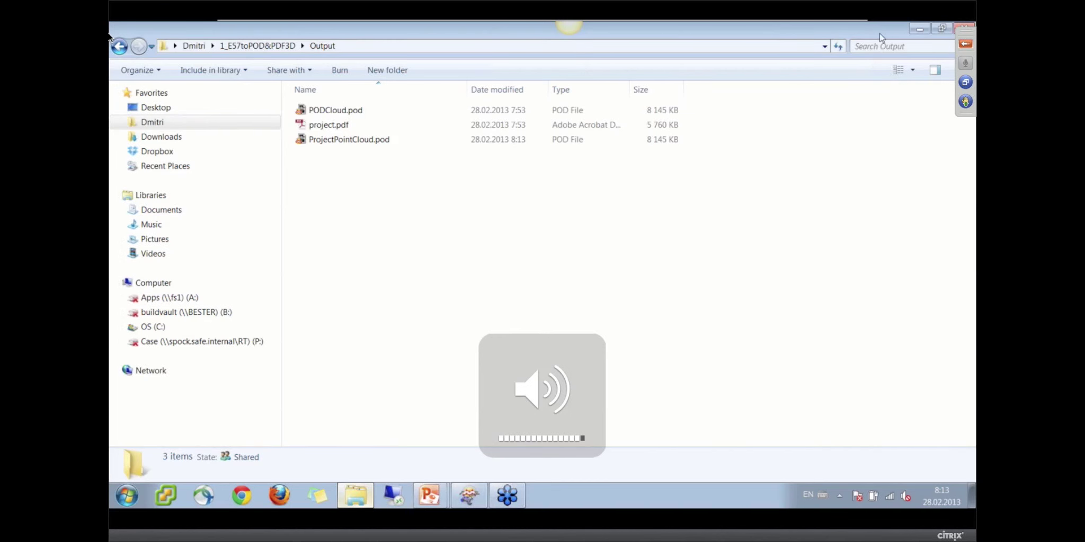
left_click(919, 27)
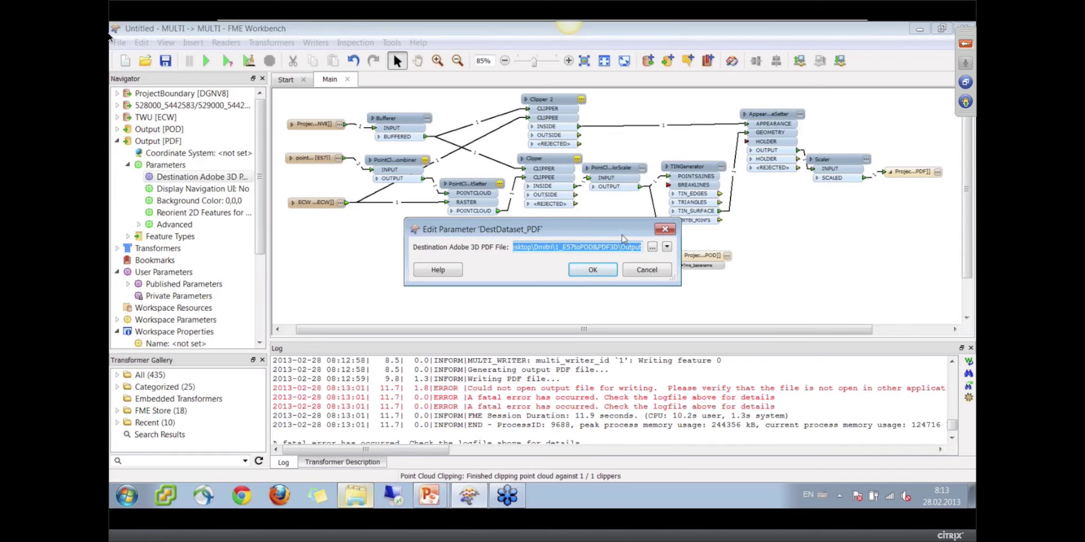
Set the PDF writer's destination file to project.pdf in the folder containing 1_E57toPOD&PDF3D, and run the translation
left_click(652, 247)
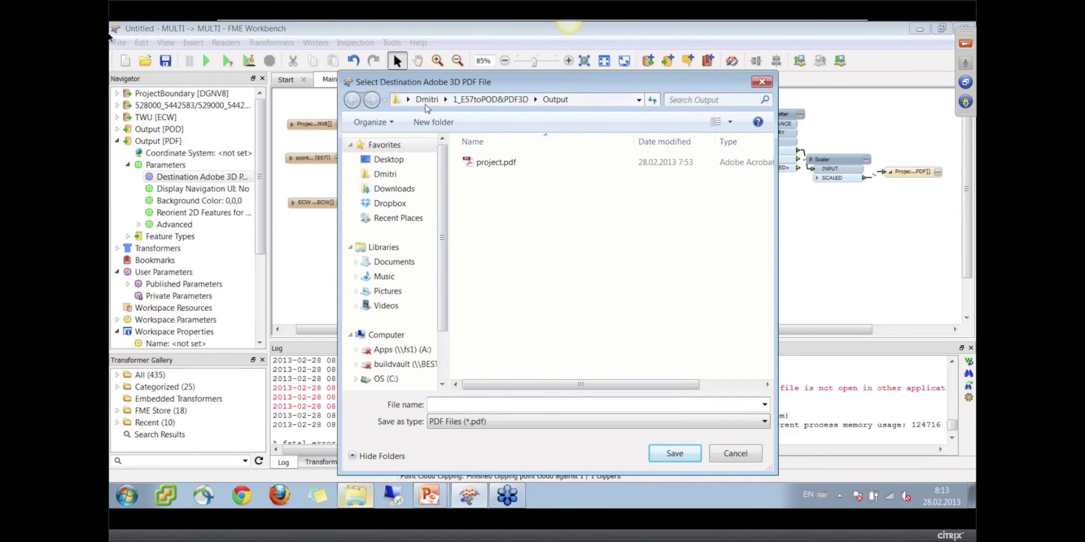
left_click(427, 99)
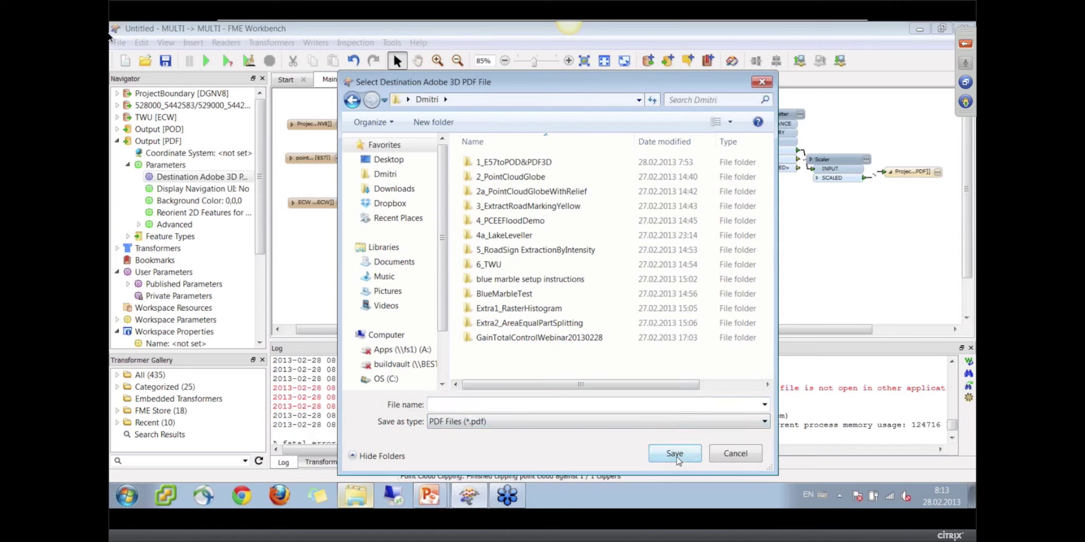
left_click(555, 407)
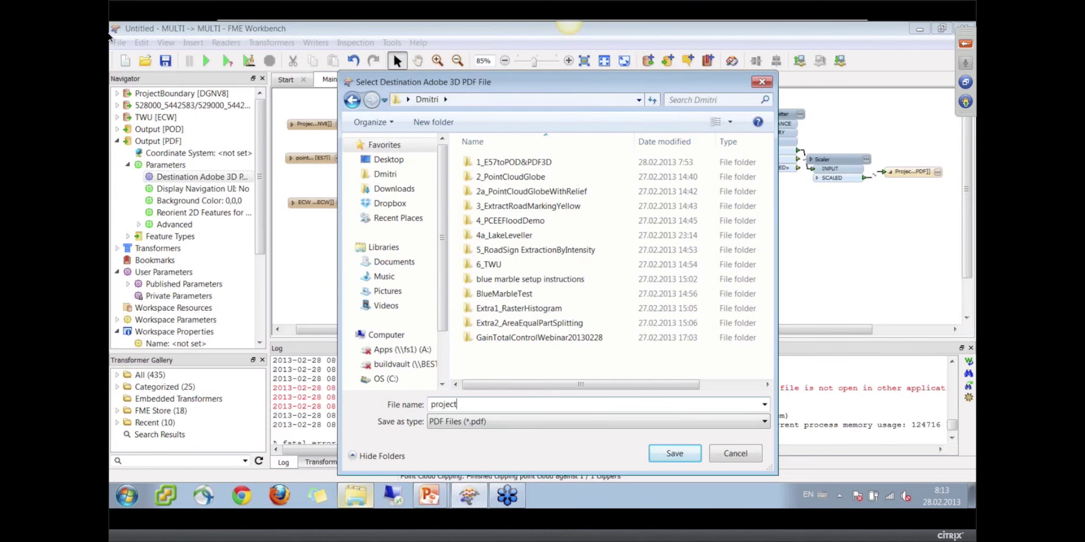
left_click(657, 457)
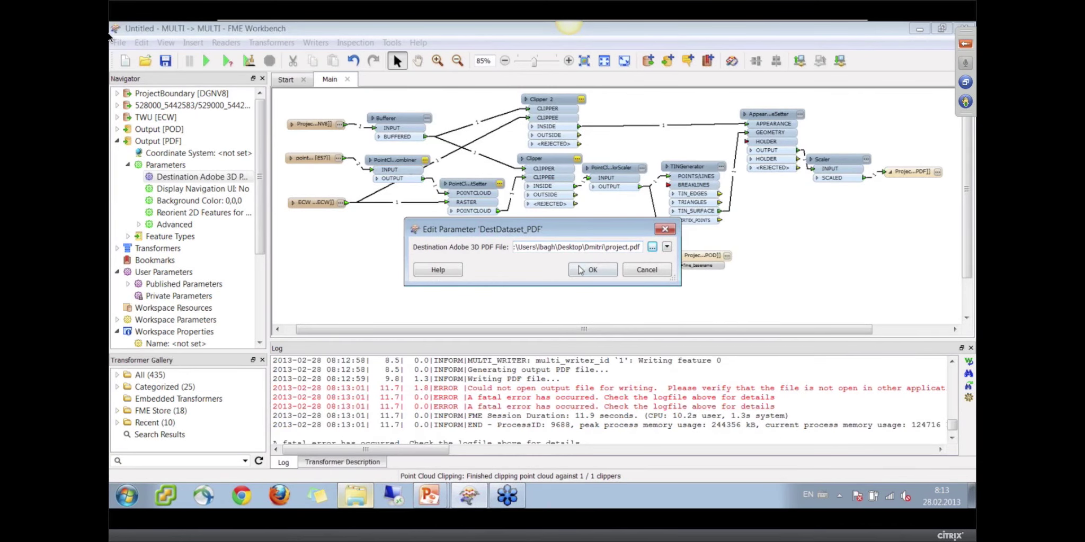
left_click(590, 269)
key("F5")
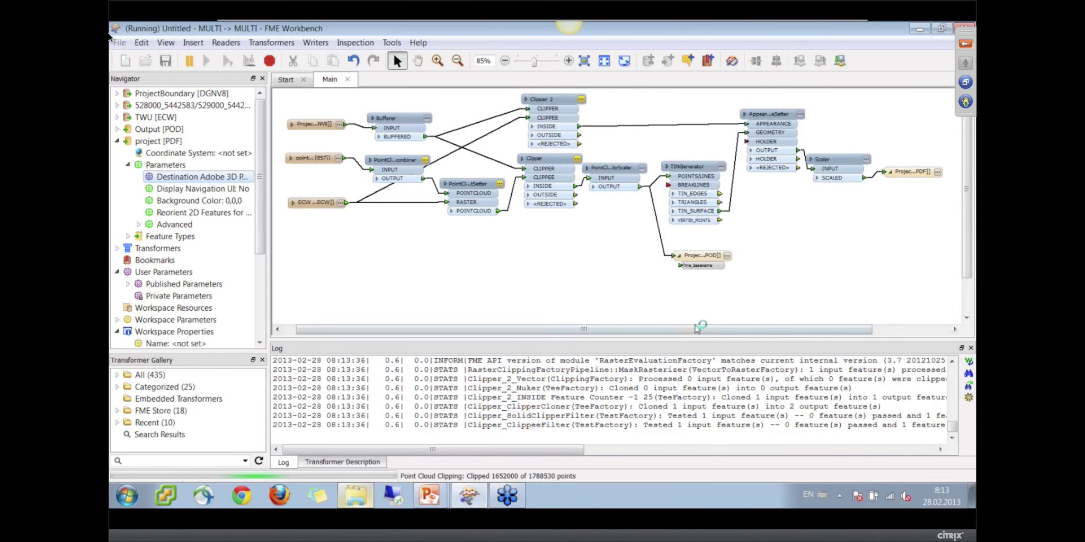
left_click_drag(698, 331, 742, 332)
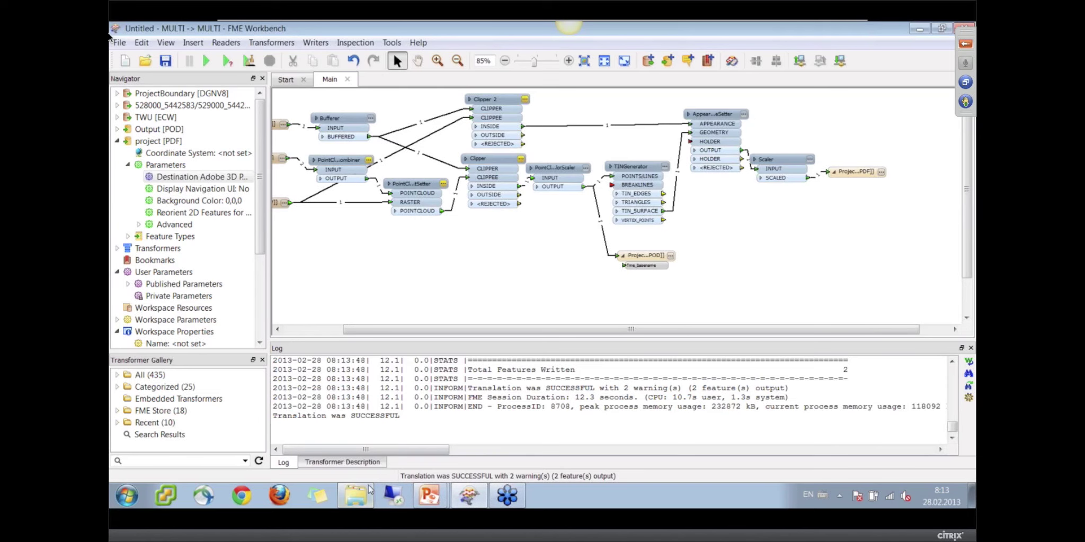
Open the new project.pdf from the folder containing 1_E57toPOD&PDF3D in Adobe Reader
left_click(369, 492)
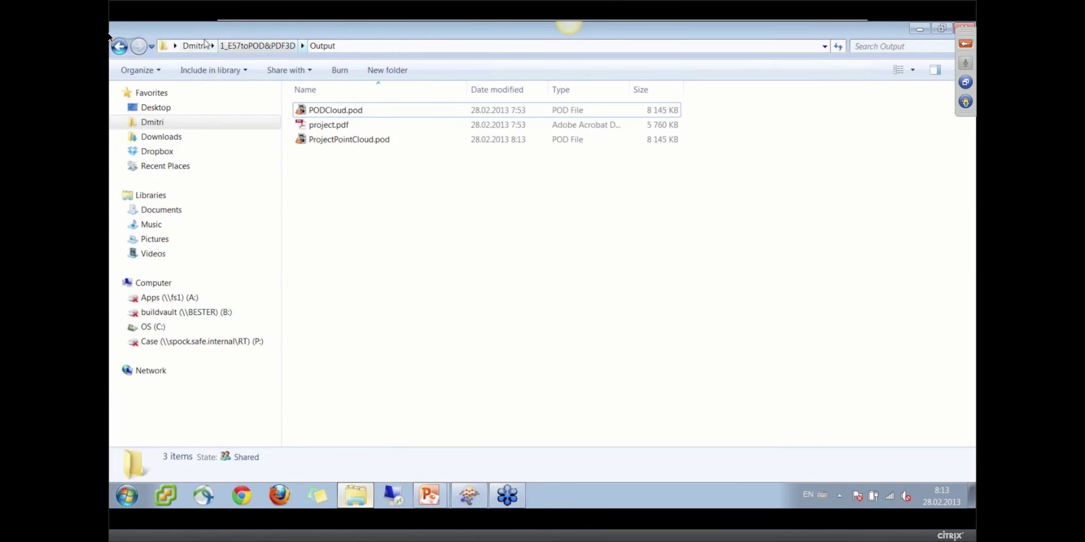
left_click(205, 43)
scroll(339, 233, "down", 2)
double_click(337, 235)
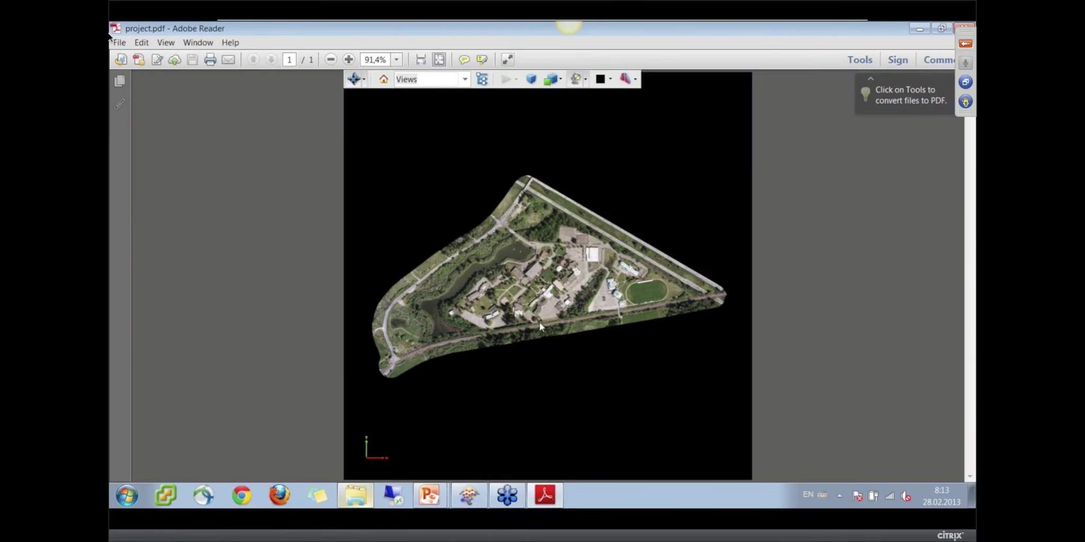
Examine the raster-textured 3D surface in project.pdf from several angles and close up, and minimize the reader
left_click_drag(531, 342, 351, 220)
left_click_drag(408, 262, 404, 286)
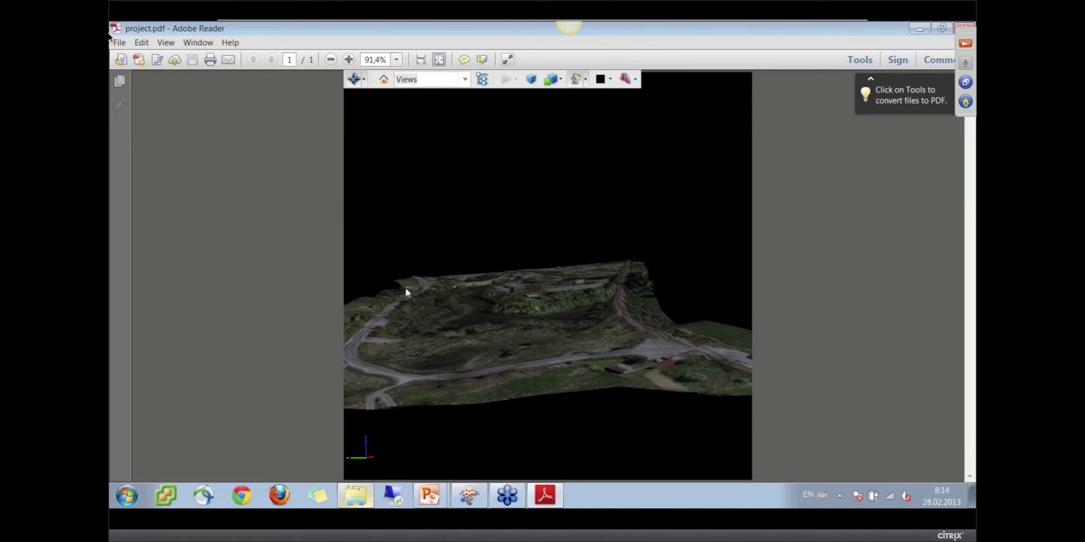
left_click(550, 356)
left_click_drag(618, 359, 653, 177)
left_click(750, 217)
left_click_drag(565, 207, 543, 289)
left_click_drag(518, 368, 551, 307)
left_click(551, 308)
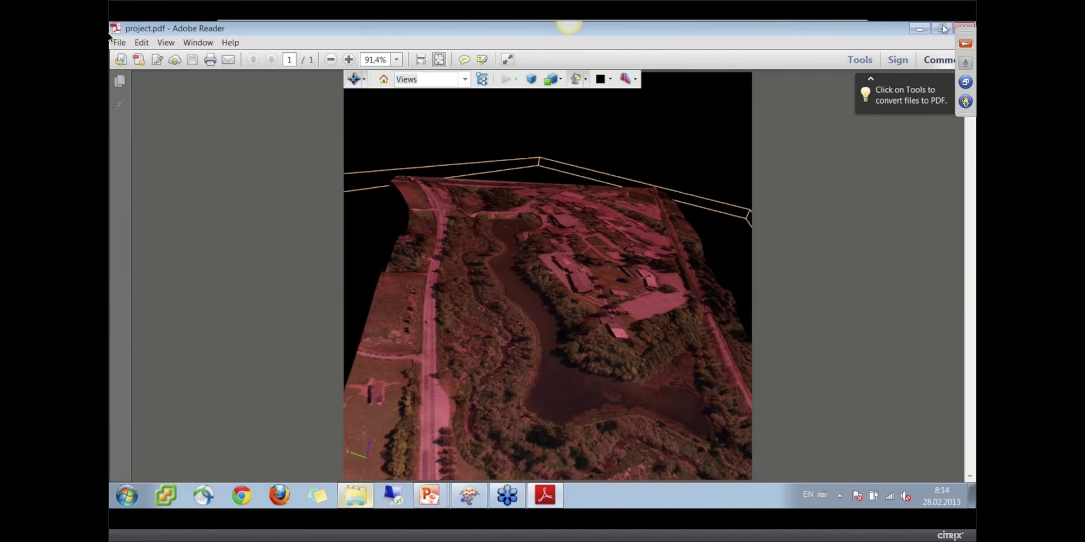
left_click(919, 28)
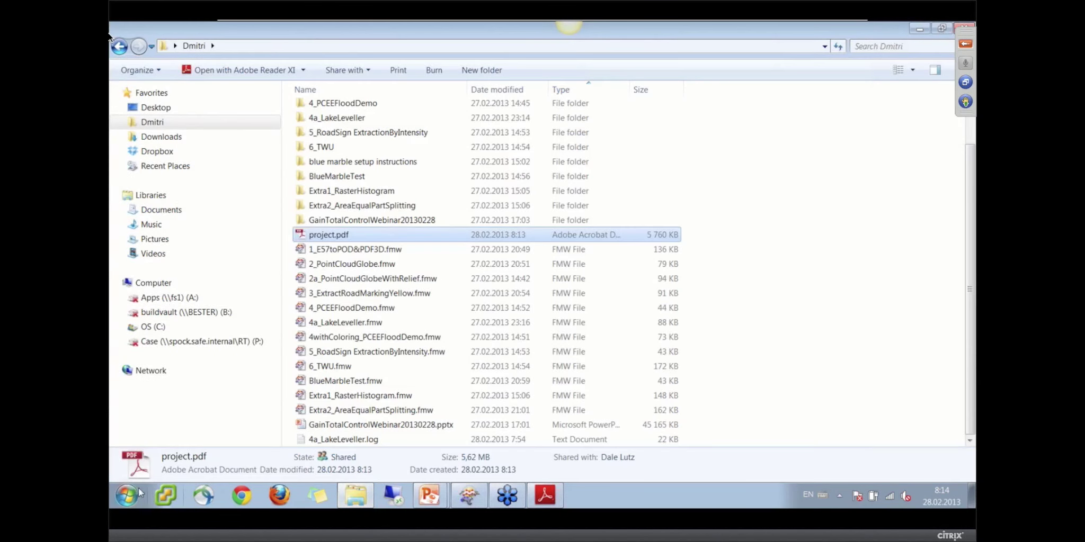
Launch MicroStation V8i and open ProjectBoundary.dgn from the Langley folder
left_click(128, 496)
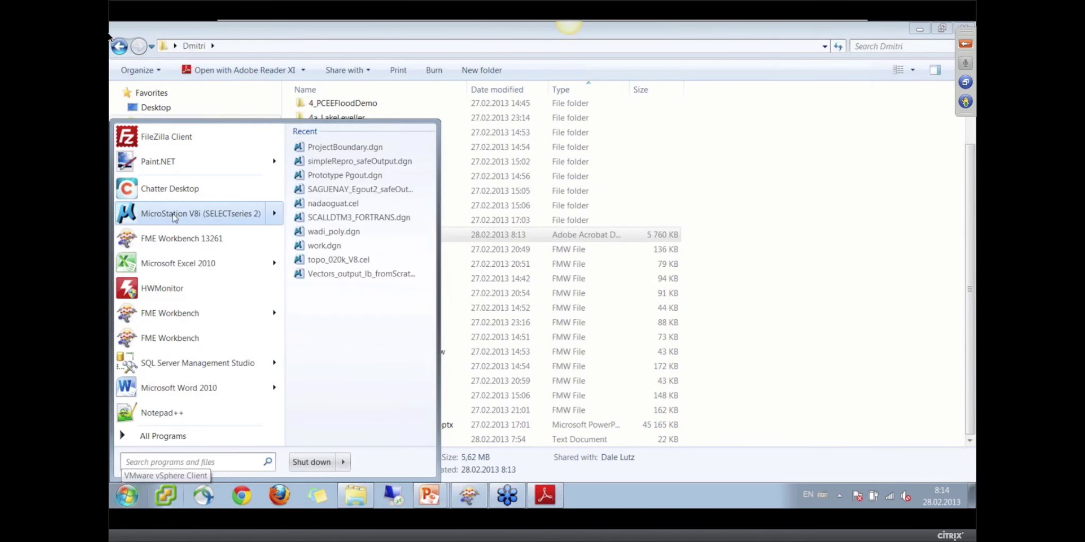
left_click(172, 218)
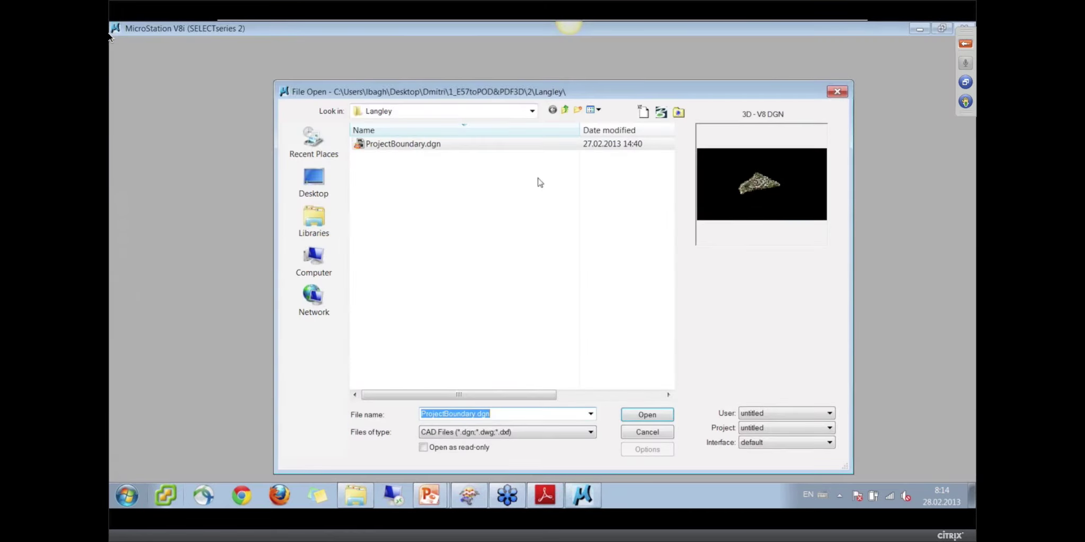
left_click(638, 415)
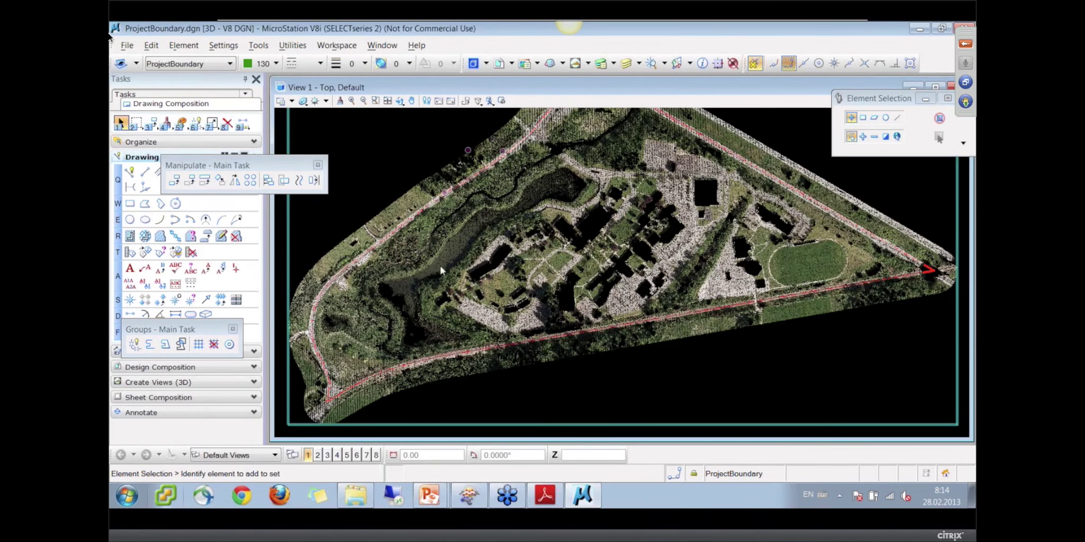
Examine the coloured point cloud and project boundary with dynamic view rotation, and return to the PowerPoint slide show
left_click(400, 101)
mouse_move(613, 373)
left_mouse_down()
mouse_move(625, 372)
mouse_move(610, 302)
mouse_move(649, 293)
mouse_move(521, 288)
mouse_move(553, 302)
left_mouse_up()
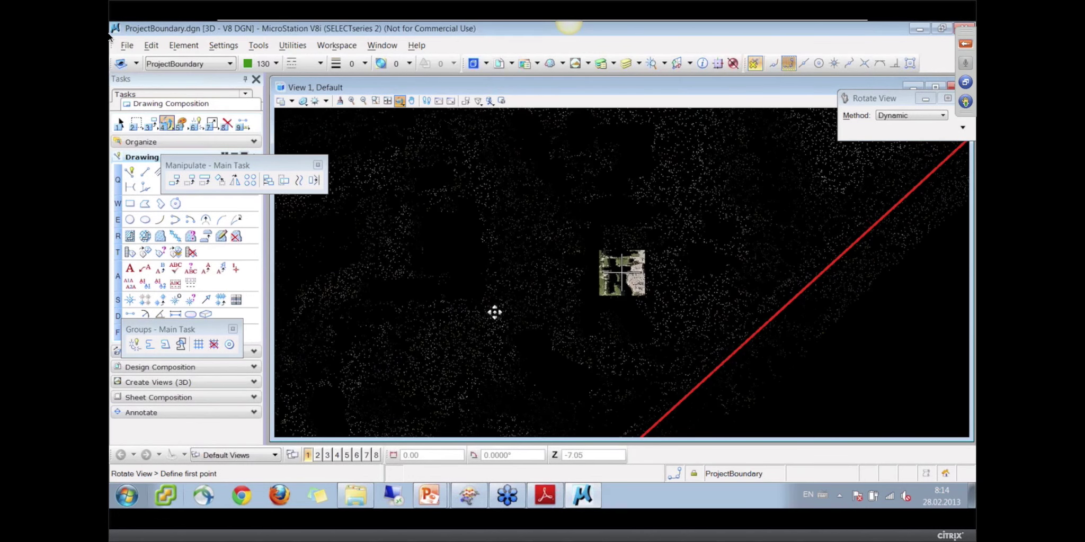
scroll(617, 294, "down", 6)
scroll(617, 289, "up", 6)
left_click_drag(636, 335, 538, 200)
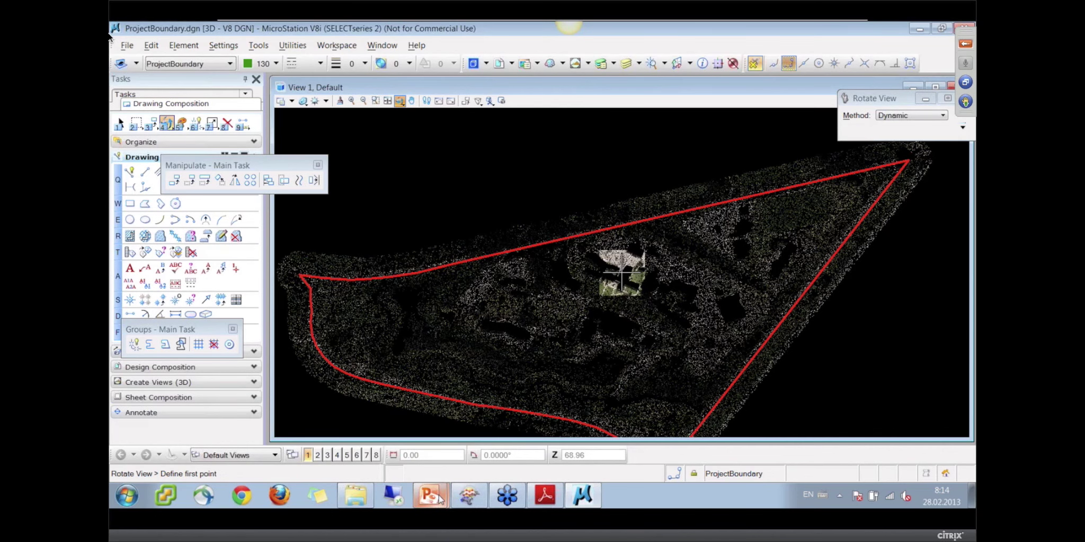
mouse_move(439, 499)
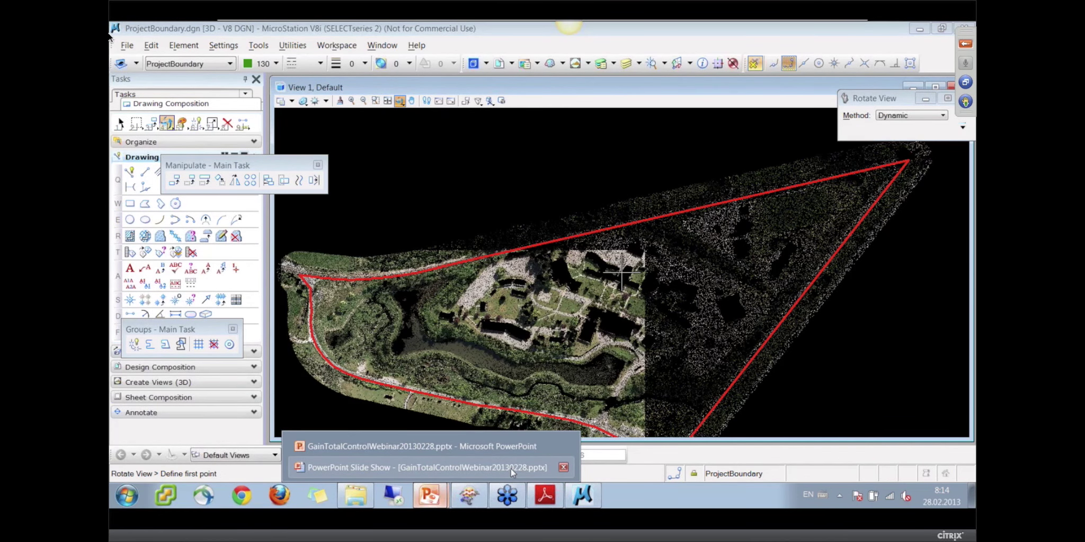
left_click(511, 468)
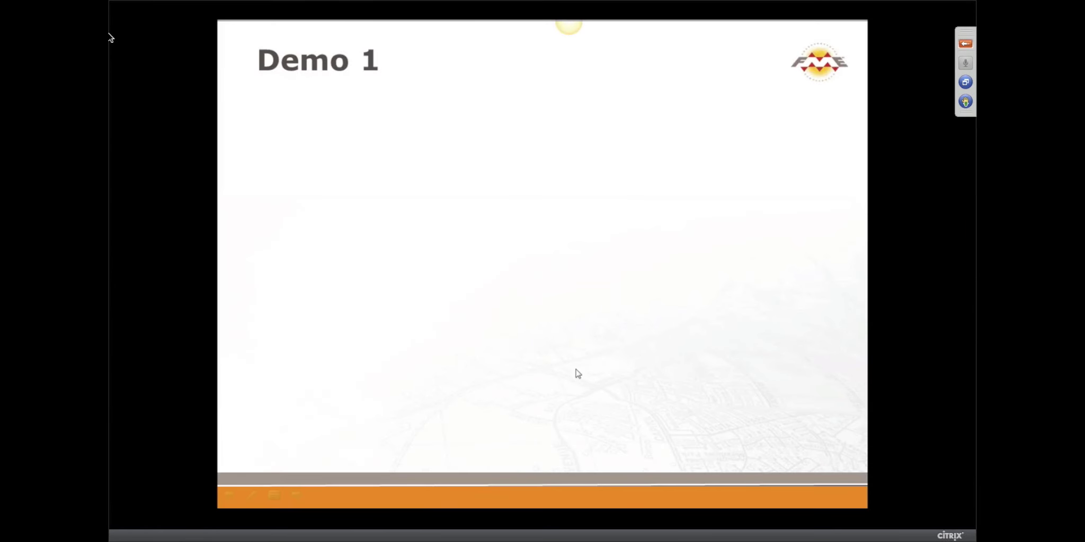
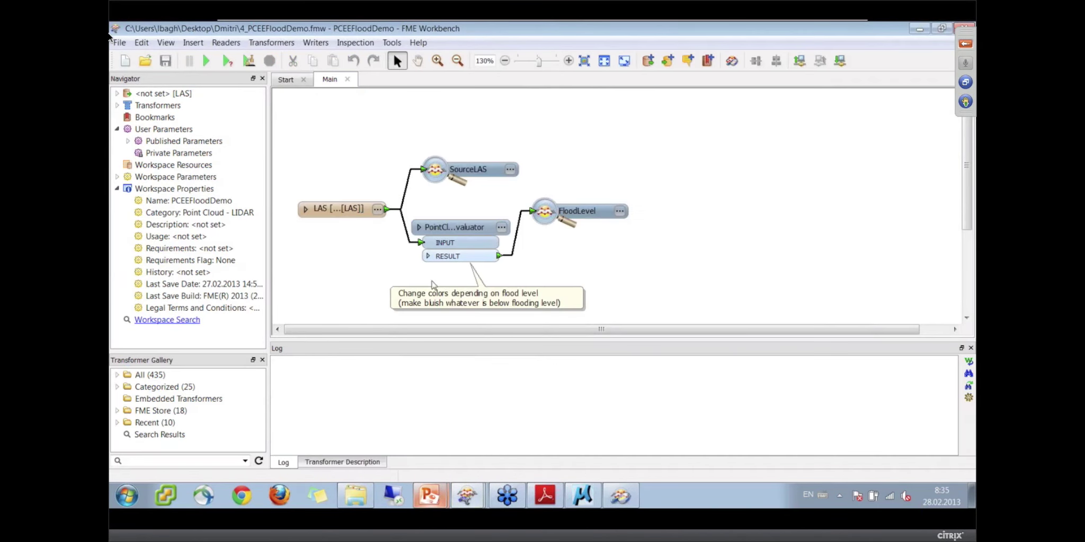
Nudge the PointCloudExpressionEvaluator, the SourceLAS inspector and the FloodLevel inspector slightly on the canvas
left_click_drag(468, 243, 479, 248)
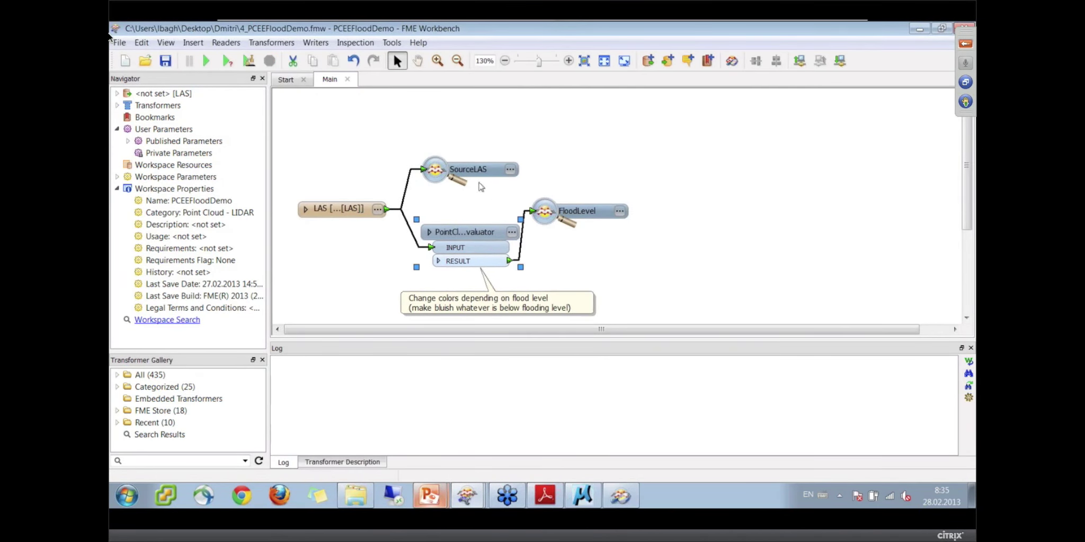
left_click_drag(480, 178, 484, 175)
left_click_drag(577, 212, 585, 210)
Examine the Color R, G and B expressions and the available components in the PointCloudExpressionEvaluator parameters
left_click(512, 232)
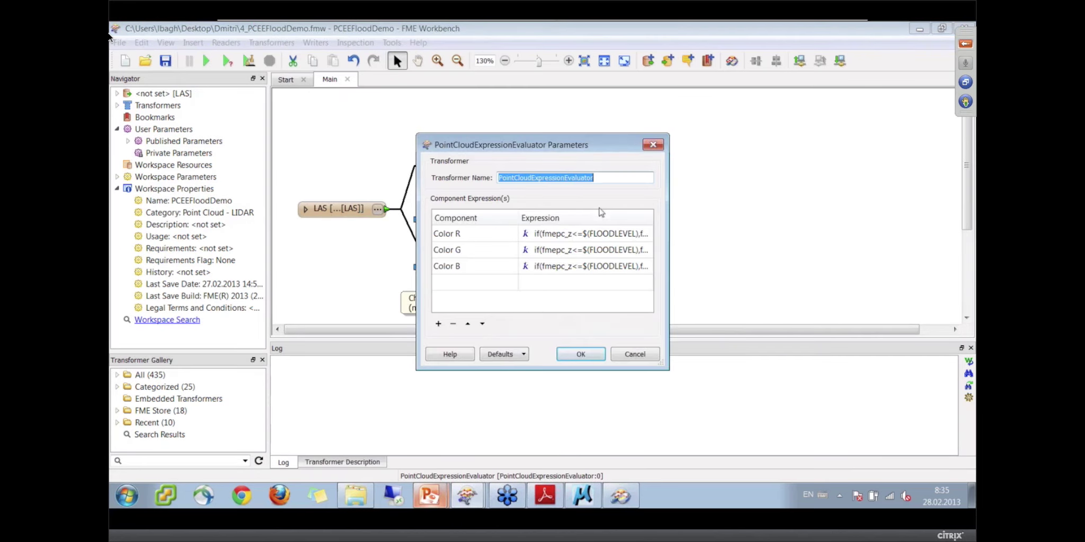
left_click_drag(668, 300, 855, 311)
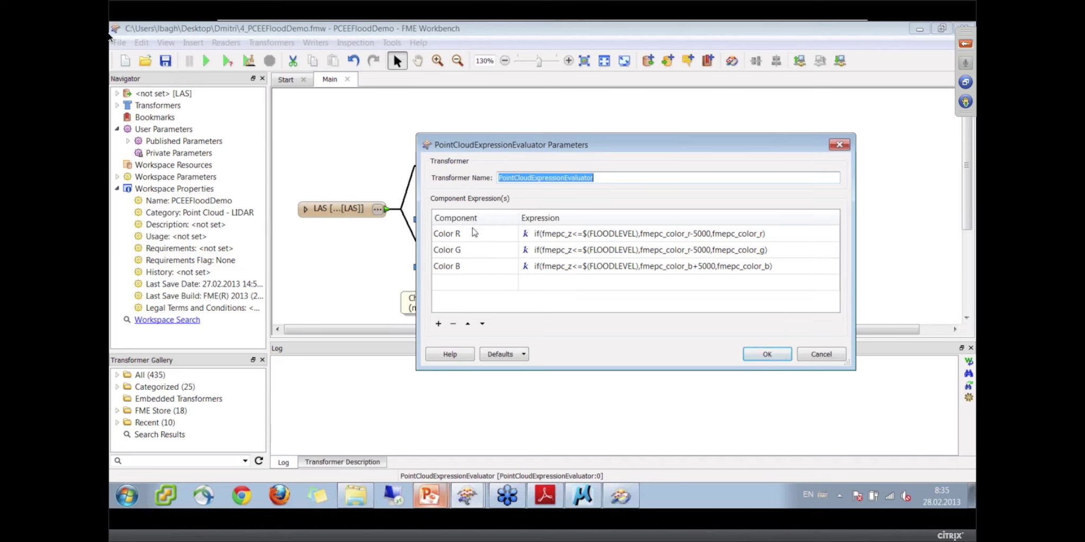
left_click(500, 235)
left_click(511, 235)
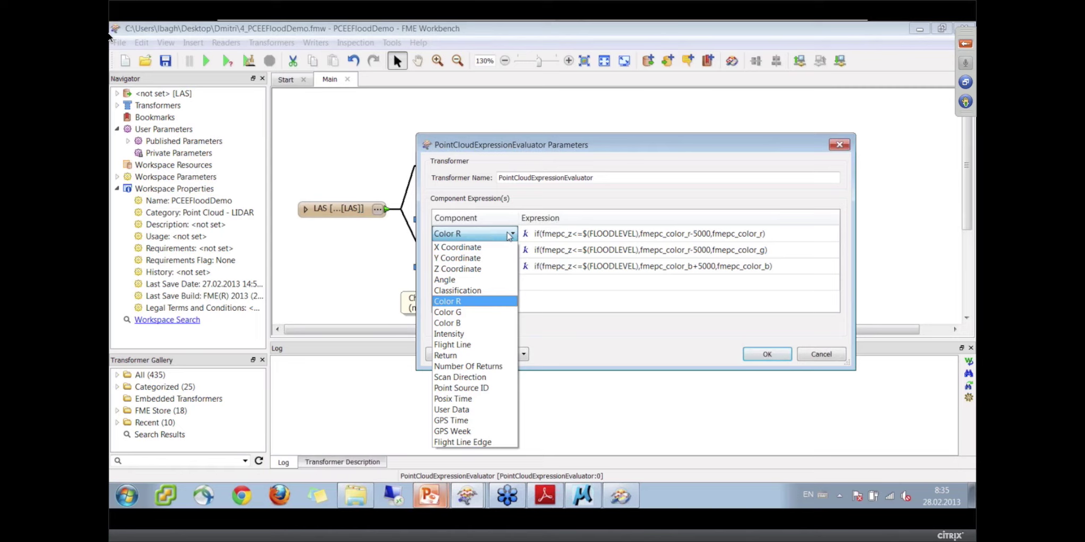
left_click(508, 235)
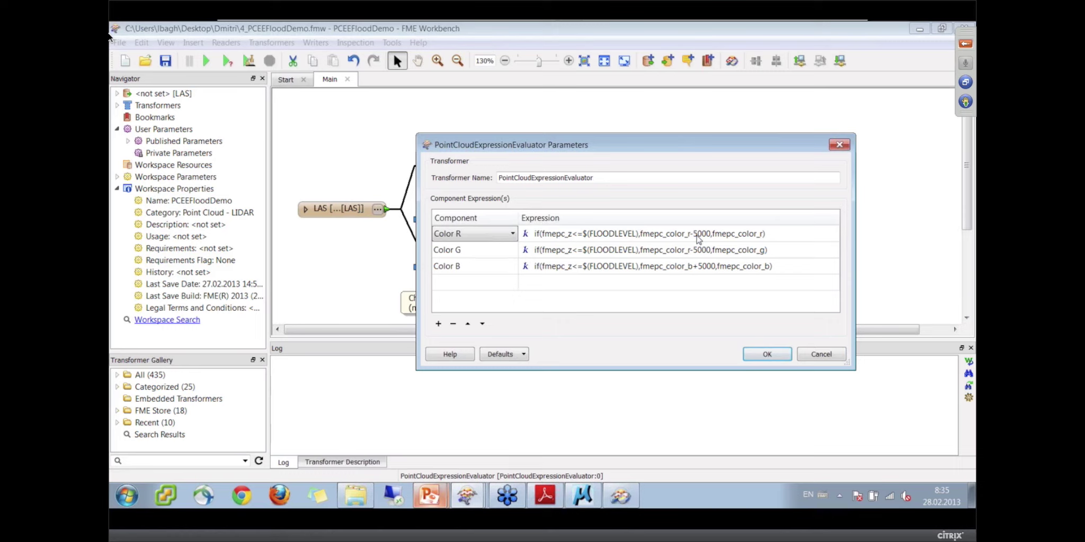
left_click(828, 358)
Run the flood workspace with the expected flood level set to 250, keeping Combined.laz as the source
key("F5")
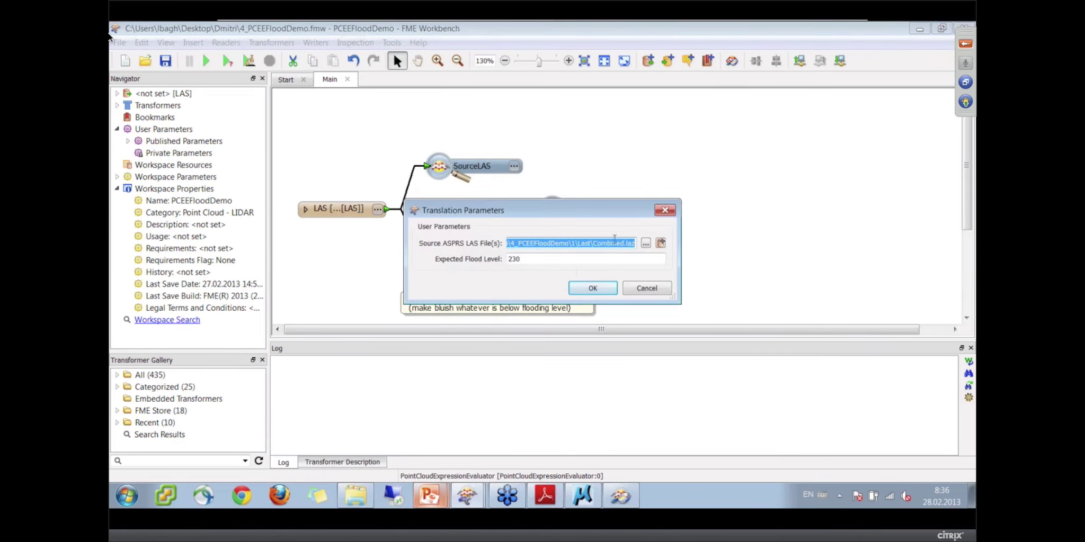
key("Tab")
type("2")
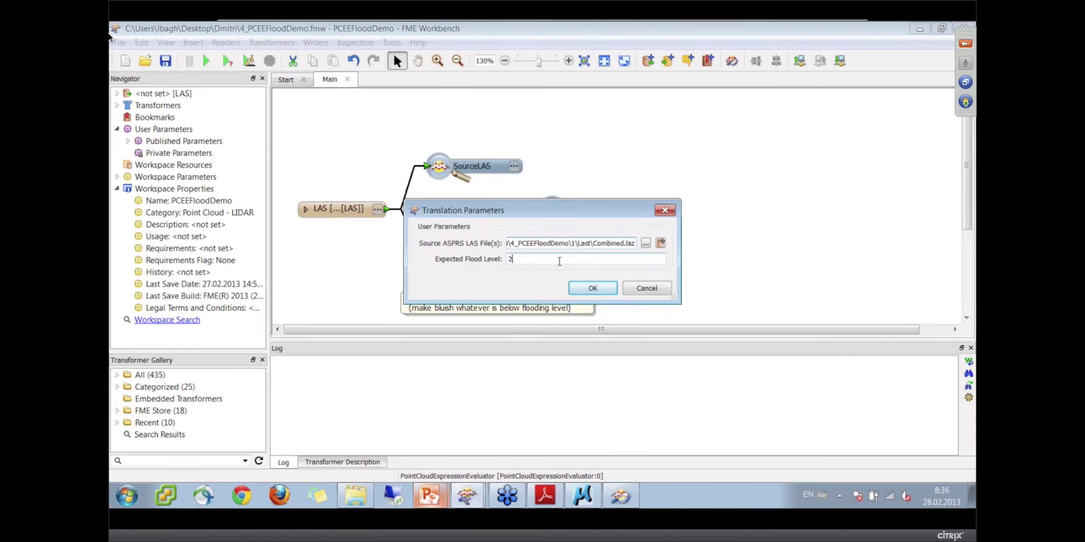
type("50")
left_click(604, 289)
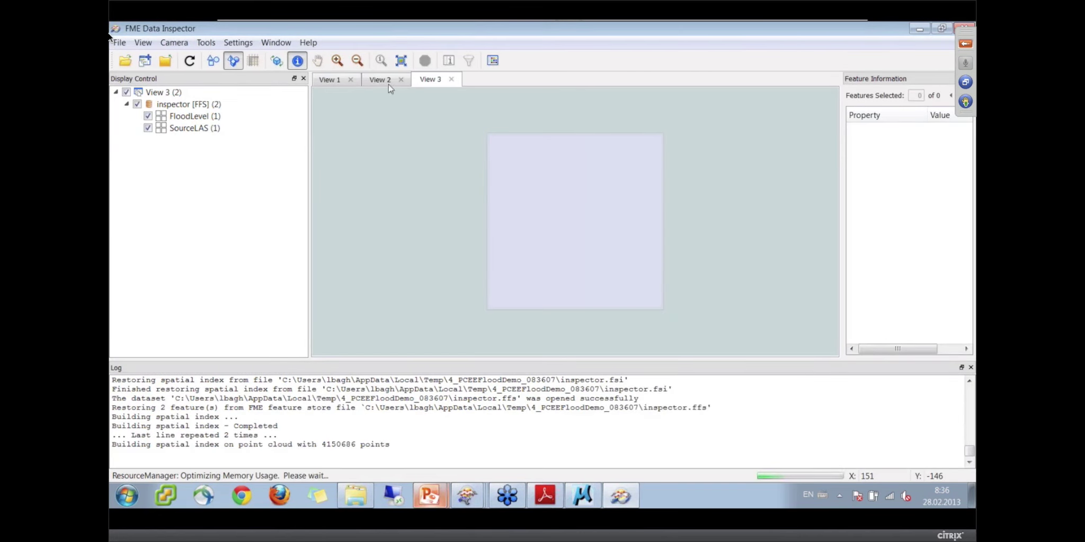
Hide the FloodLevel layer in the Data Inspector and examine the SourceLAS point cloud in 3D
left_click(148, 116)
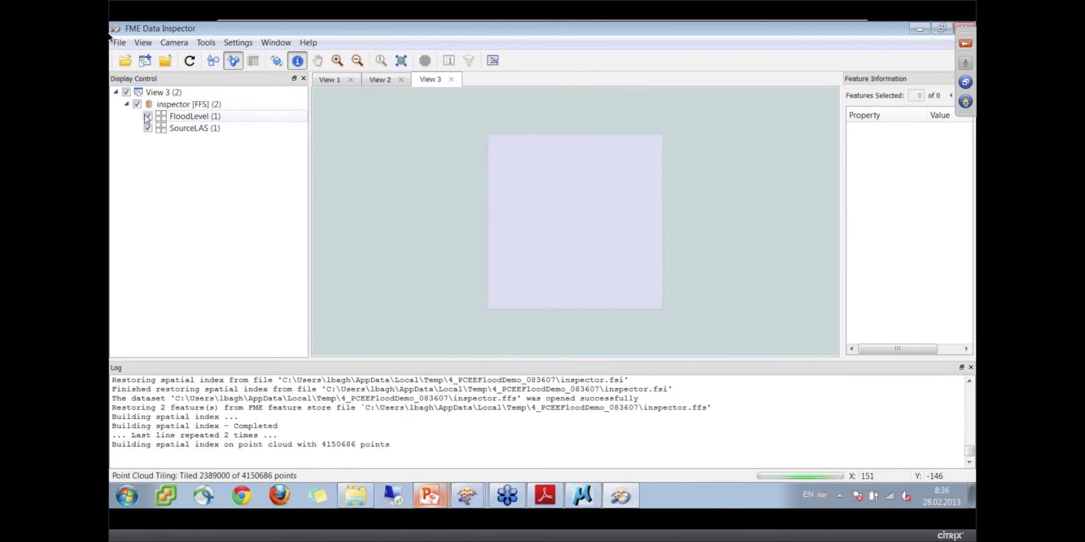
left_click(275, 61)
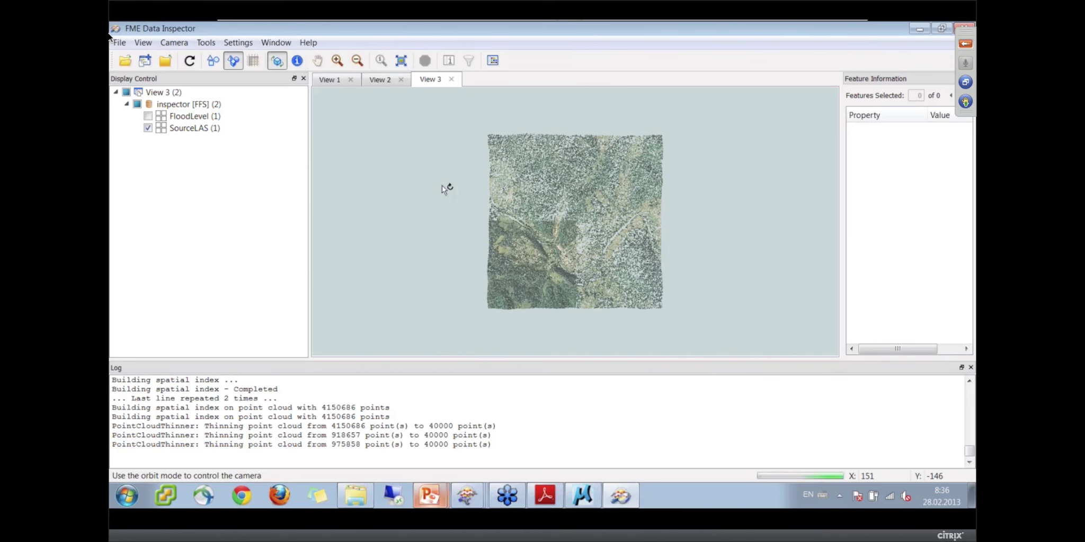
left_click_drag(442, 185, 617, 127)
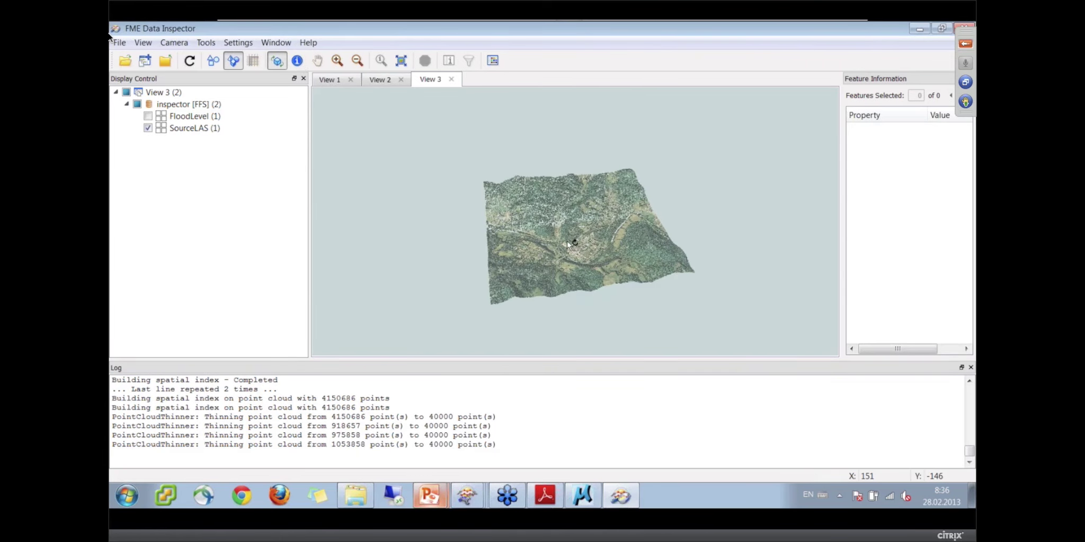
left_click_drag(555, 256, 619, 244)
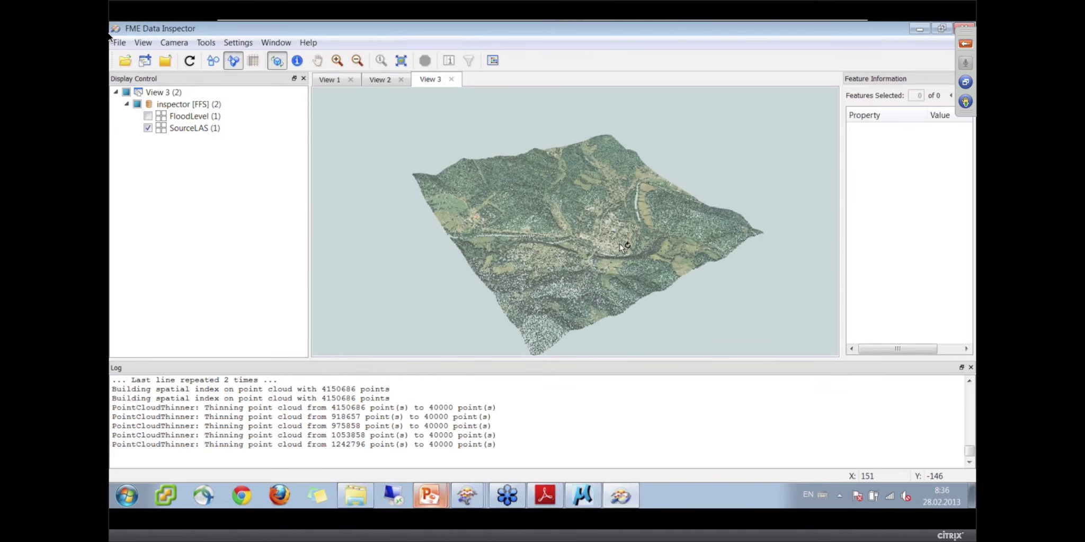
scroll(620, 244, "up", 2)
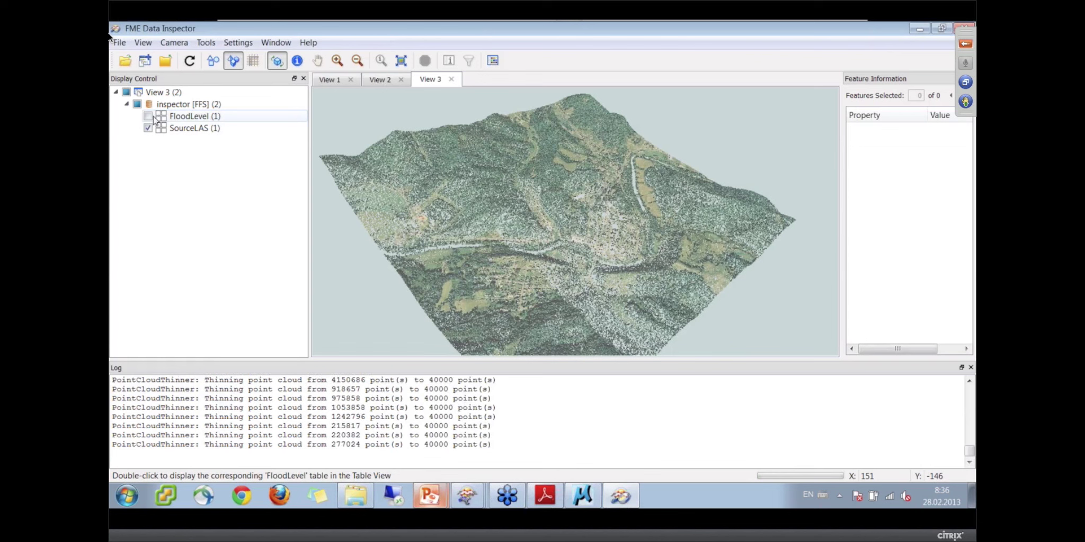
Display the FloodLevel layer instead of SourceLAS and examine the bluish flooded areas around the town and river valleys
left_click(148, 116)
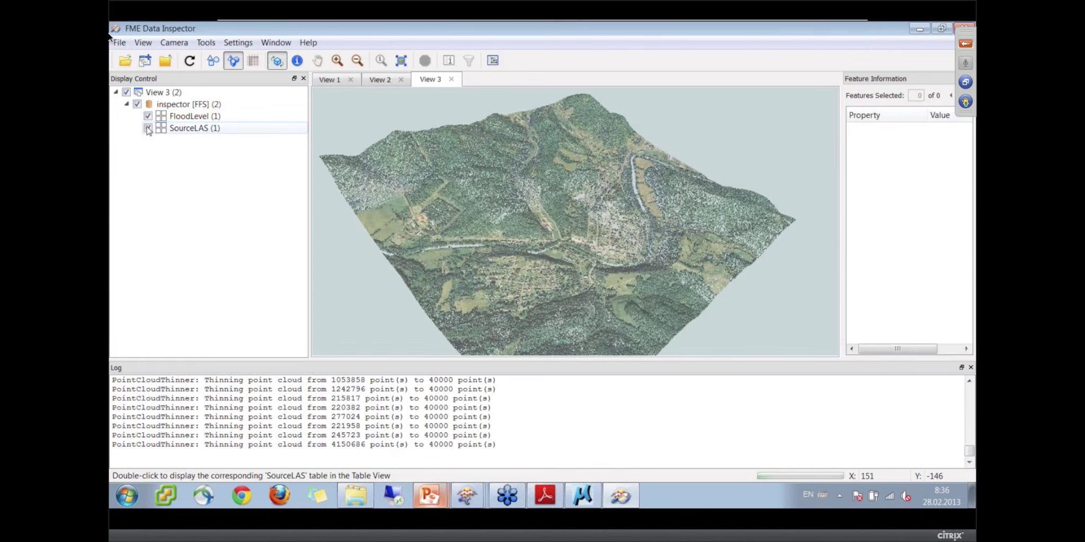
left_click(148, 129)
left_click_drag(529, 259, 600, 245)
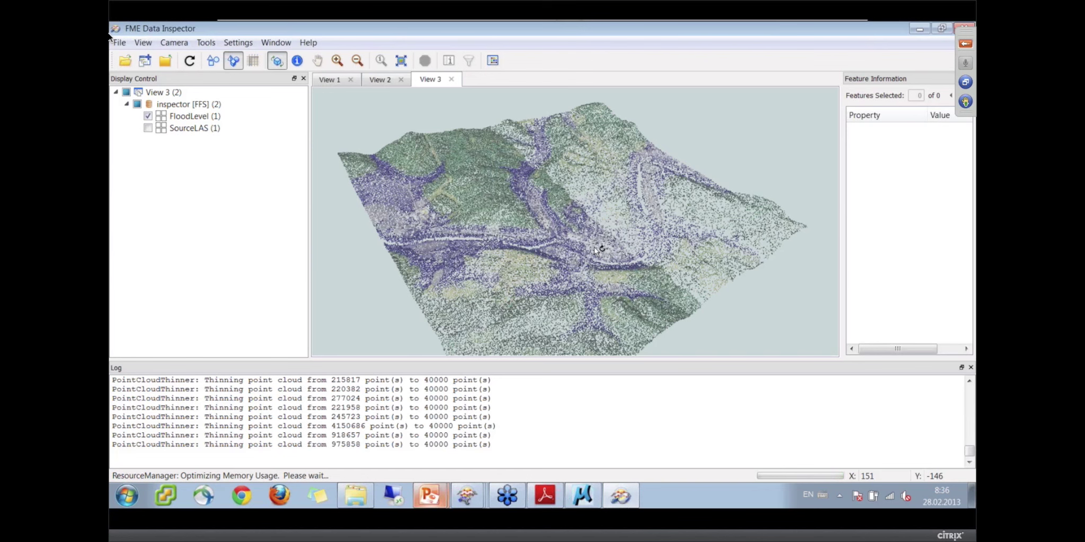
scroll(594, 249, "up", 2)
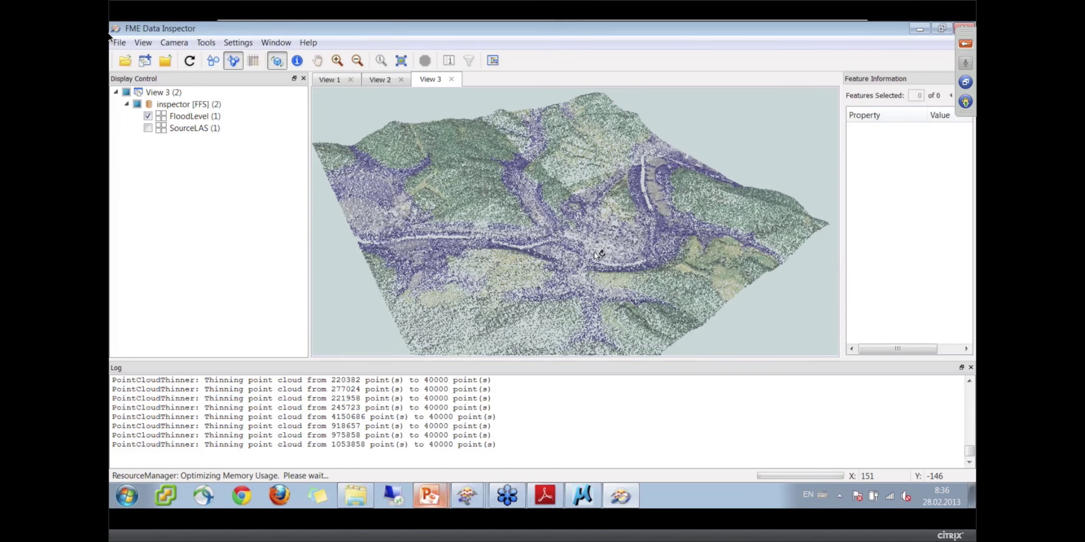
scroll(594, 252, "up", 4)
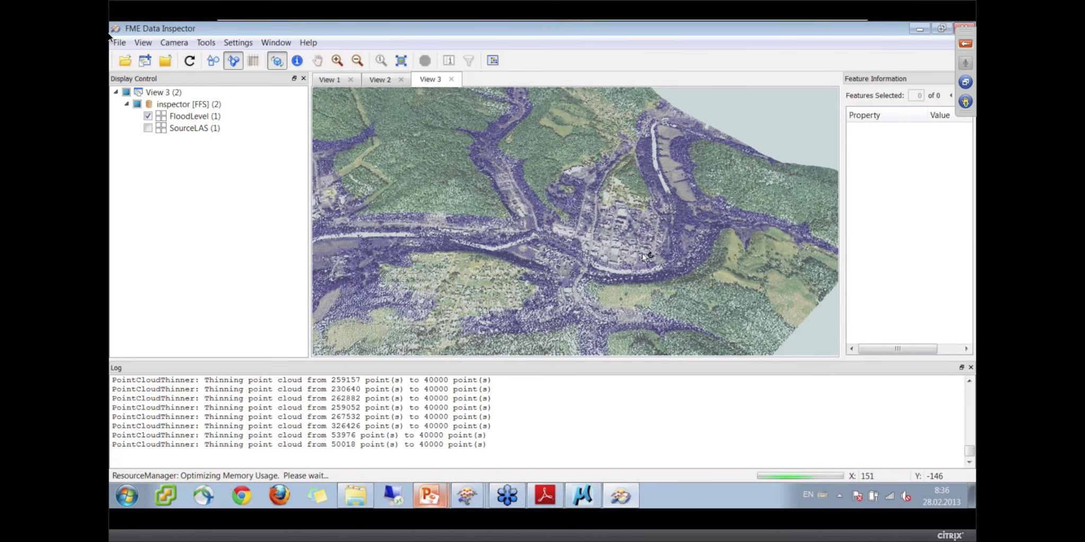
scroll(615, 255, "up", 3)
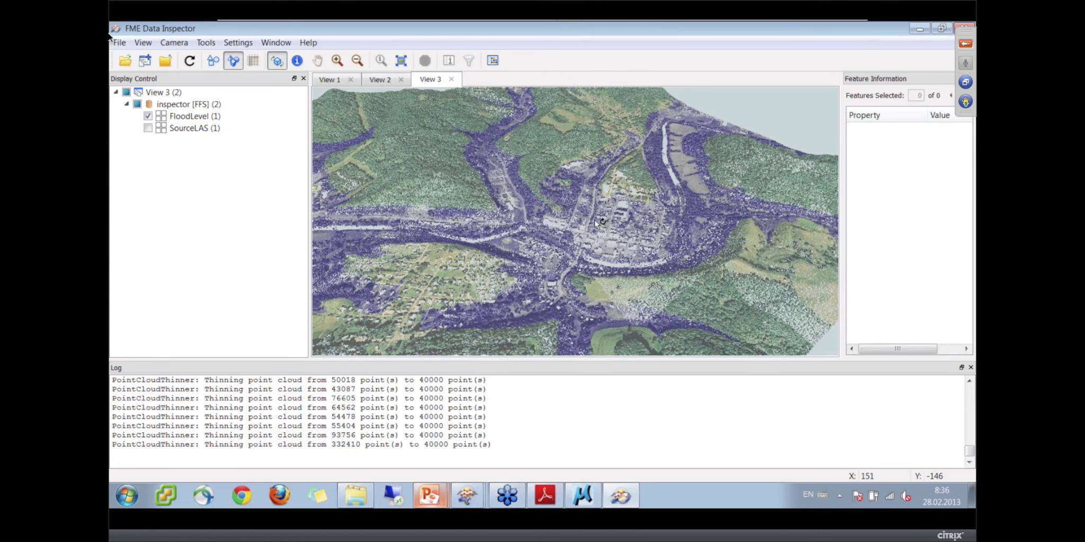
left_click_drag(595, 219, 664, 272)
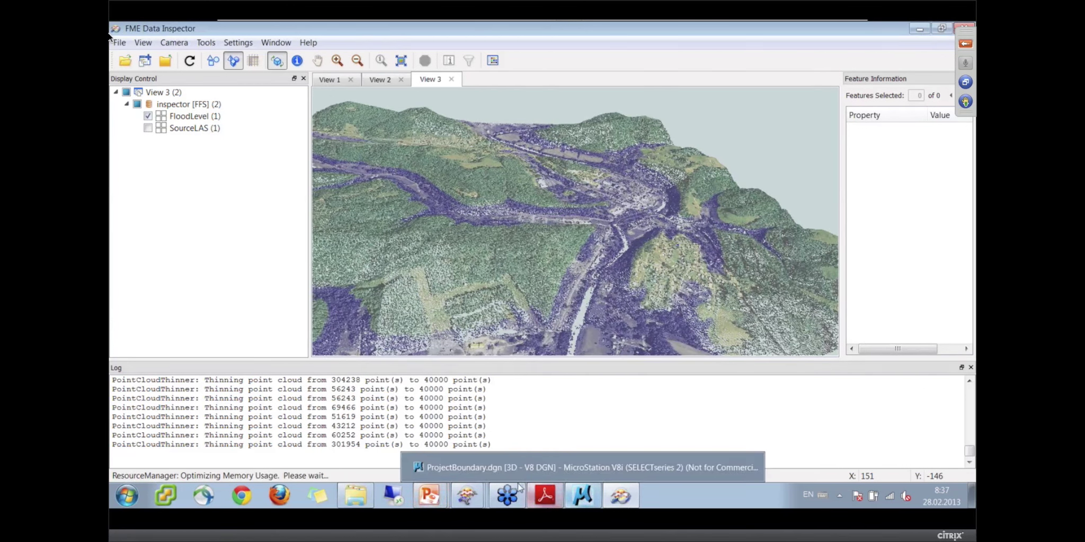
Switch to the 4_PCEEFloodDemo.fmw workspace in FME Workbench
left_click(468, 496)
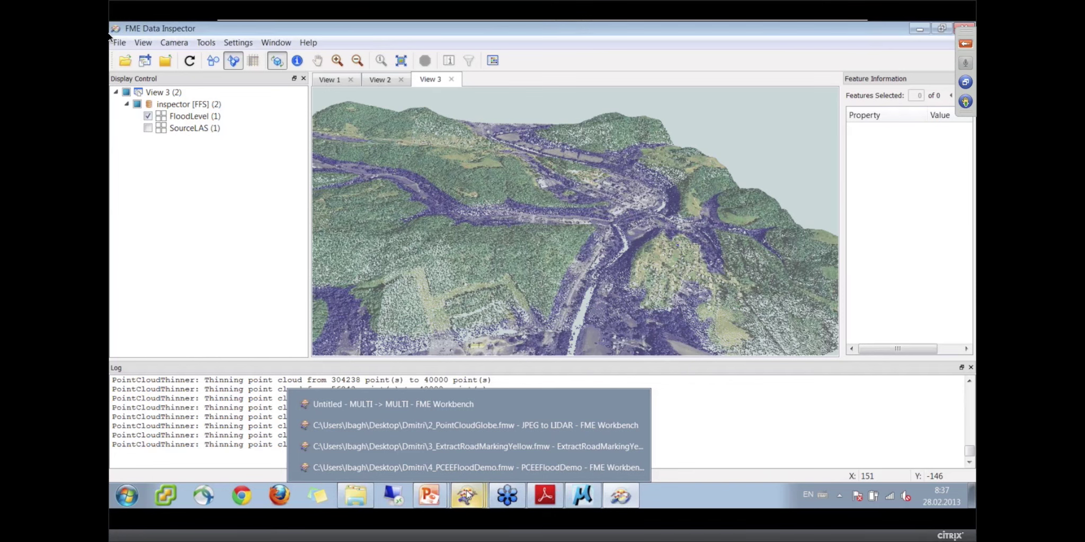
left_click(477, 447)
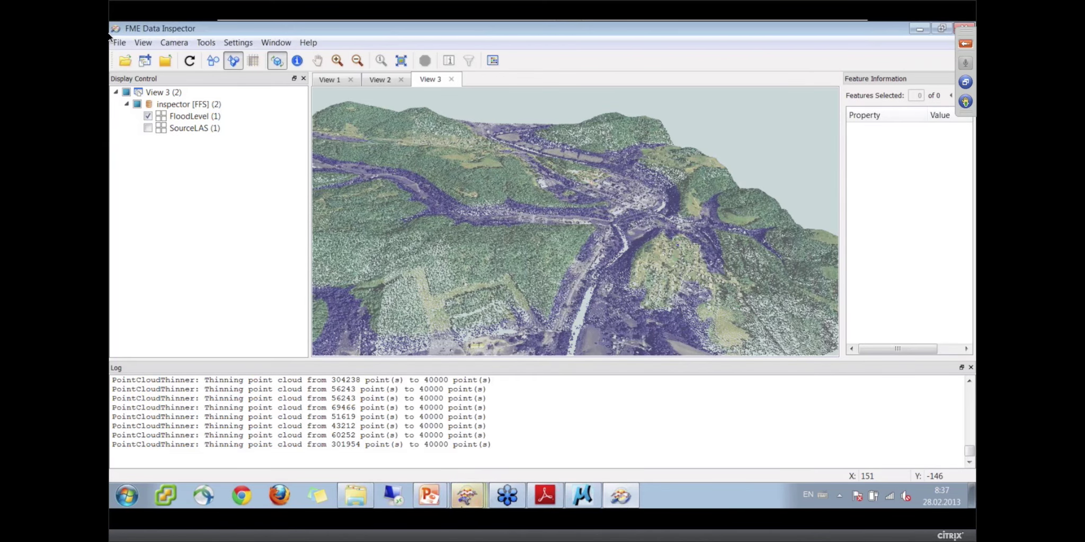
left_click(467, 495)
left_click(464, 467)
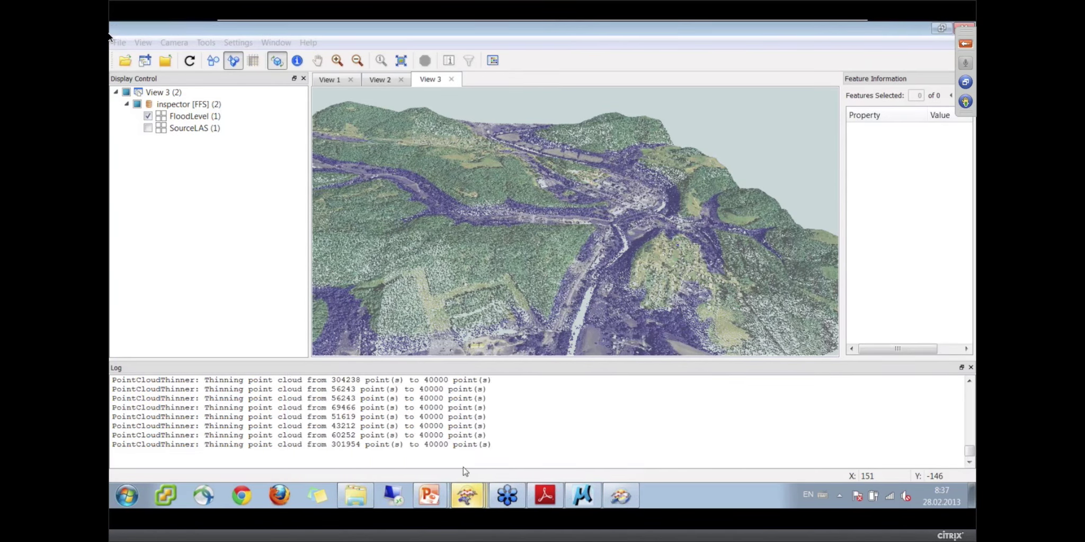
Start adding a reader to the empty Workbench workspace and set its format to SpatiaLite
left_click(333, 84)
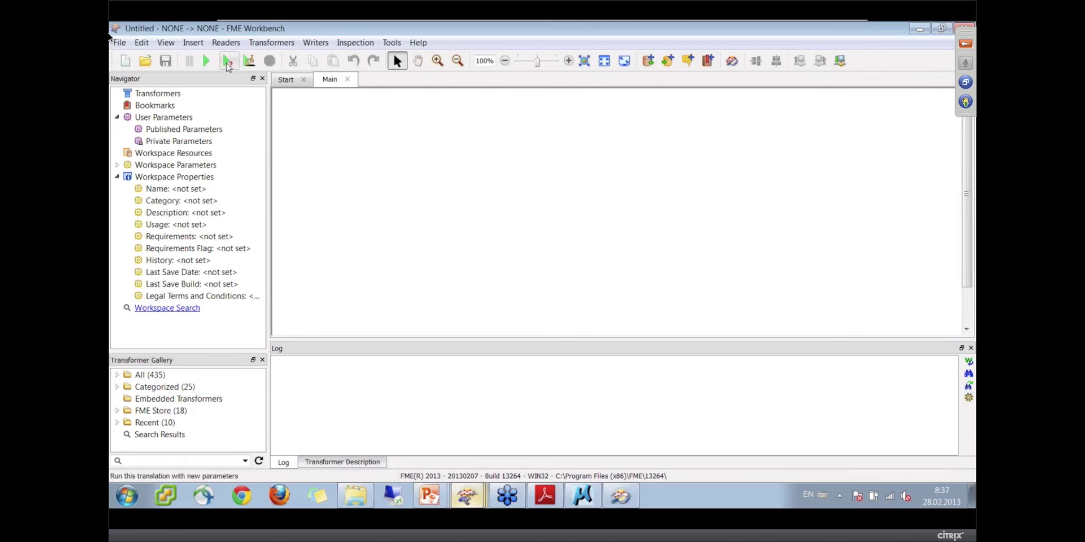
left_click(231, 45)
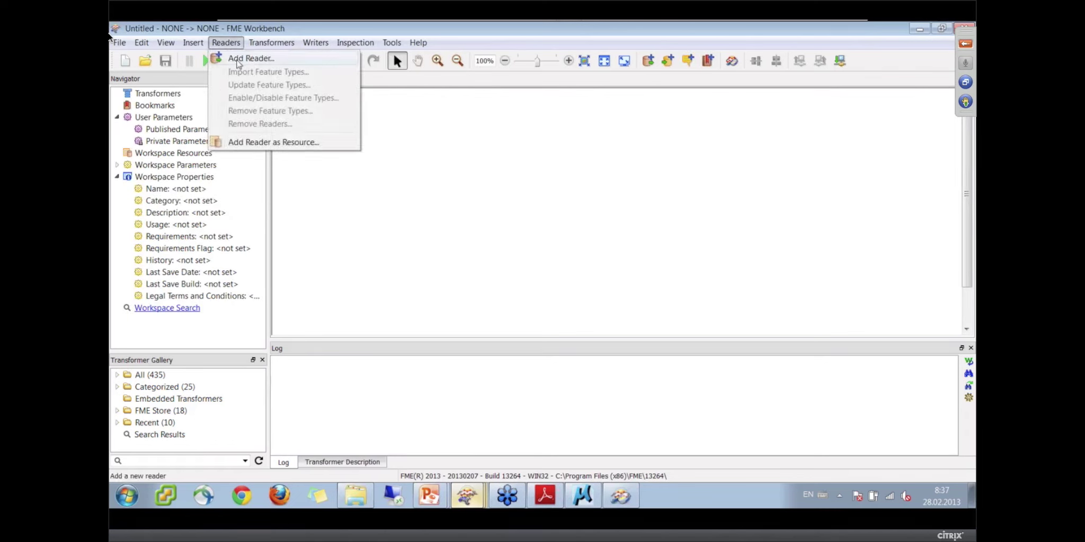
left_click(239, 61)
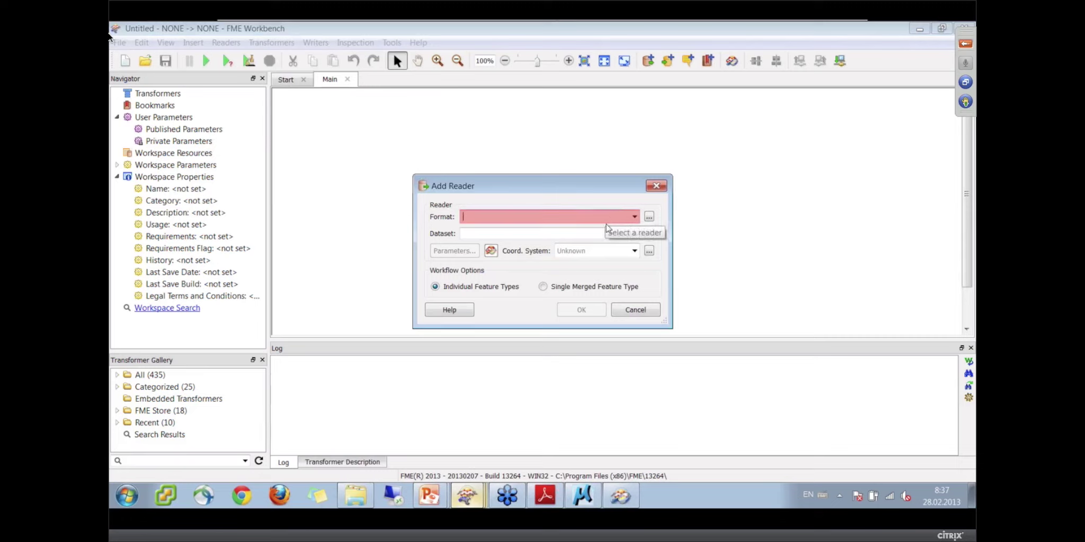
type("spa")
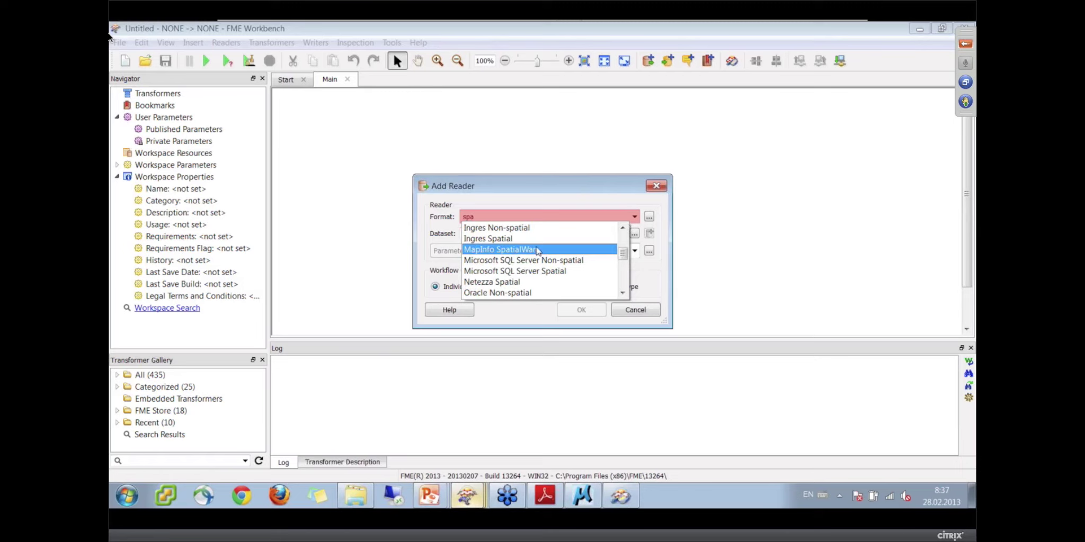
type("tial")
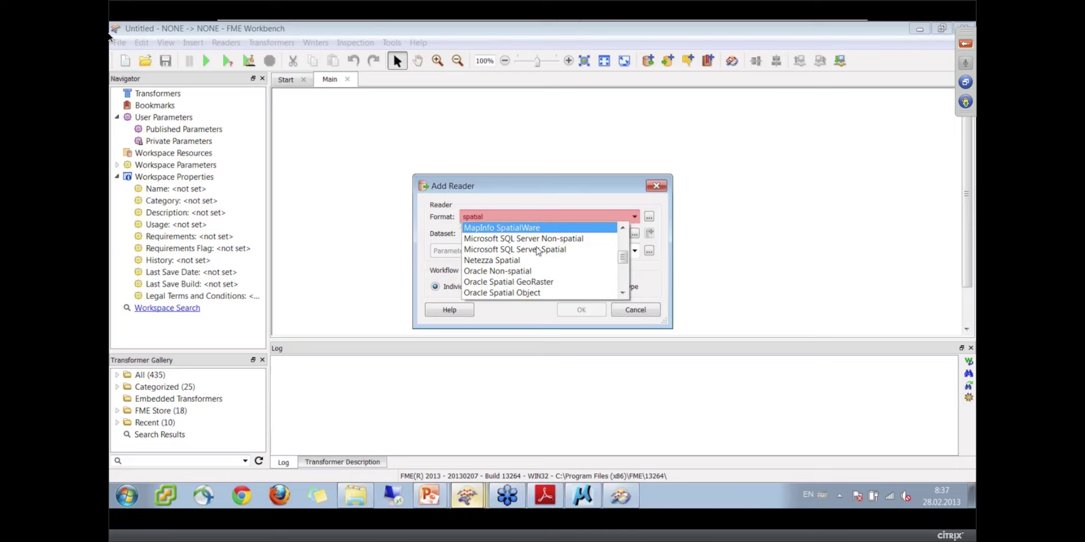
type("l")
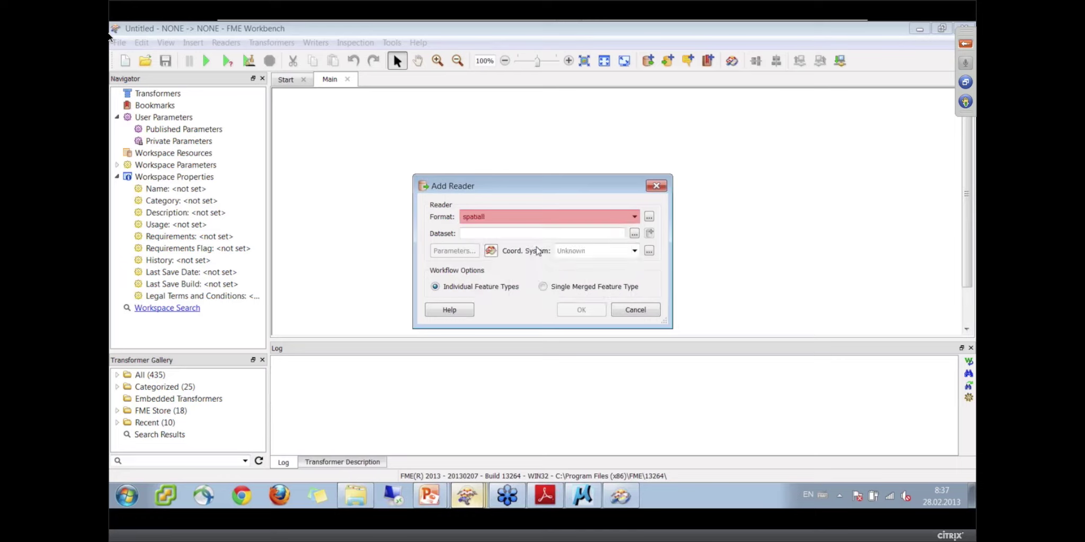
key("BackSpace")
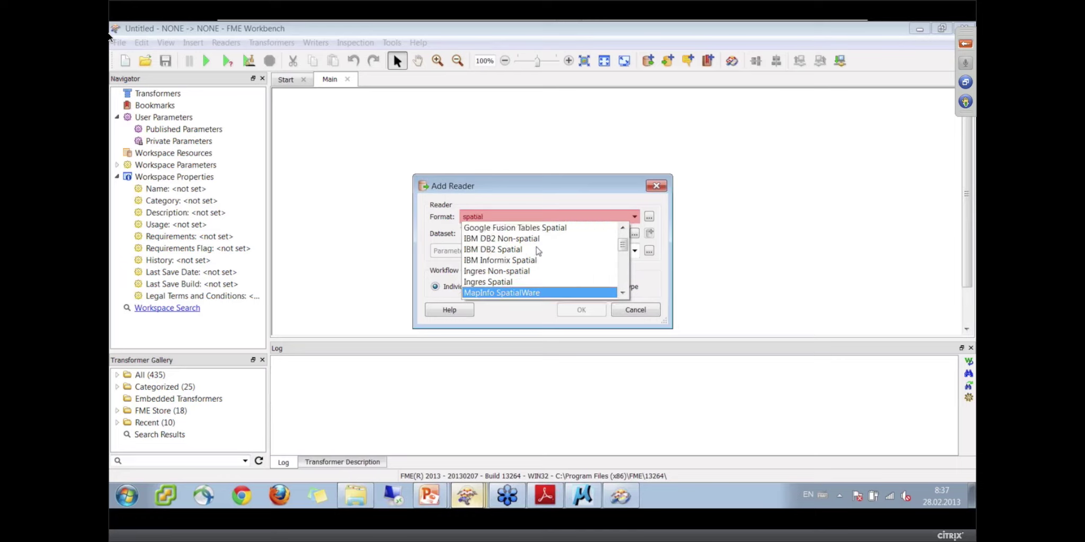
type("i")
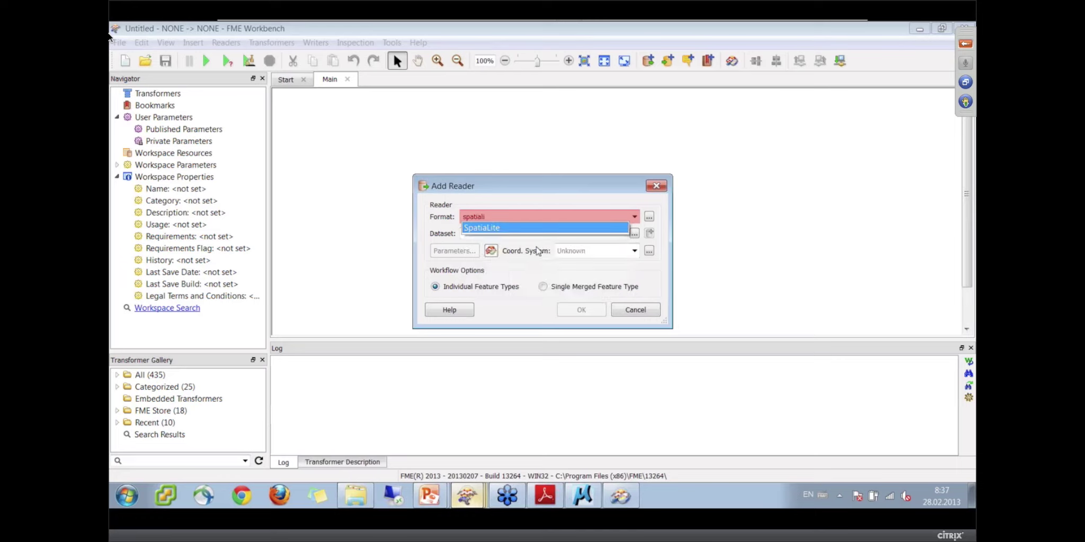
left_click(506, 229)
Add twulake.sl3 from the 4a_LakeLeveller folder as the SpatiaLite source, with lake in the table list
left_click(647, 233)
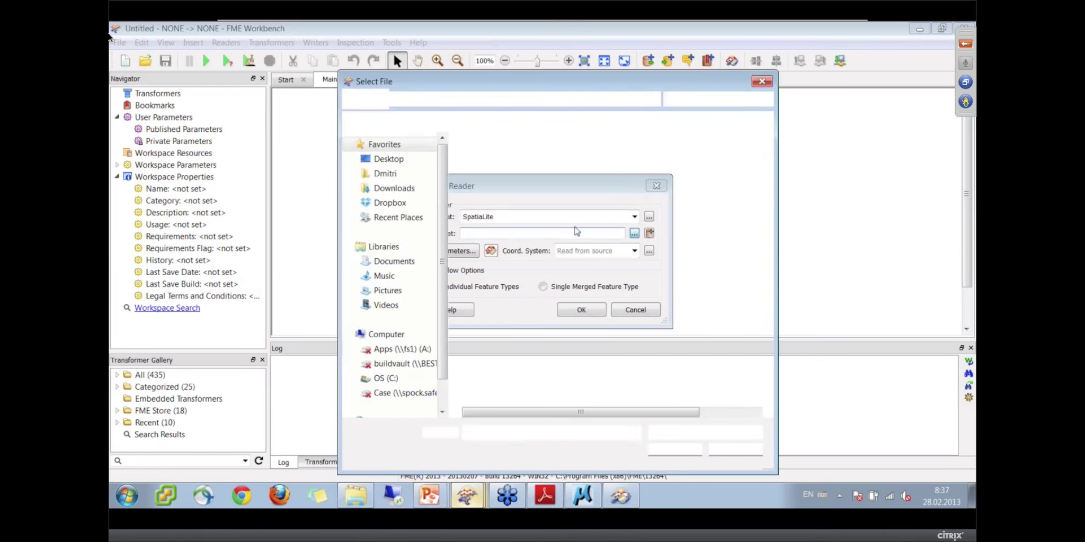
double_click(531, 235)
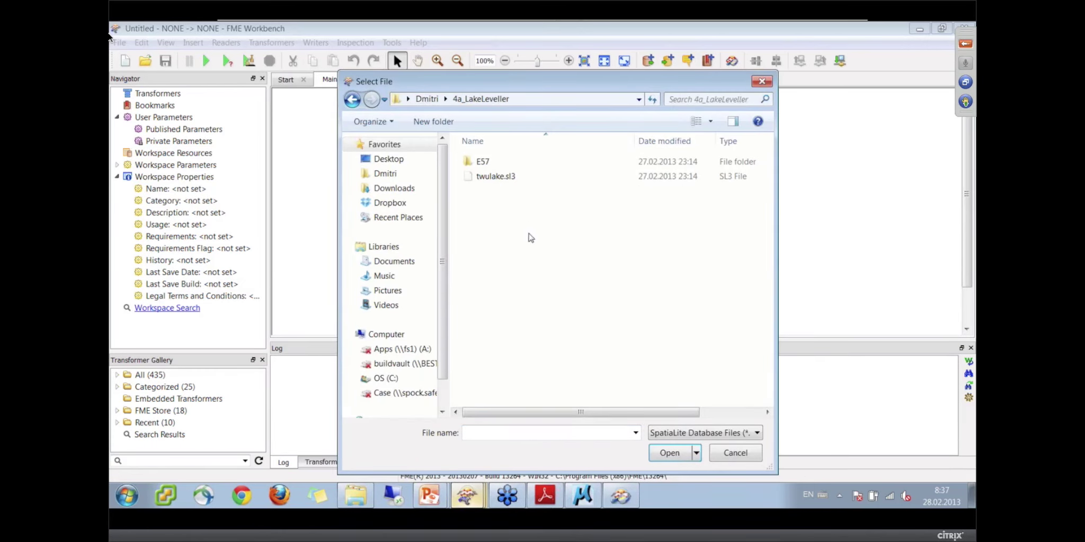
double_click(495, 176)
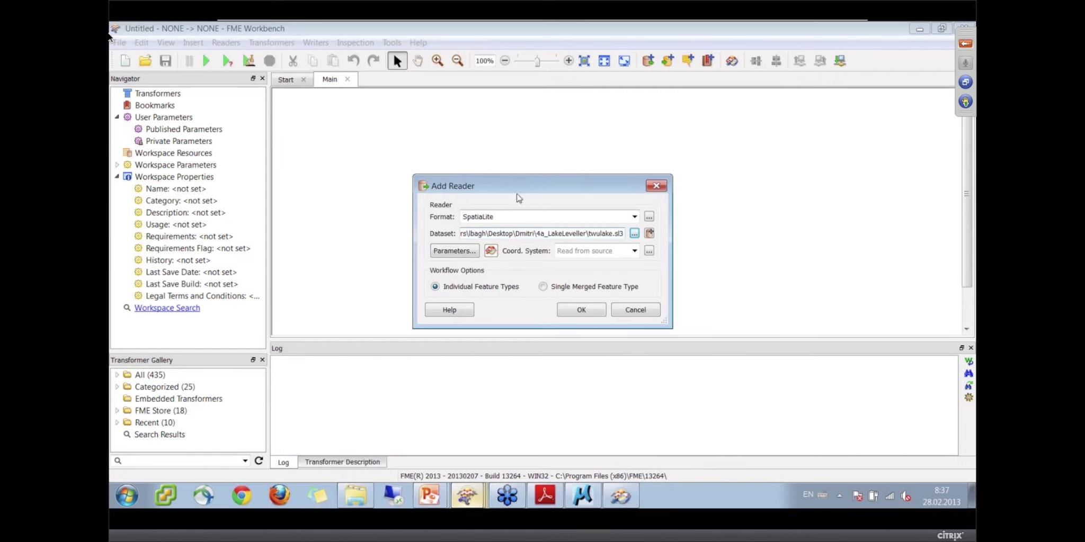
left_click(451, 250)
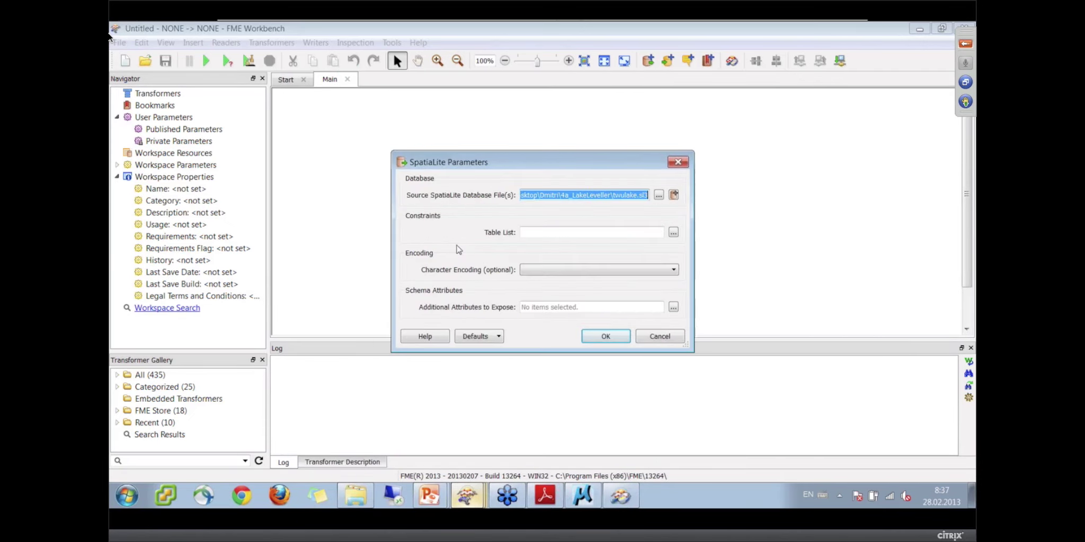
left_click(674, 237)
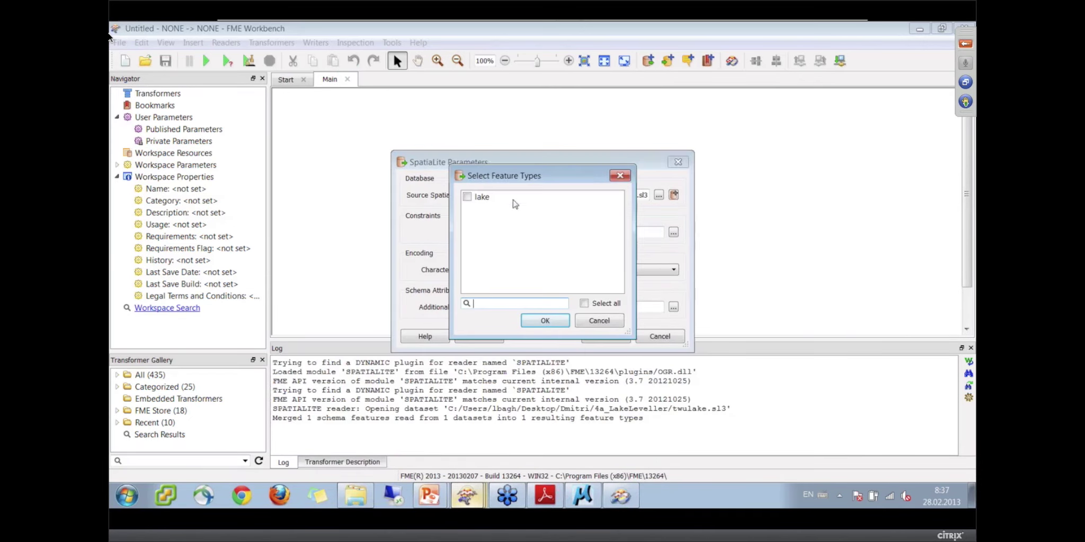
left_click(541, 321)
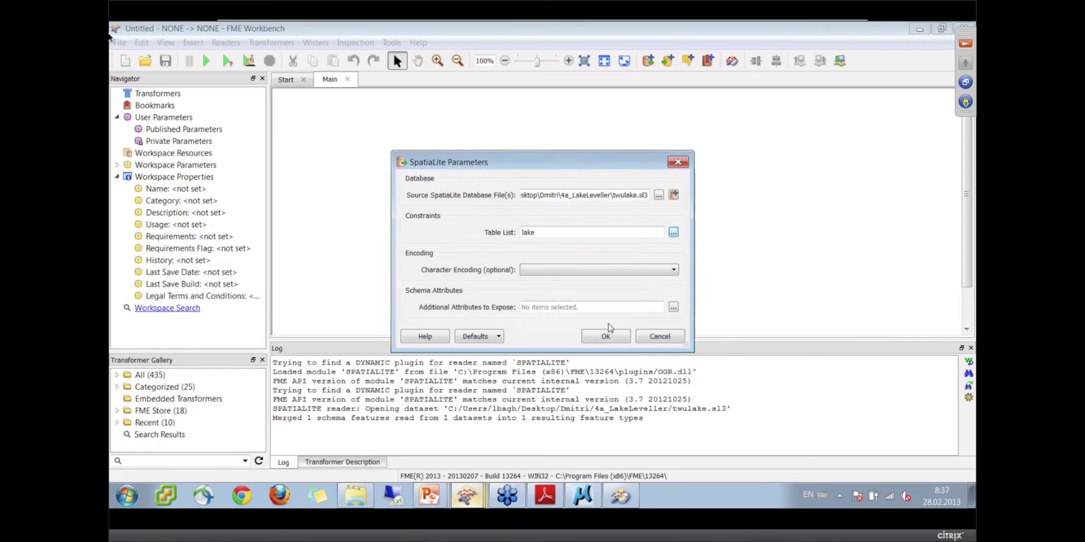
left_click(604, 337)
left_click(582, 313)
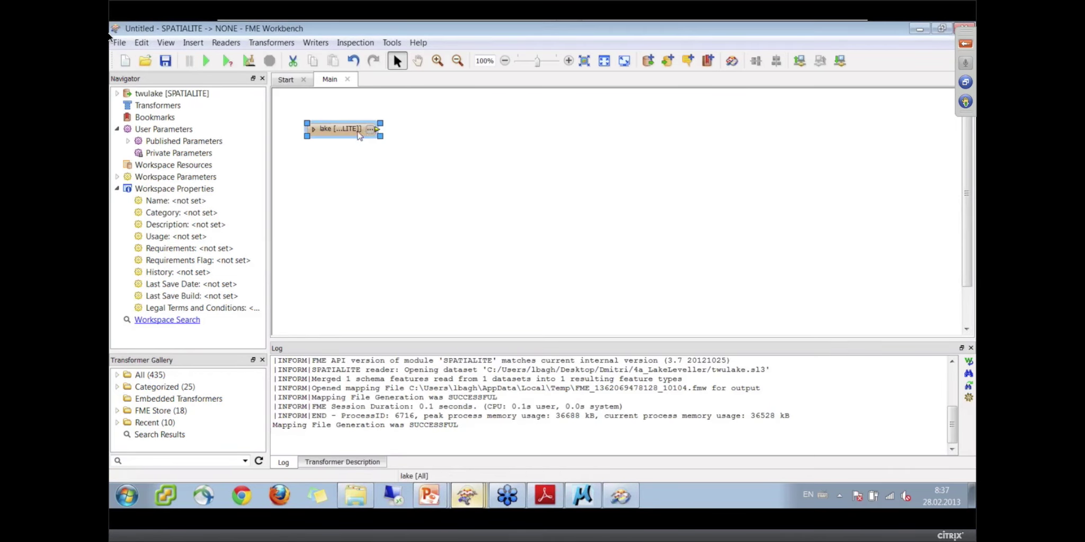
Start adding a second reader and set its format to ASTM E57
left_click(227, 45)
left_click(236, 54)
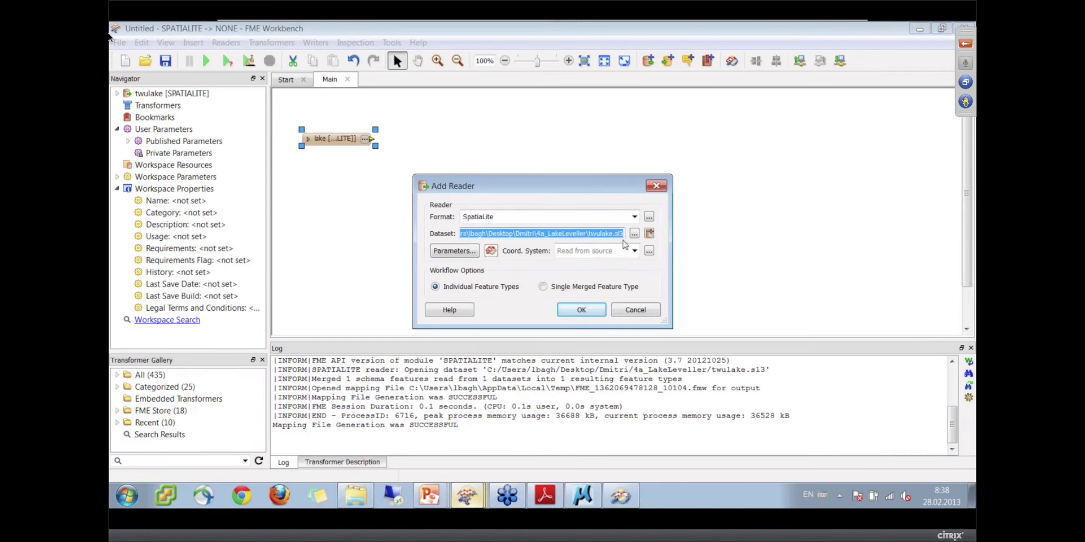
left_click(634, 233)
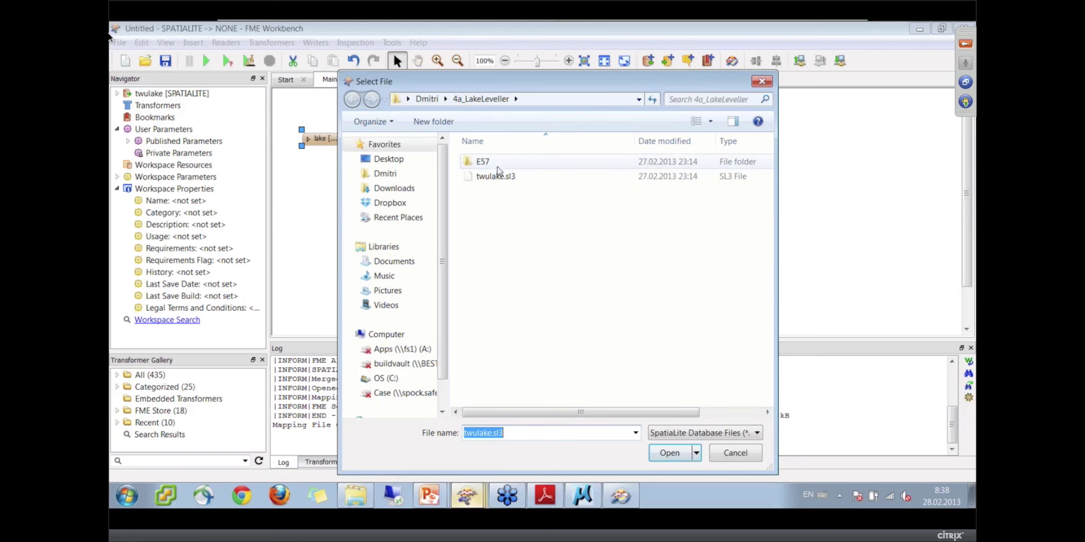
double_click(479, 163)
left_click(721, 456)
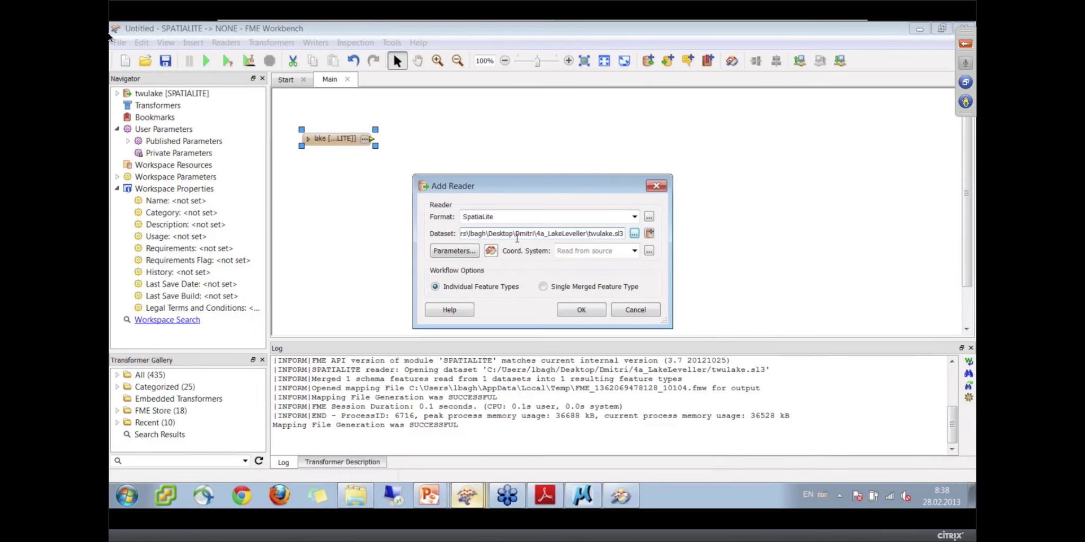
double_click(513, 219)
type("e57")
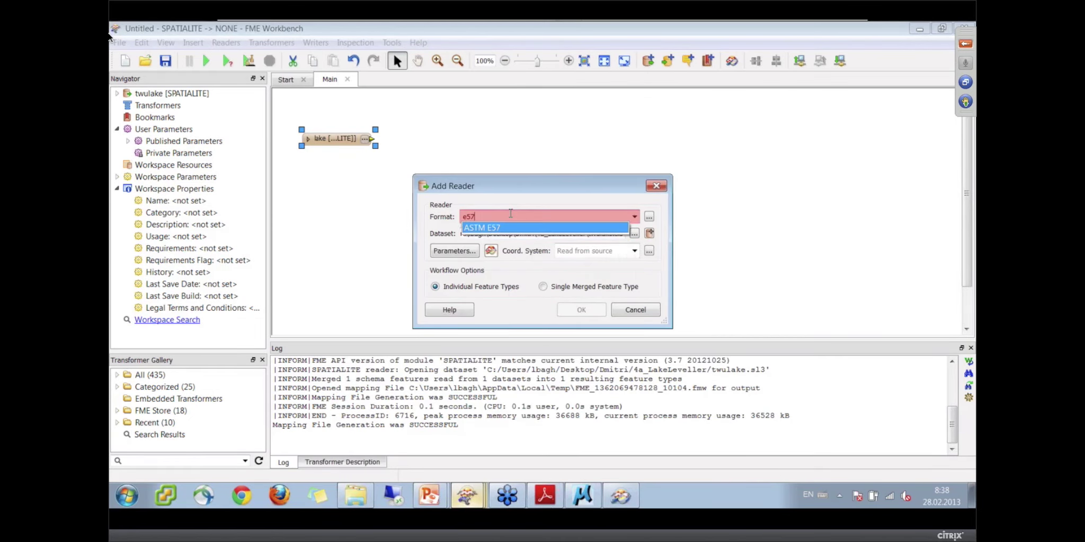
left_click(516, 229)
Add 528000_5442583.e57 and 529000_5442583.e57 as the reader's source, placing the point cloud feature type below lake
left_click(634, 234)
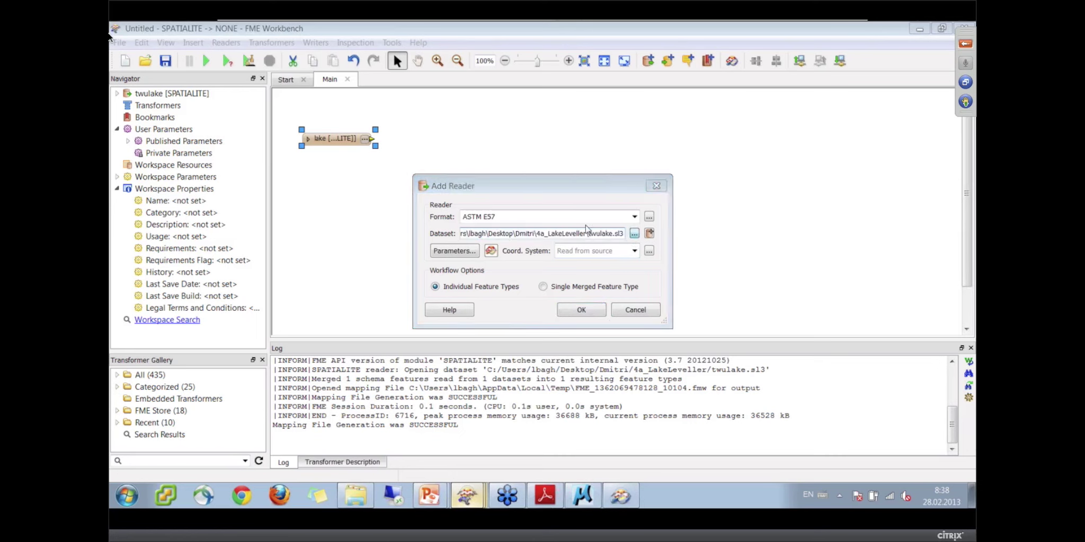
double_click(498, 162)
left_click_drag(580, 213, 535, 166)
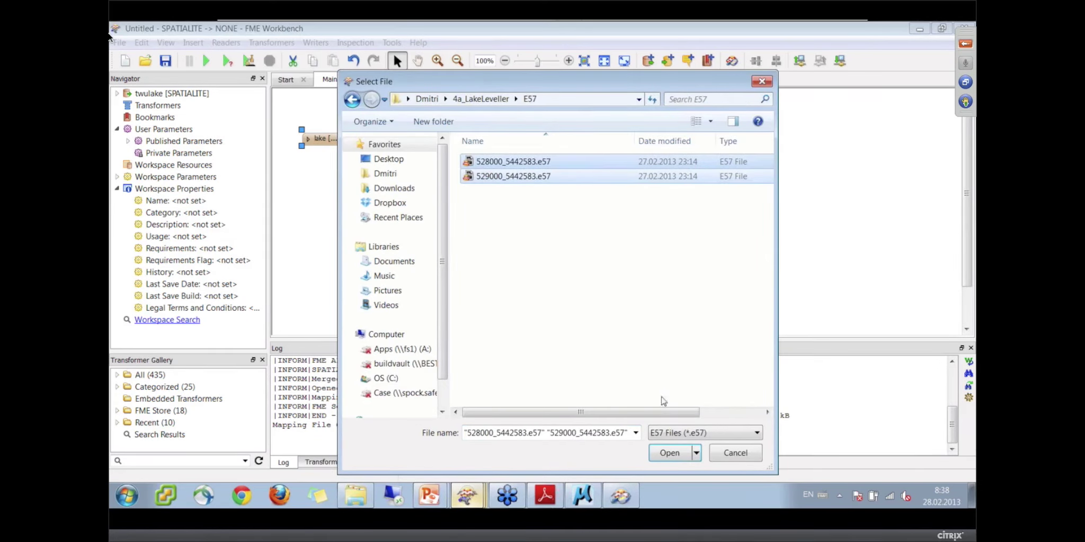
left_click(672, 456)
left_click(580, 308)
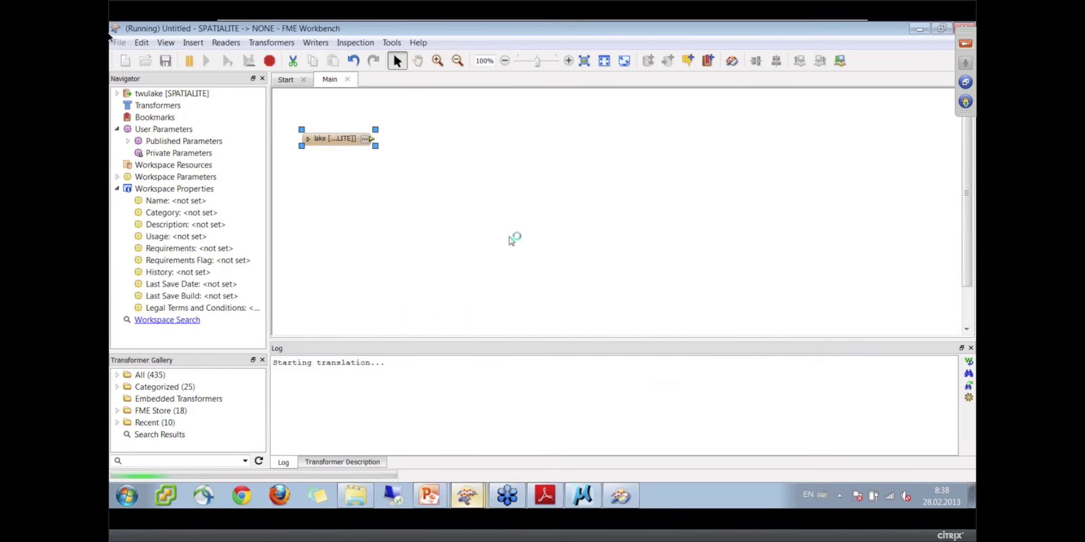
left_click_drag(347, 127, 343, 202)
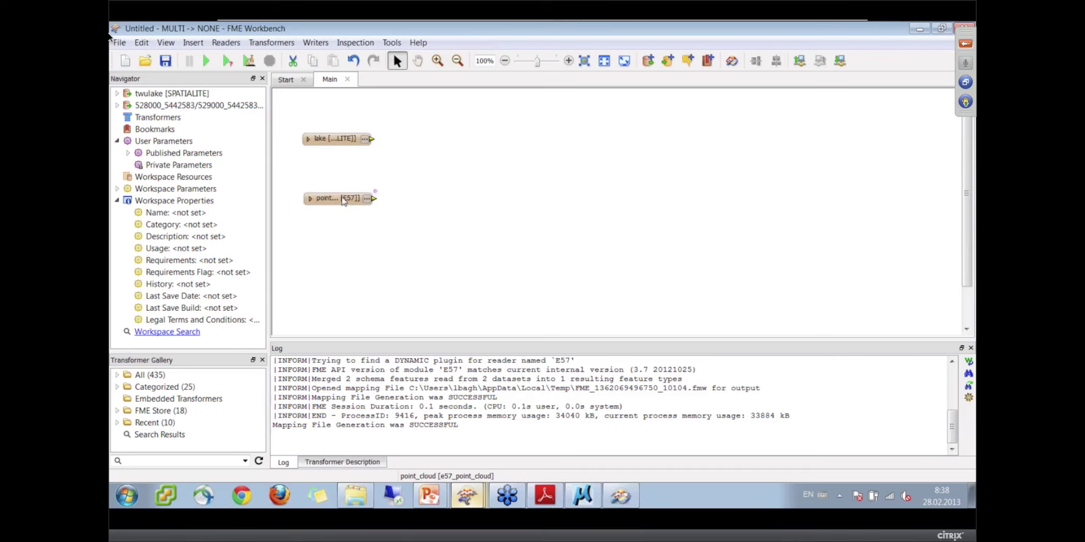
Try to inspect the lake feature type directly in the Data Inspector, and close the inspector
right_click(343, 142)
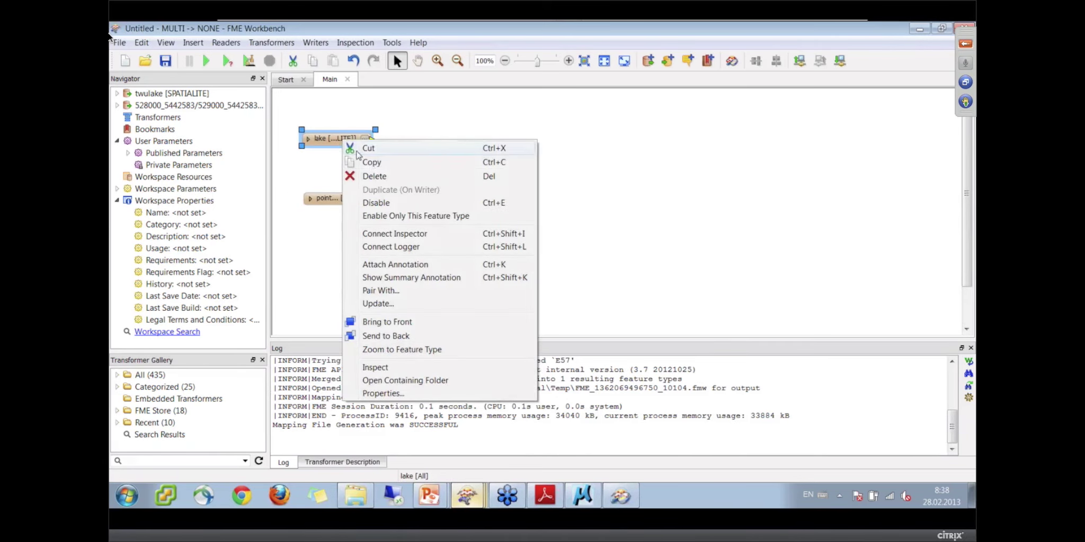
left_click(397, 367)
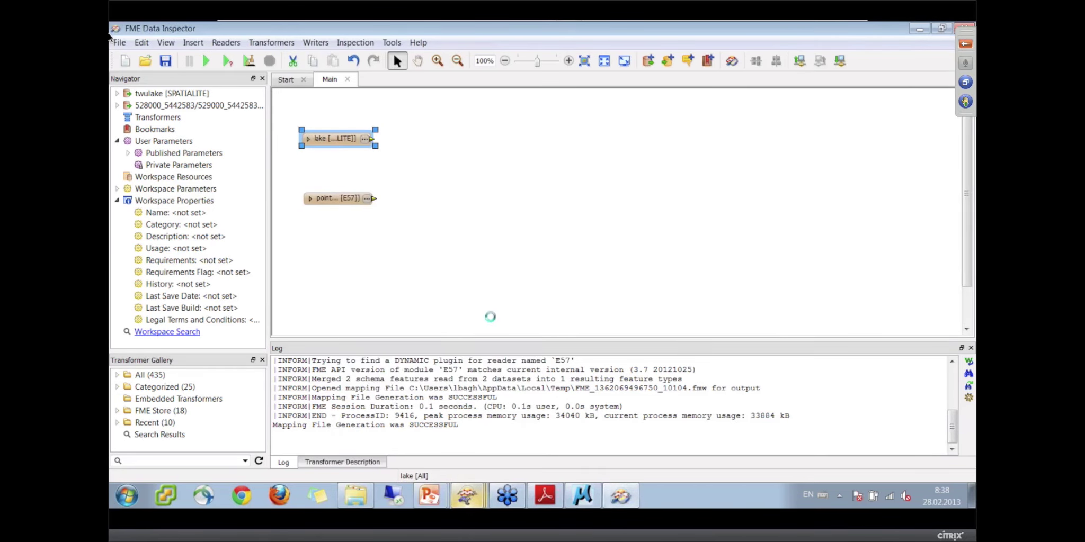
left_click(580, 291)
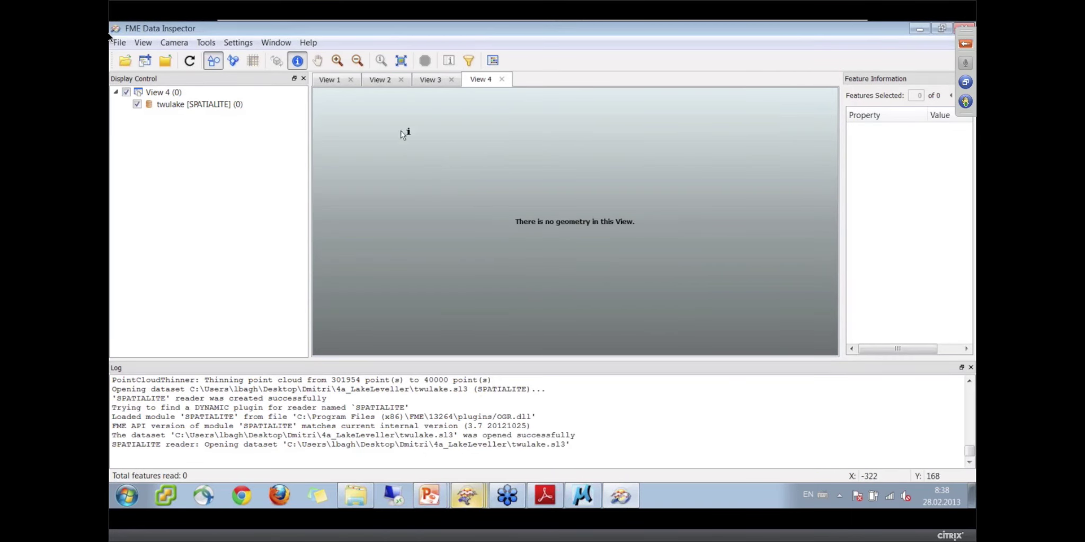
left_click(502, 79)
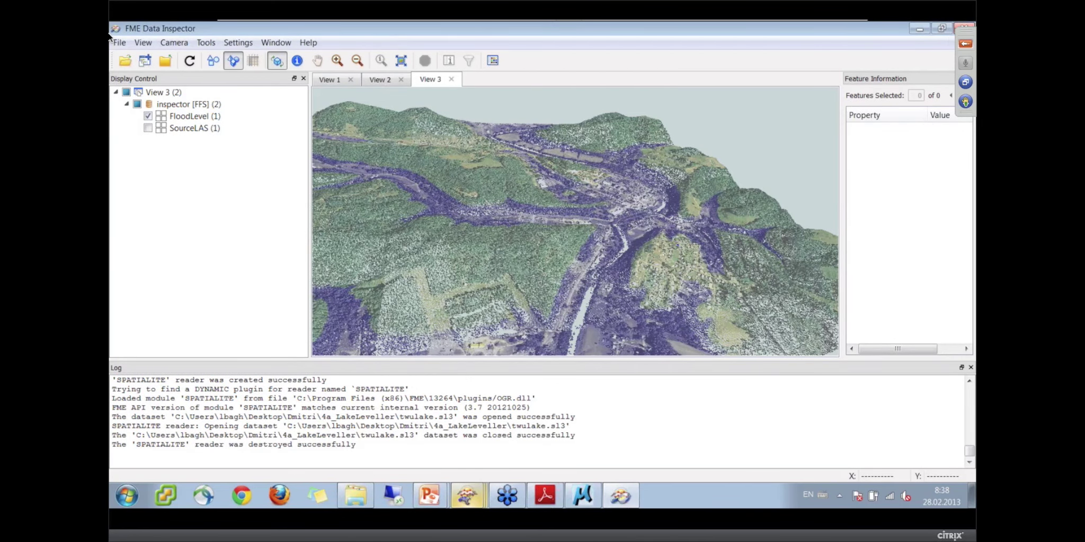
key("alt+F4")
Connect an Inspector to the lake feature type and run the workspace
left_click(328, 139)
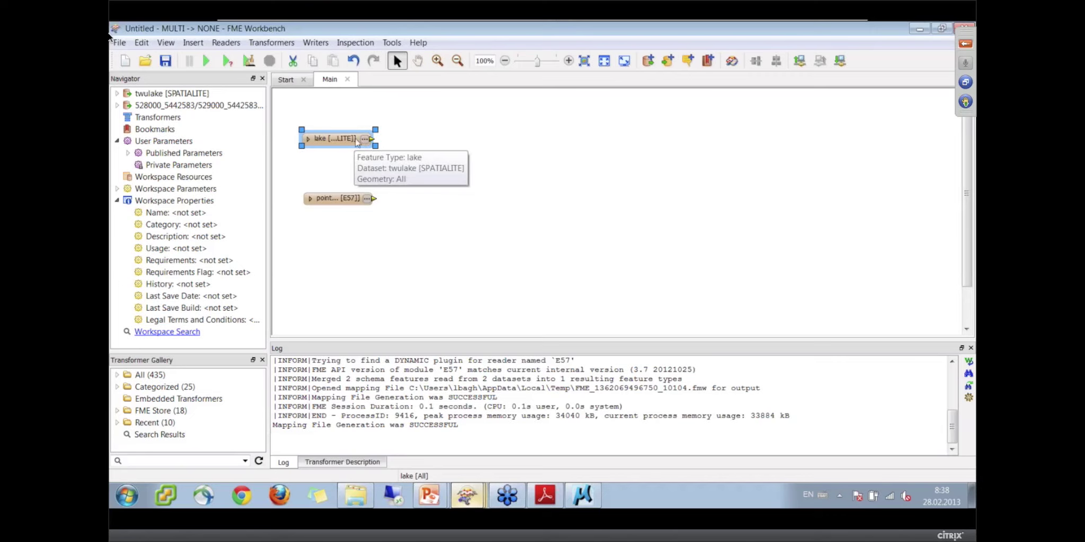
right_click(358, 140)
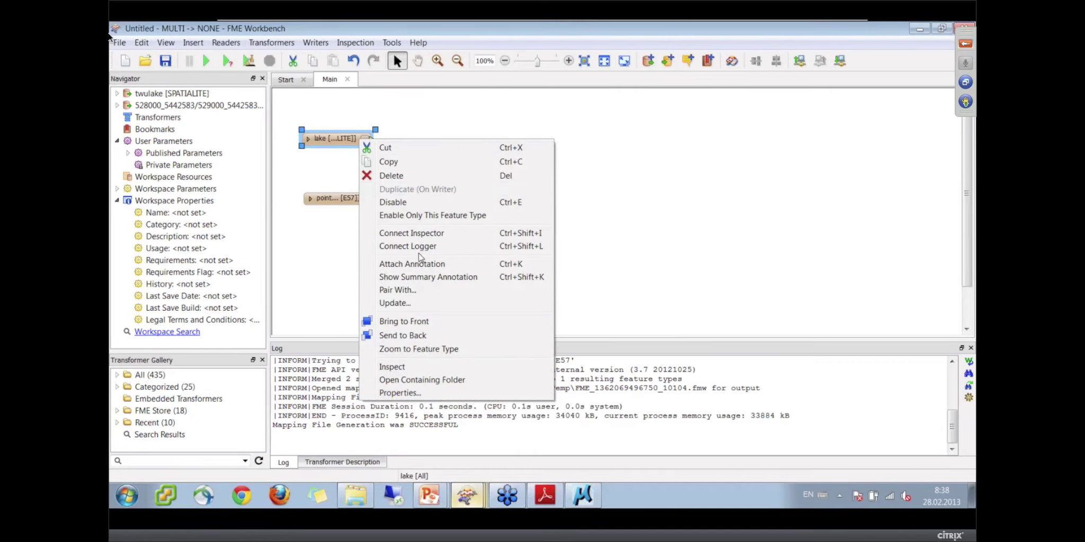
left_click(423, 235)
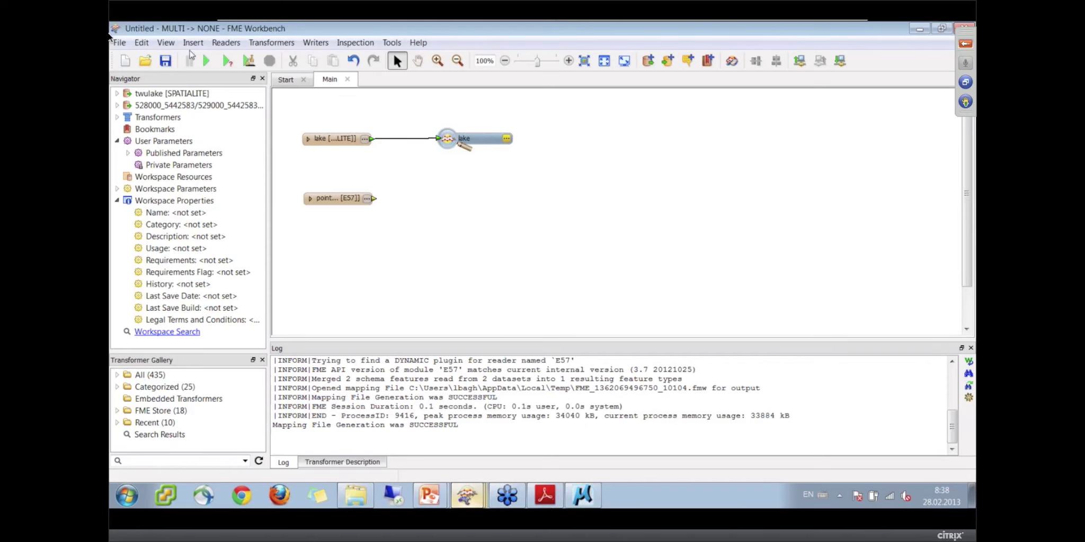
left_click(207, 62)
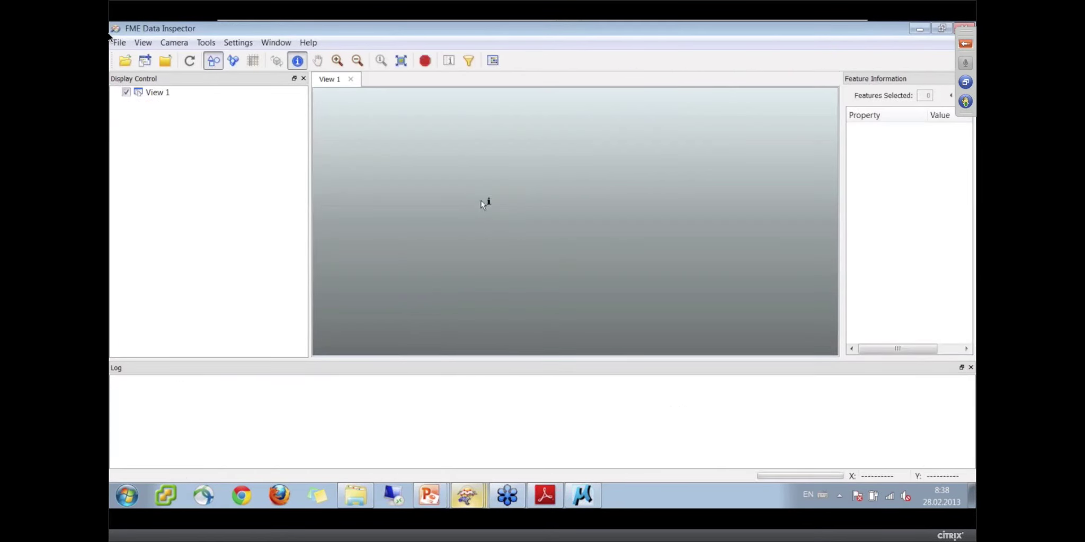
Examine the lake polygon's elevation attribute in the widened feature information, and return to FME Workbench
left_click(515, 223)
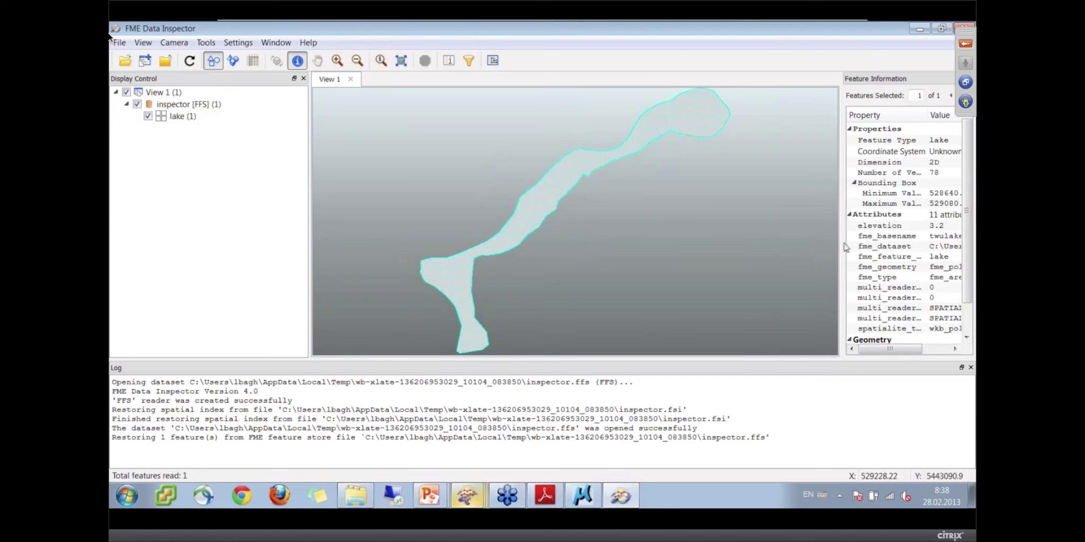
left_click(935, 227)
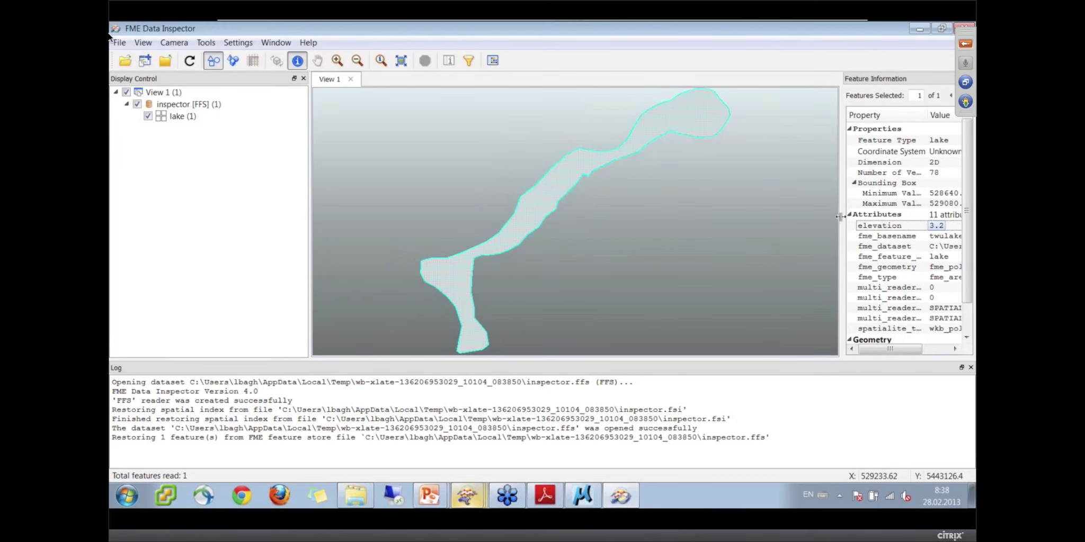
left_click_drag(841, 217, 732, 217)
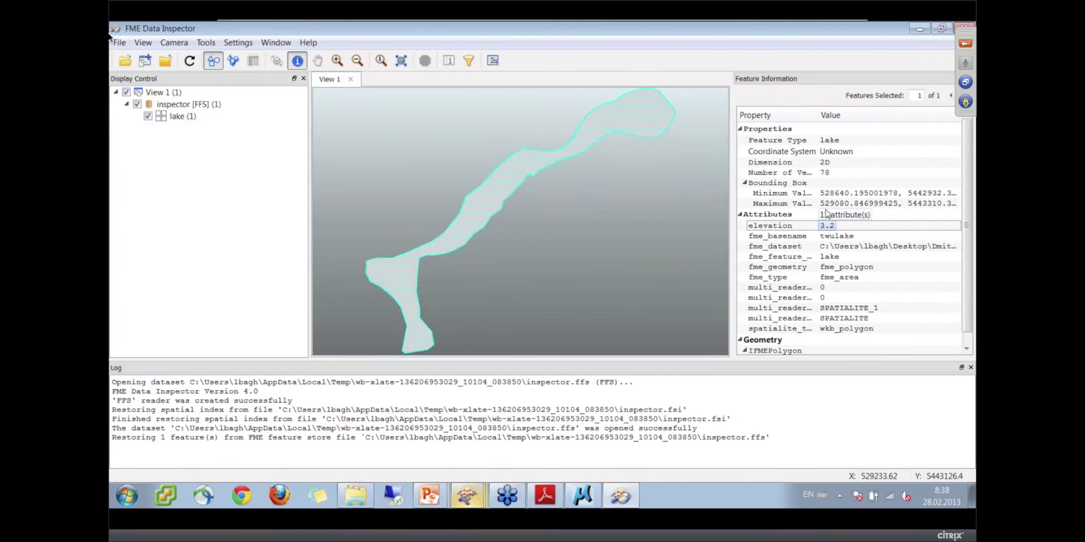
left_click(919, 30)
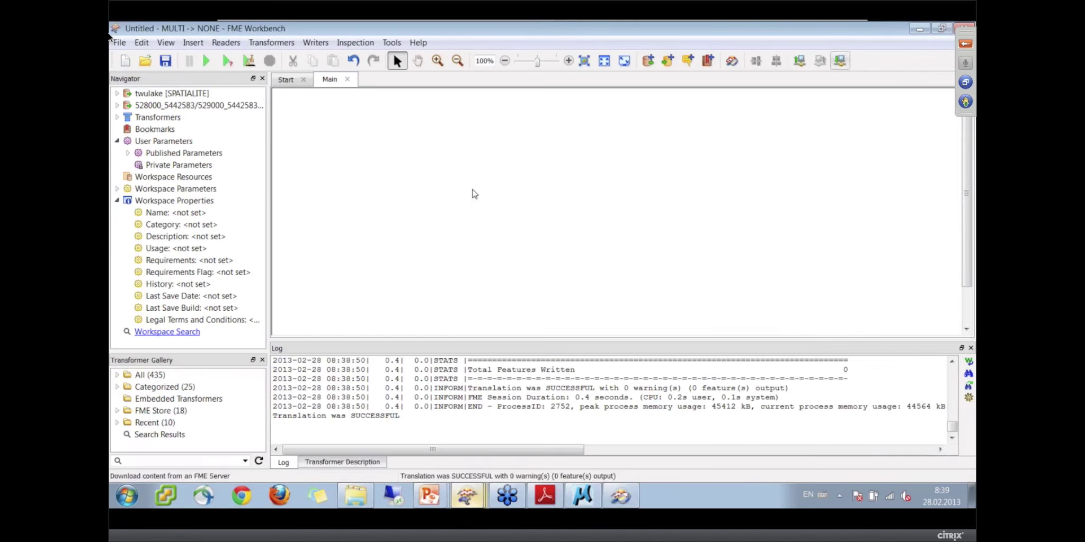
Add a Clipper transformer, feeding the point cloud into its CLIPPEE port and the lake polygon into its CLIPPER port
left_click(335, 201)
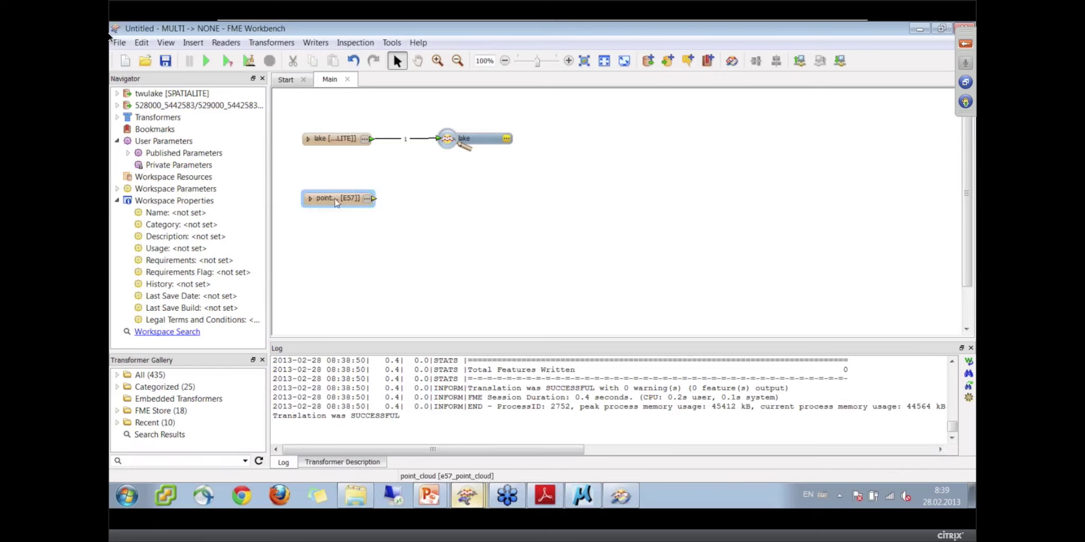
left_click_drag(345, 201, 343, 211)
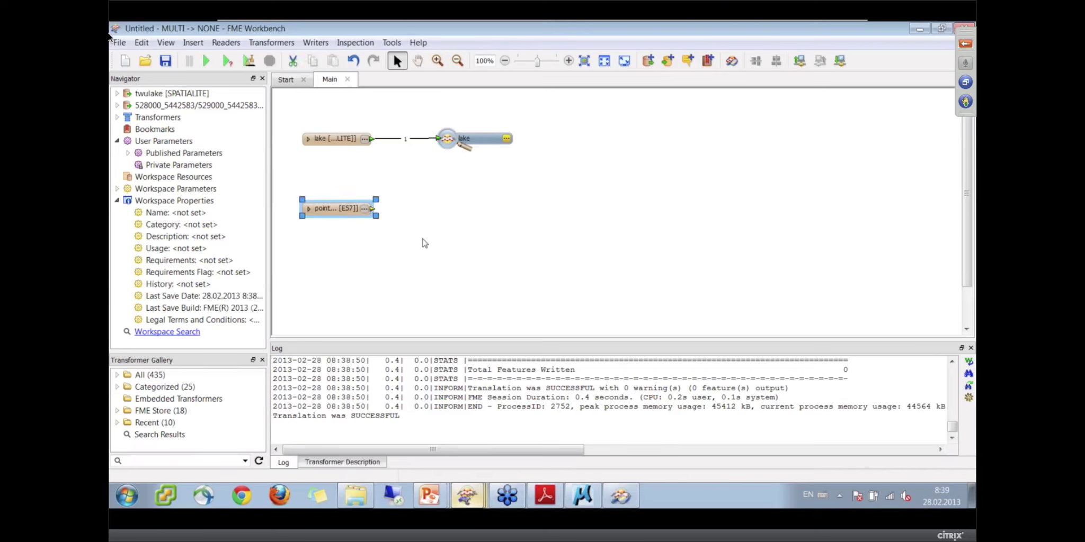
type("clipp")
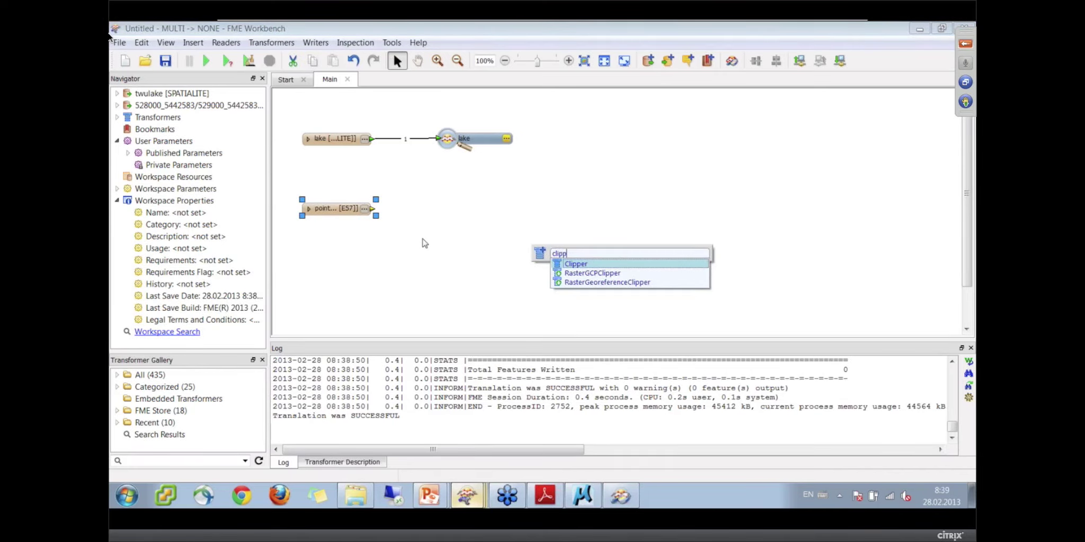
key("Return")
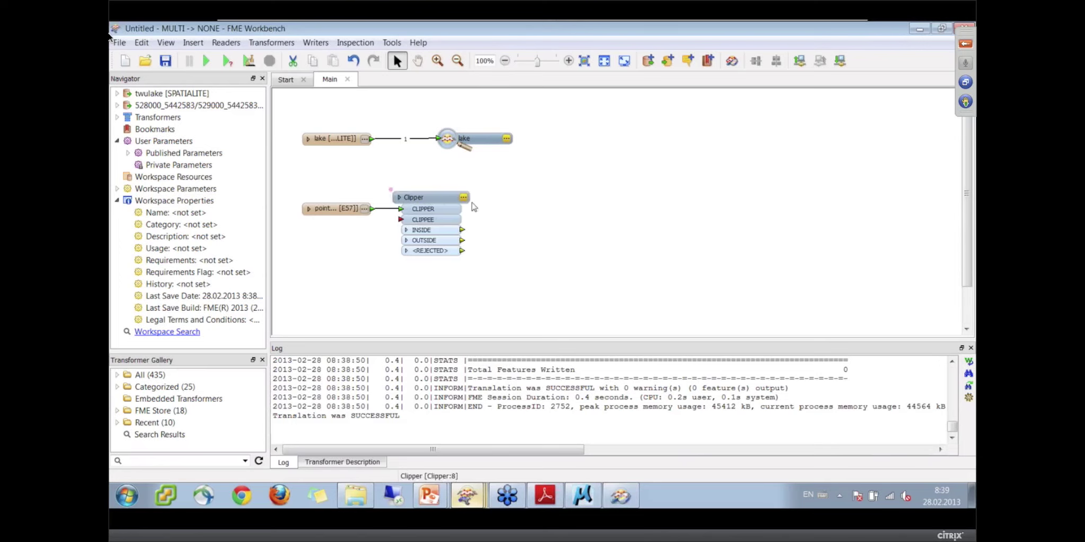
left_click(483, 212)
left_click_drag(485, 212, 491, 221)
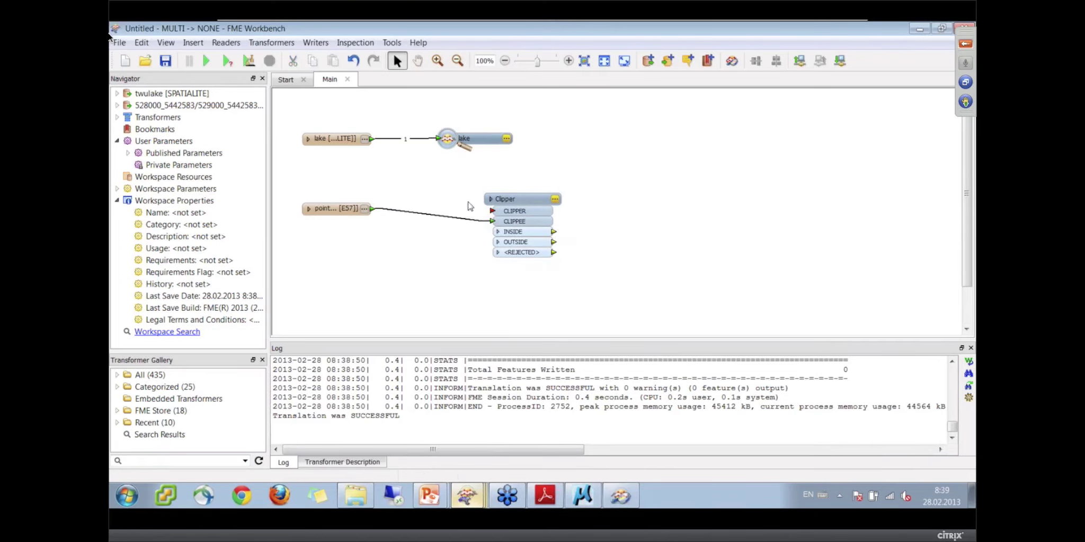
left_click_drag(370, 138, 491, 211)
left_click_drag(544, 254, 501, 229)
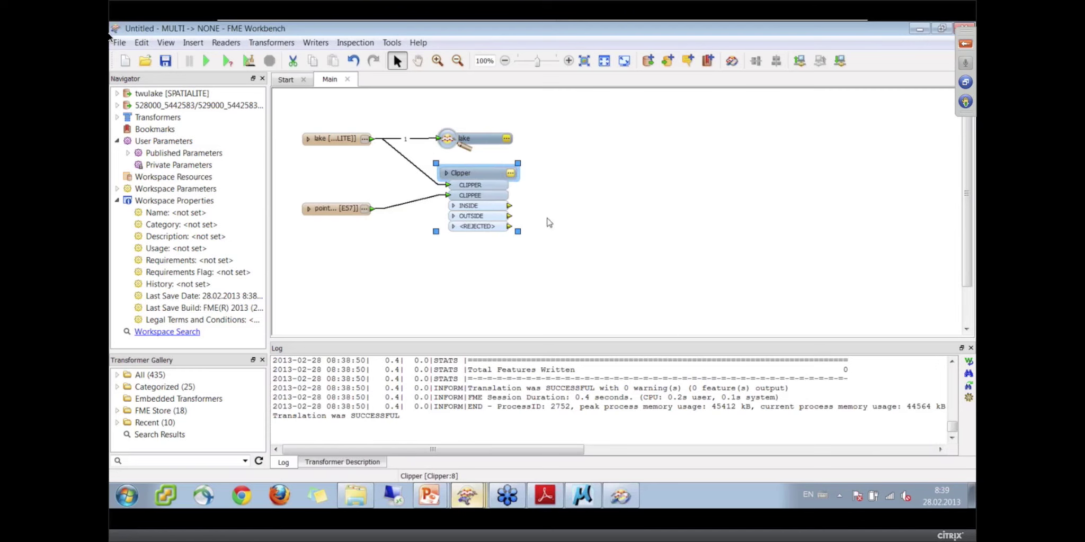
Set the Clipper's Merge Attributes parameter to Yes
double_click(461, 172)
left_click(530, 233)
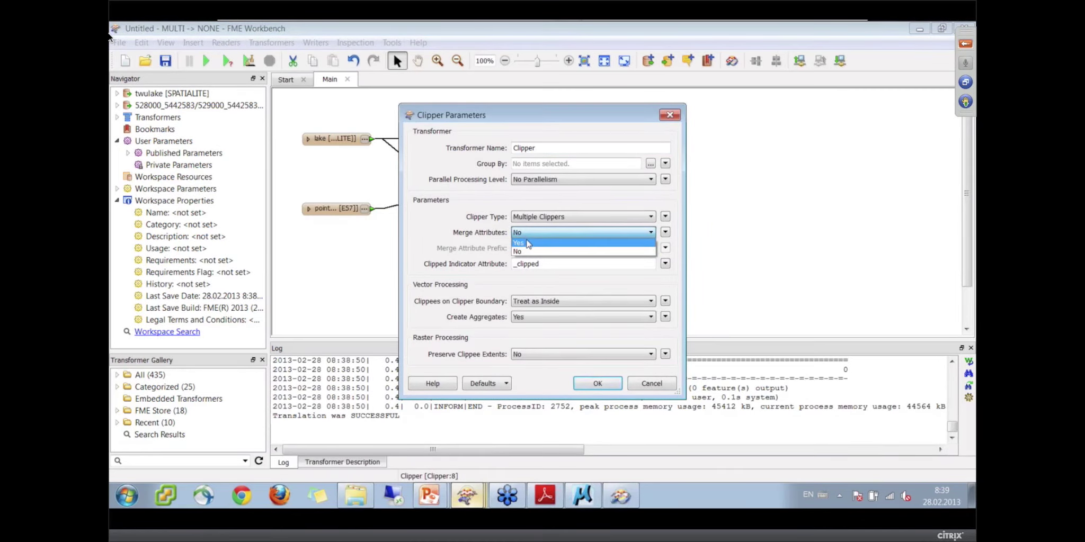
left_click(528, 244)
left_click(591, 381)
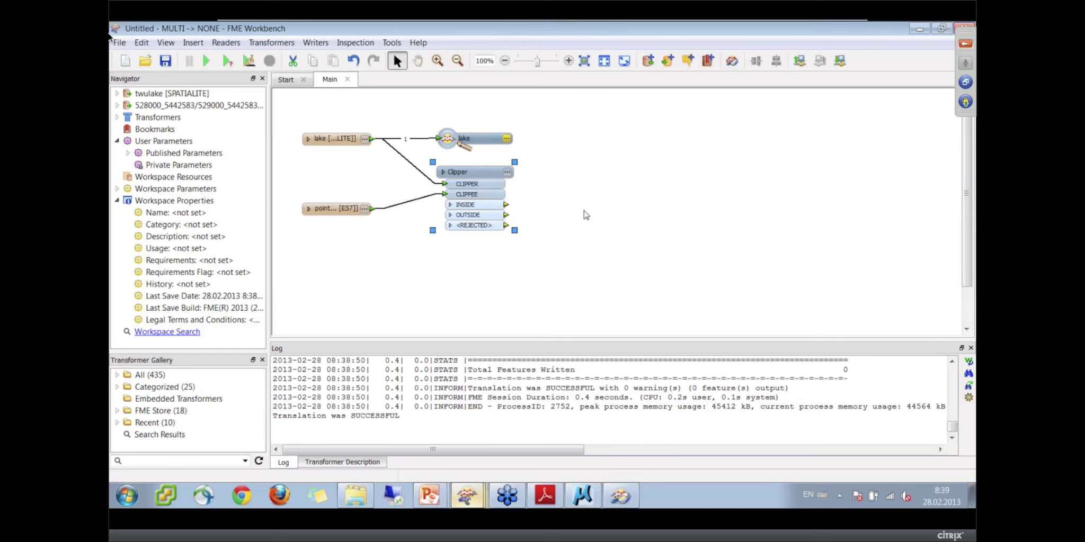
left_click(586, 214)
Connect Inspectors to the Clipper's INSIDE and OUTSIDE ports, placing one above and the other below the Clipper
right_click(480, 205)
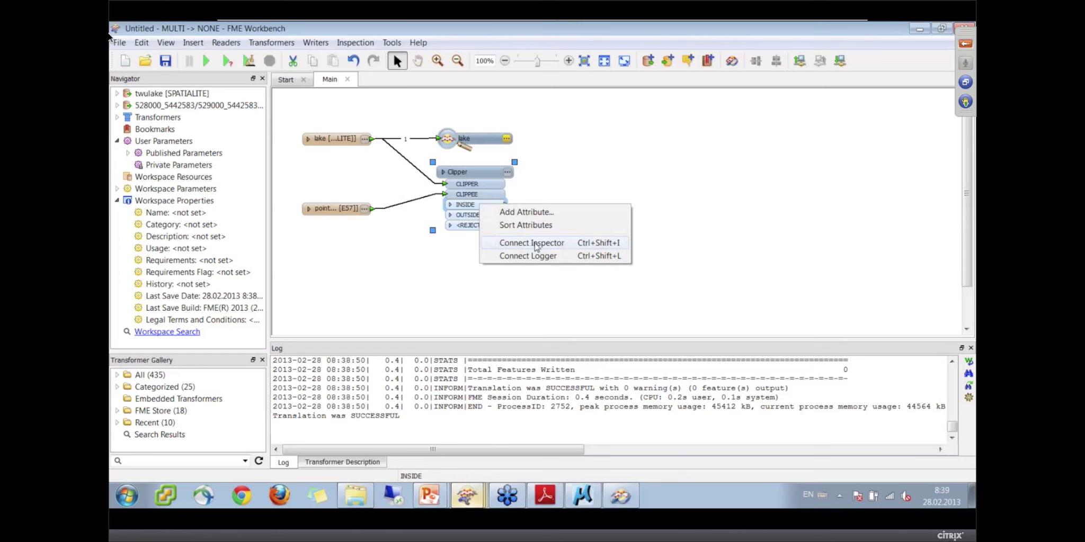
left_click(535, 244)
right_click(494, 213)
left_click(581, 249)
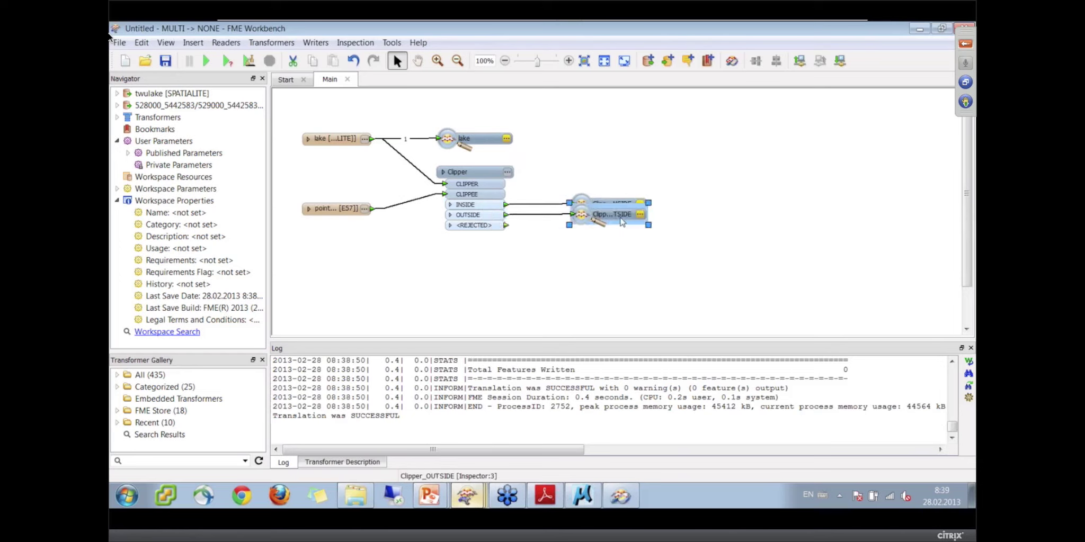
left_click_drag(621, 221, 617, 248)
left_click_drag(608, 207, 597, 141)
left_click_drag(600, 242, 601, 287)
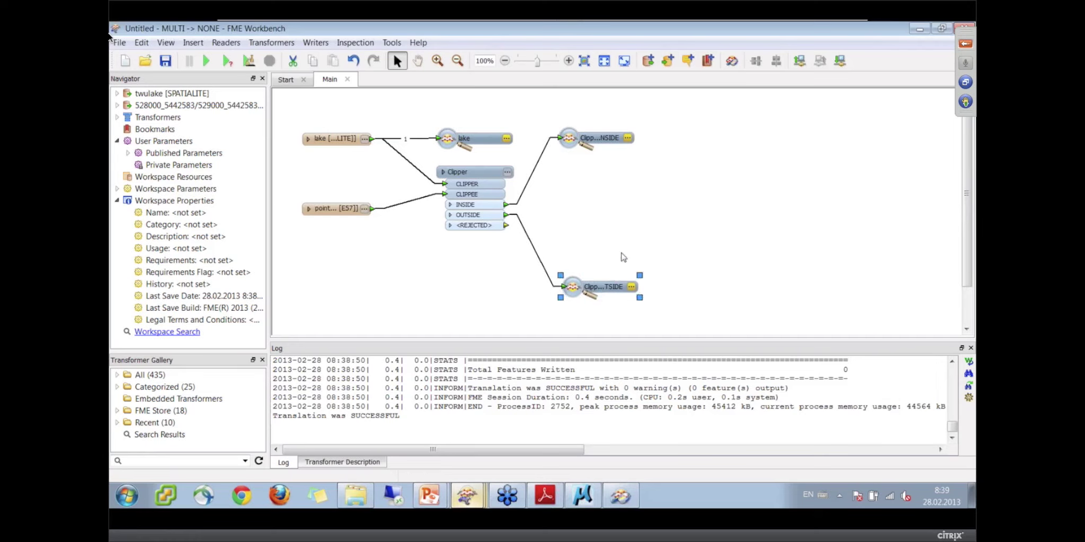
Add a PointCloudExpressionEvaluator between the two Clipper Inspectors and feed it from the Clipper's INSIDE port
left_click(620, 234)
type("pce")
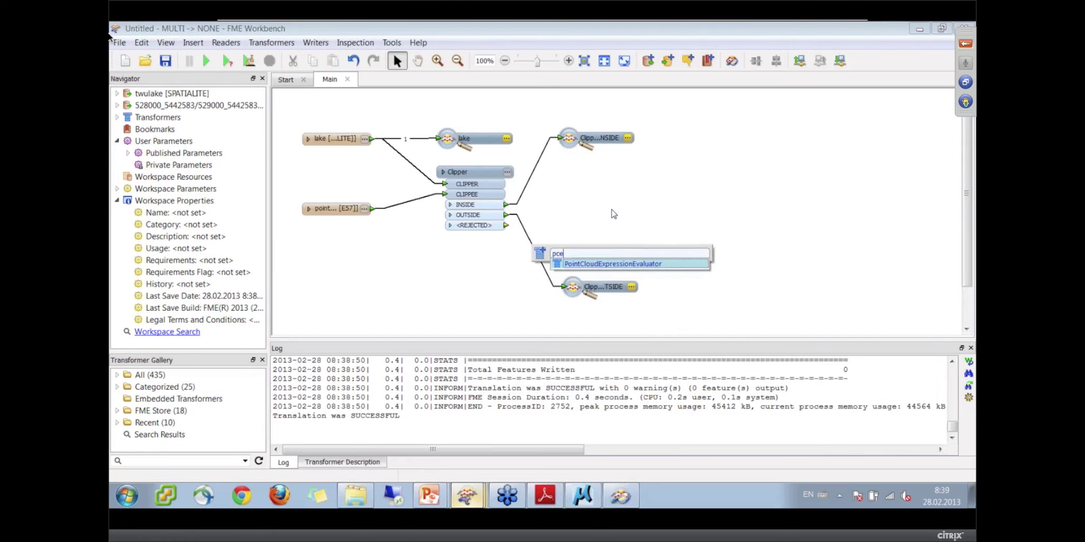
key("Return")
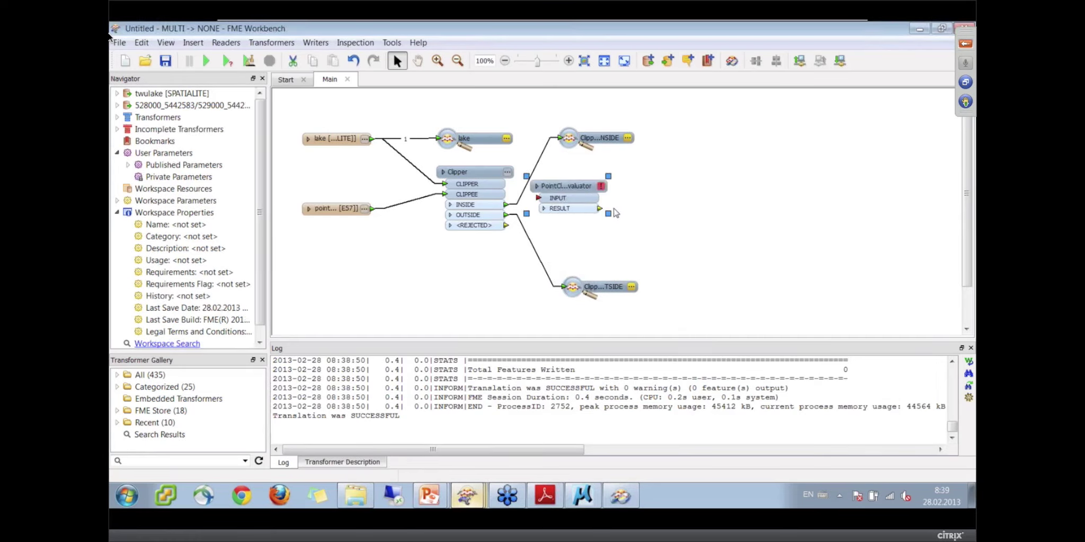
left_click_drag(506, 205, 583, 213)
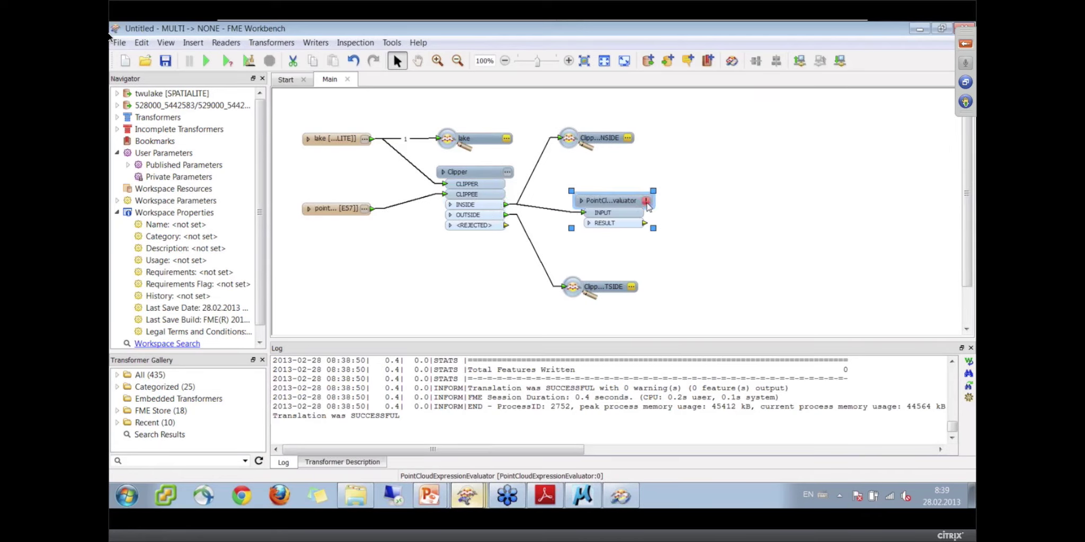
left_click(646, 201)
left_click(502, 238)
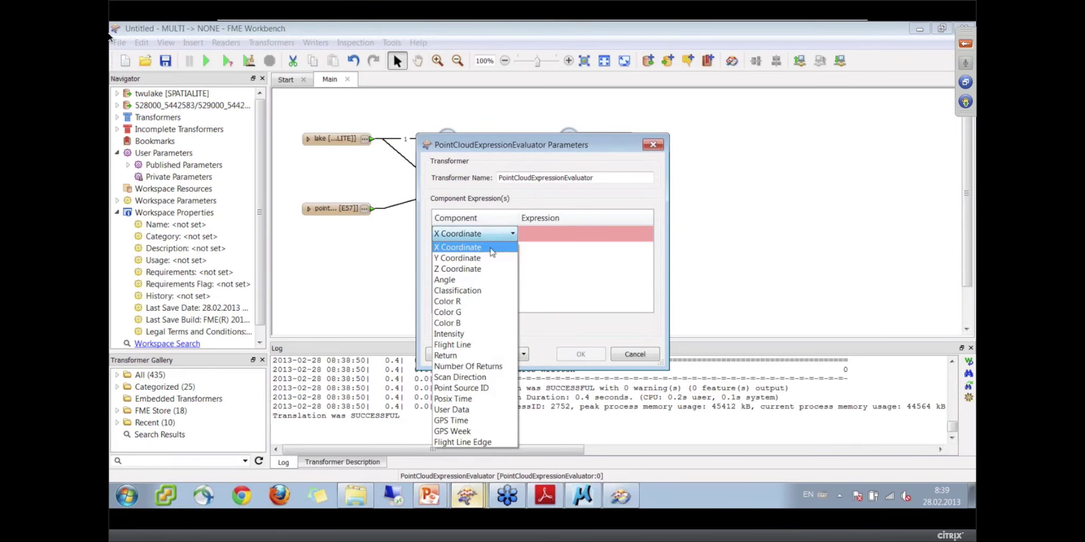
left_click(471, 269)
left_click(579, 233)
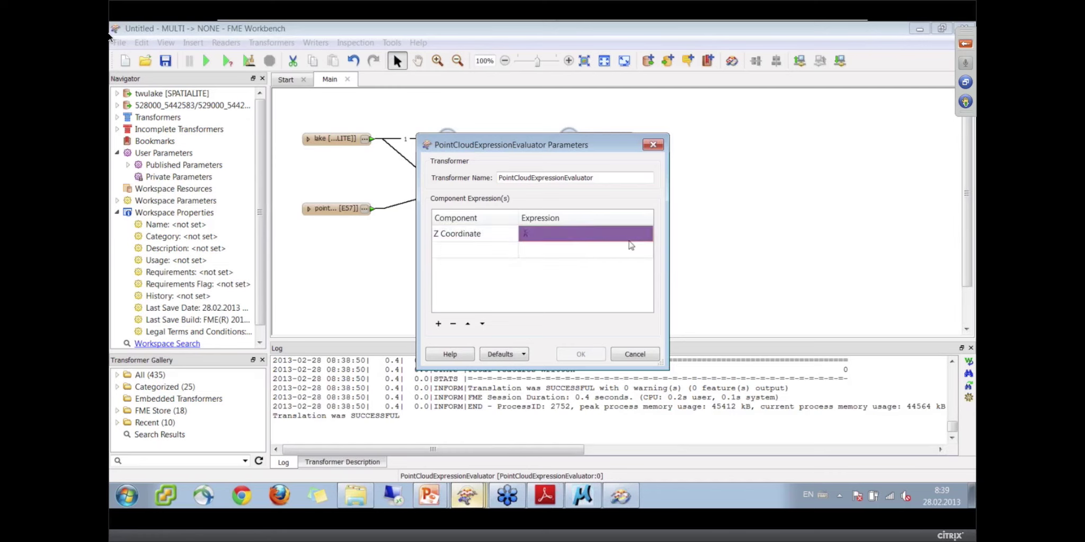
left_click(637, 236)
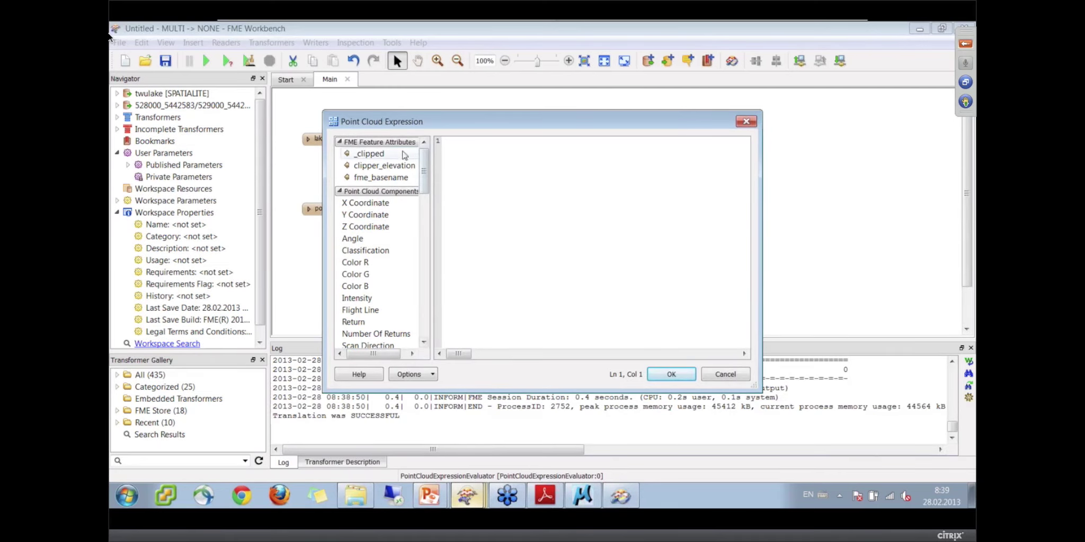
double_click(393, 166)
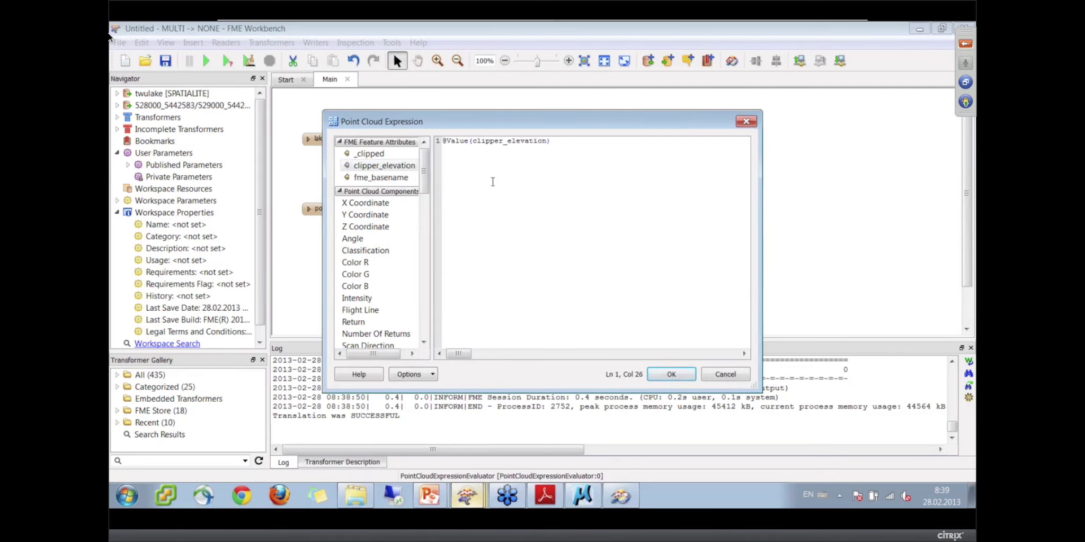
left_click(683, 373)
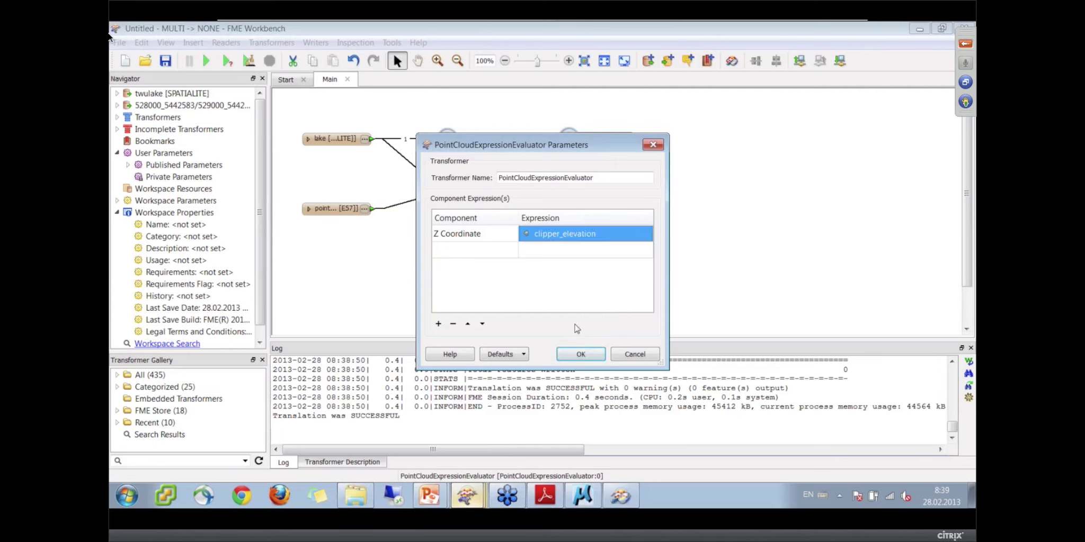
left_click(580, 354)
left_click_drag(622, 211, 615, 196)
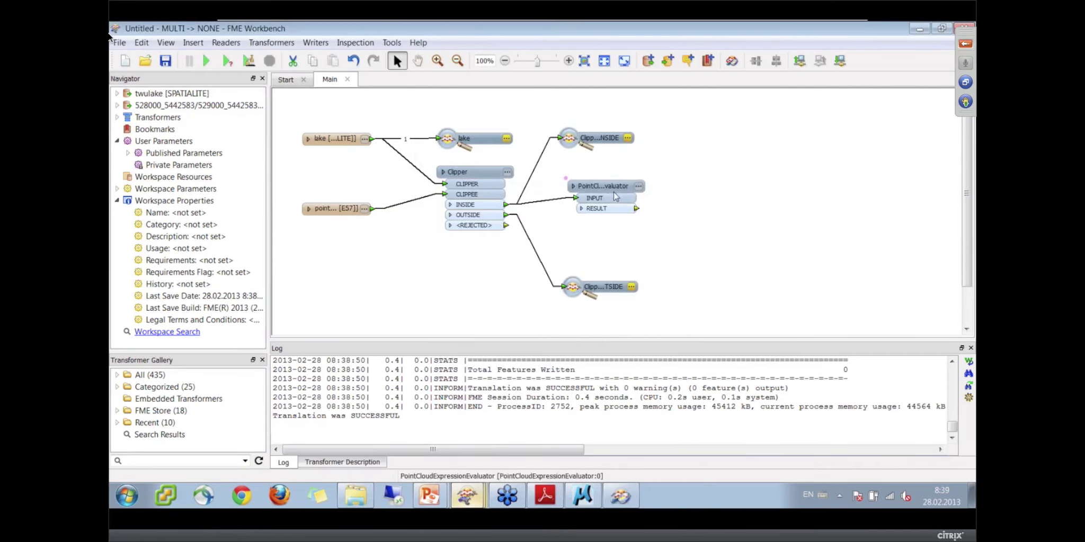
Add a PointCloudCombiner fed by the evaluator's RESULT and the Clipper's OUTSIDE ports, and connect an Inspector to its output
left_click(695, 228)
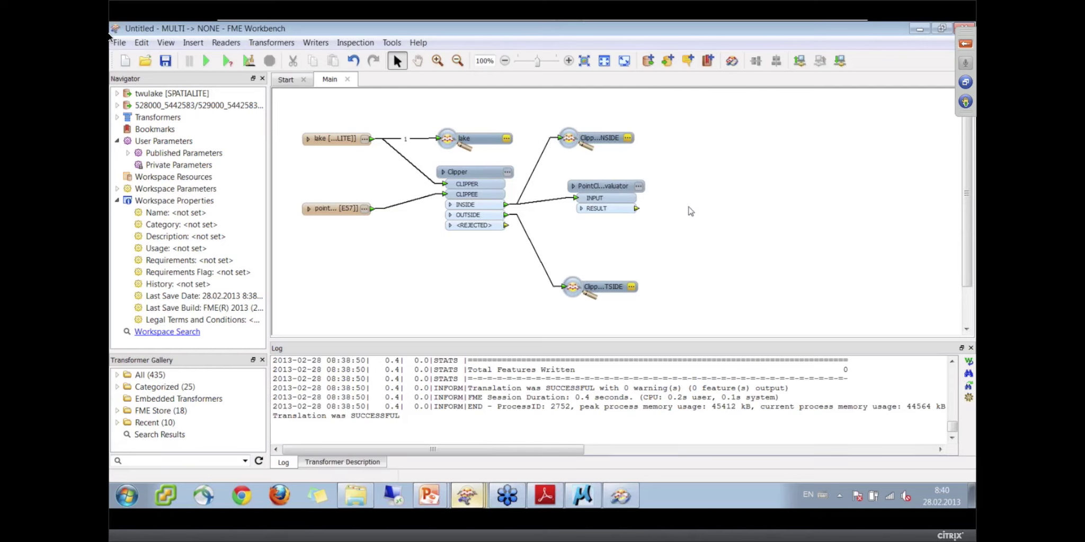
type("pcc")
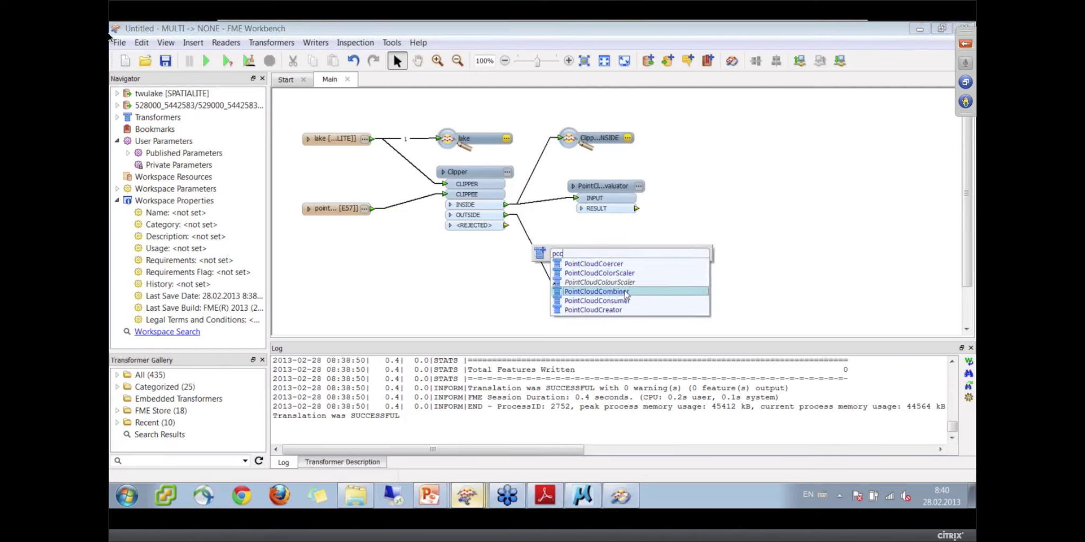
left_click(596, 292)
left_click_drag(637, 208, 719, 199)
left_click_drag(628, 193, 625, 187)
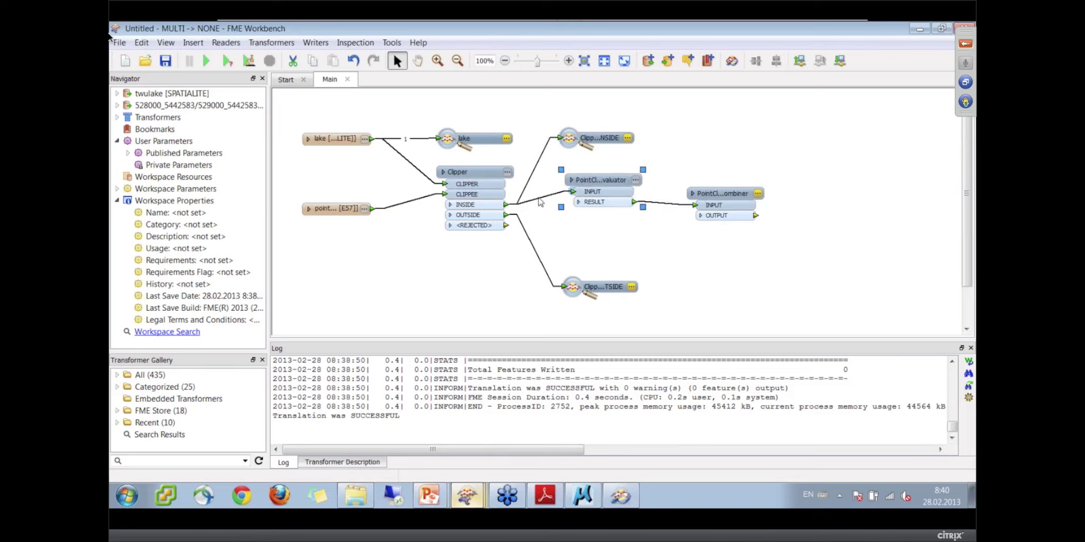
left_click_drag(506, 214, 713, 208)
right_click(728, 234)
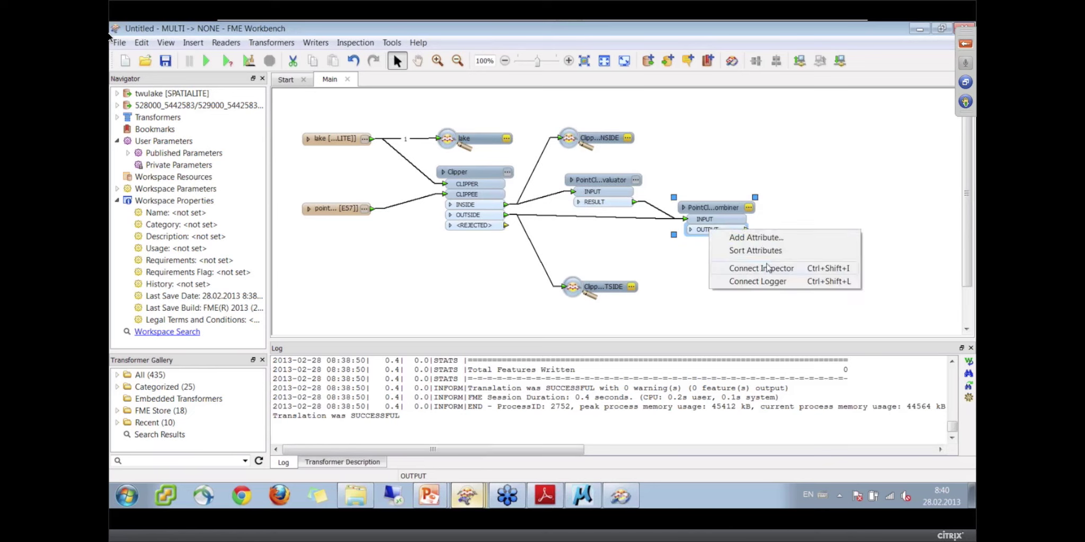
left_click(765, 268)
Insert a PointCloudPropertyExtractor into the connection between the Clipper's INSIDE port and its Inspector, making room for it
left_click_drag(593, 140, 662, 129)
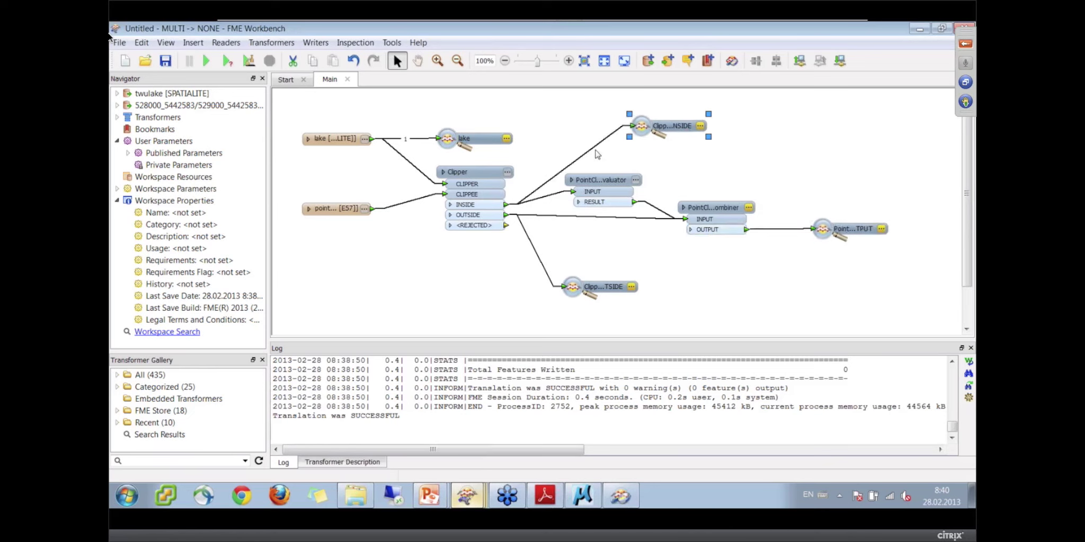
left_click(569, 164)
type("pcp")
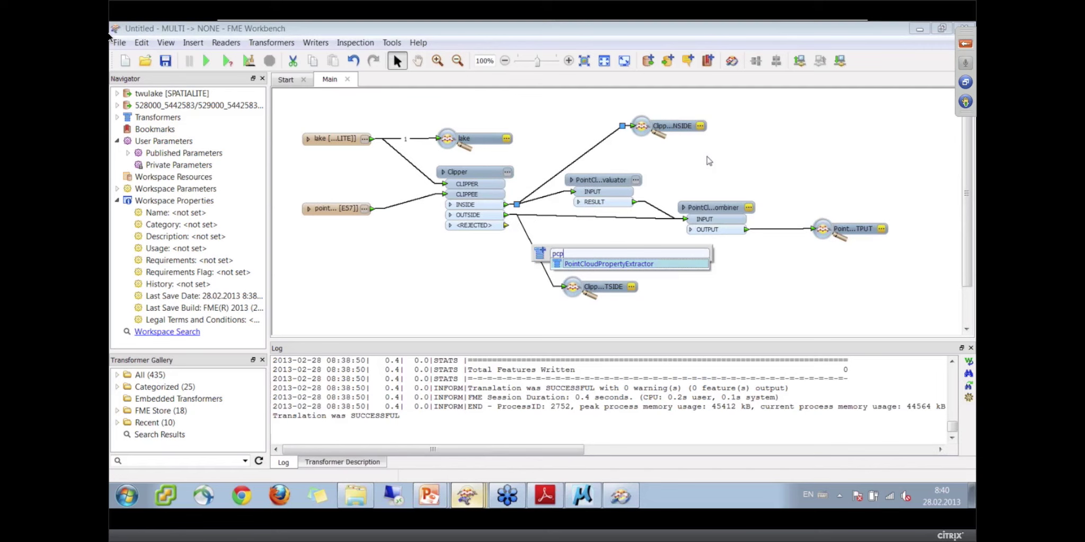
key("Return")
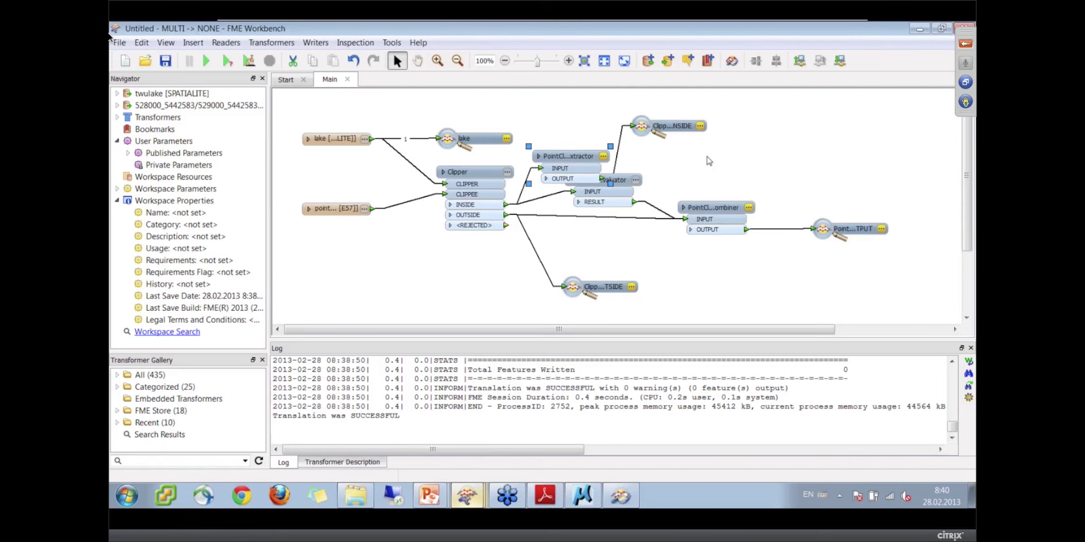
left_click_drag(657, 128, 693, 129)
Set the PointCloudPropertyExtractor's Calculate and Update Extents to Yes, keeping the existence check for all components
double_click(581, 127)
left_click(527, 274)
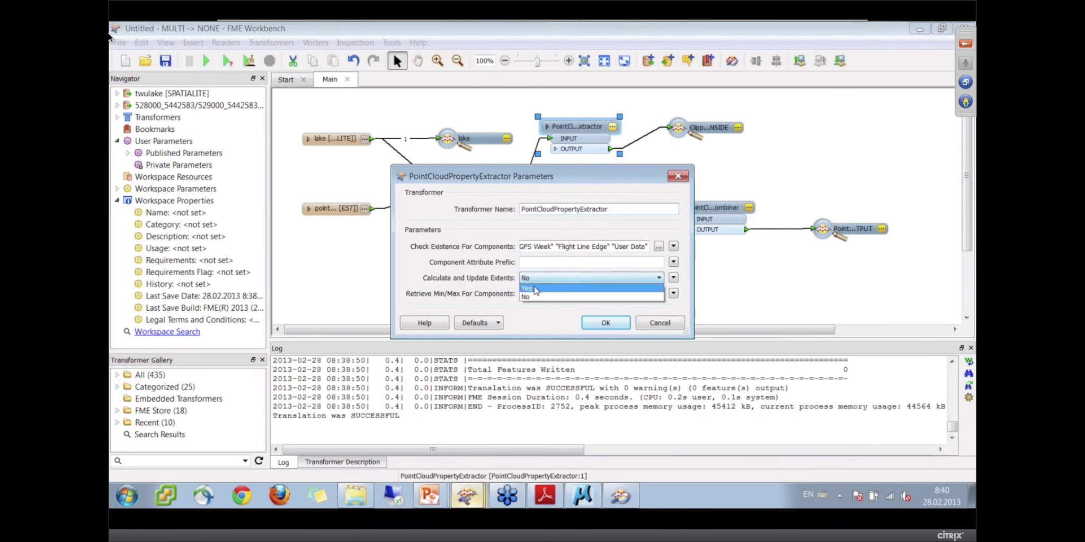
left_click(530, 289)
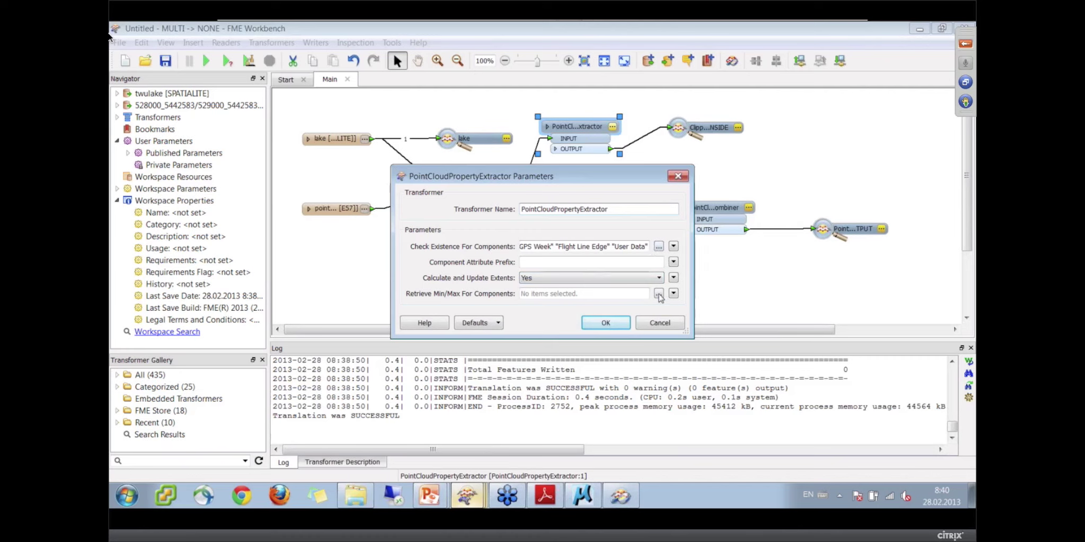
left_click(658, 246)
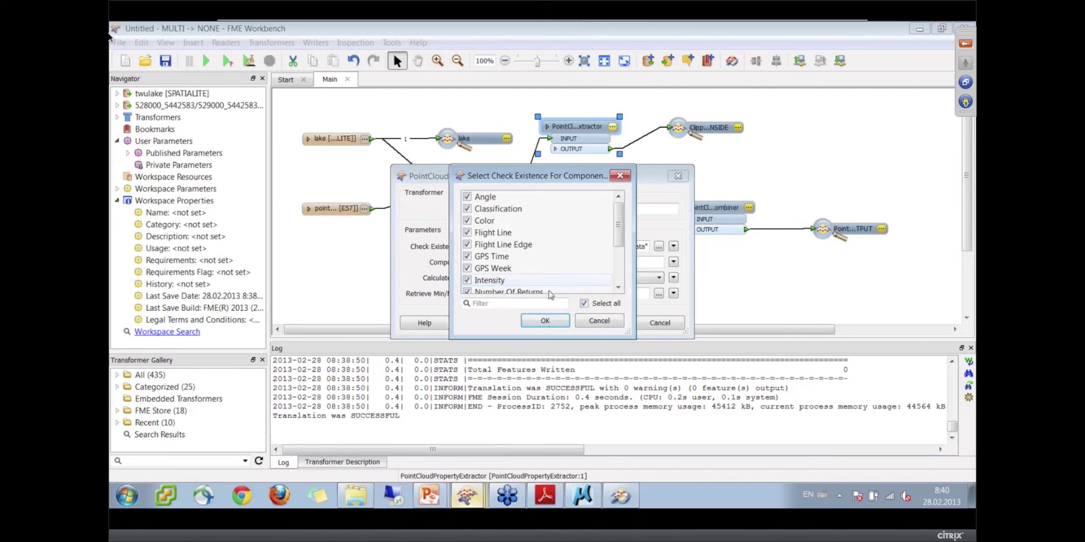
left_click(545, 321)
left_click(609, 323)
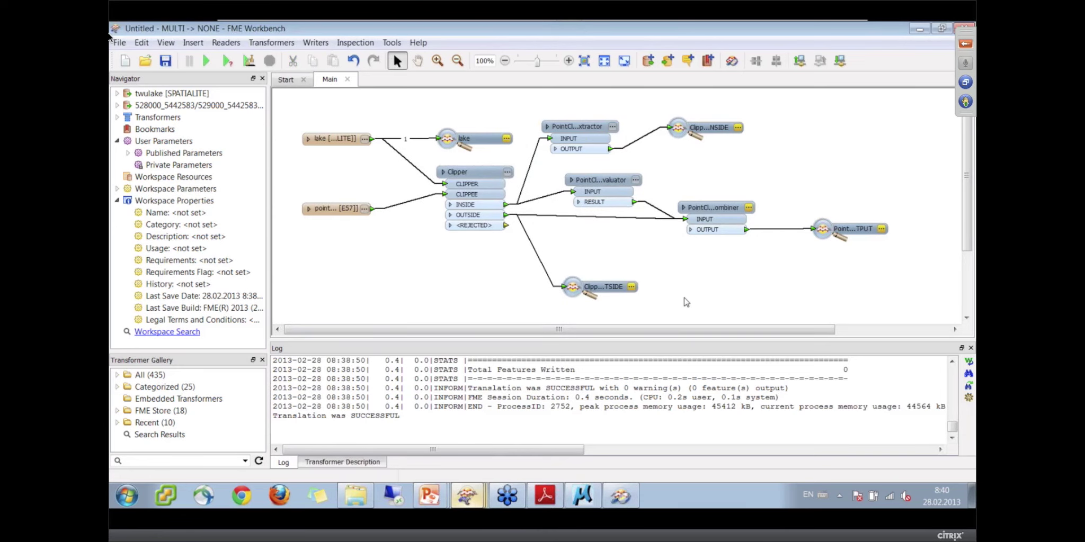
Run the workspace and show only the Clipper_INSIDE features in the Data Inspector
key("F5")
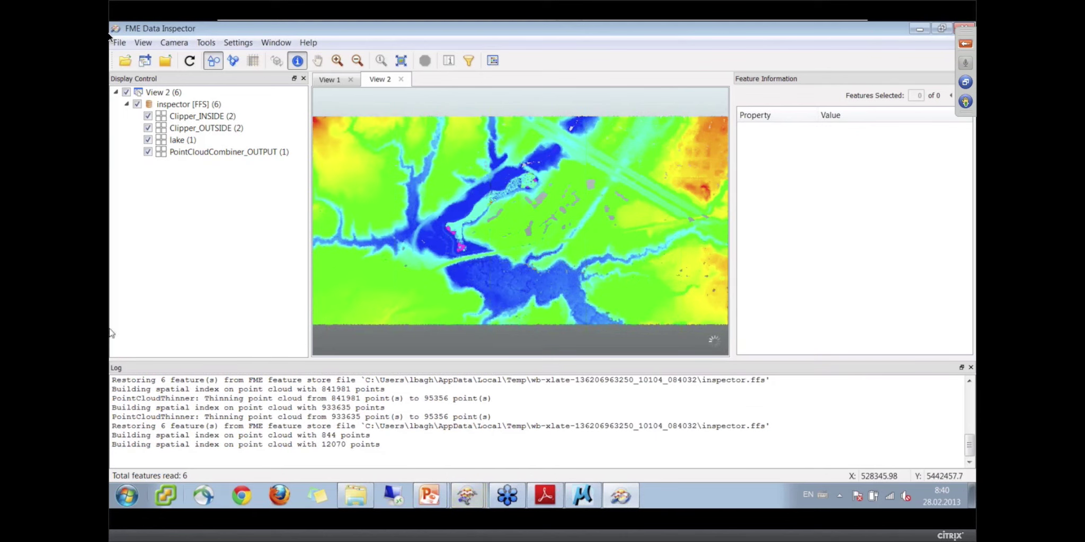
left_click(148, 152)
left_click(148, 140)
left_click(148, 128)
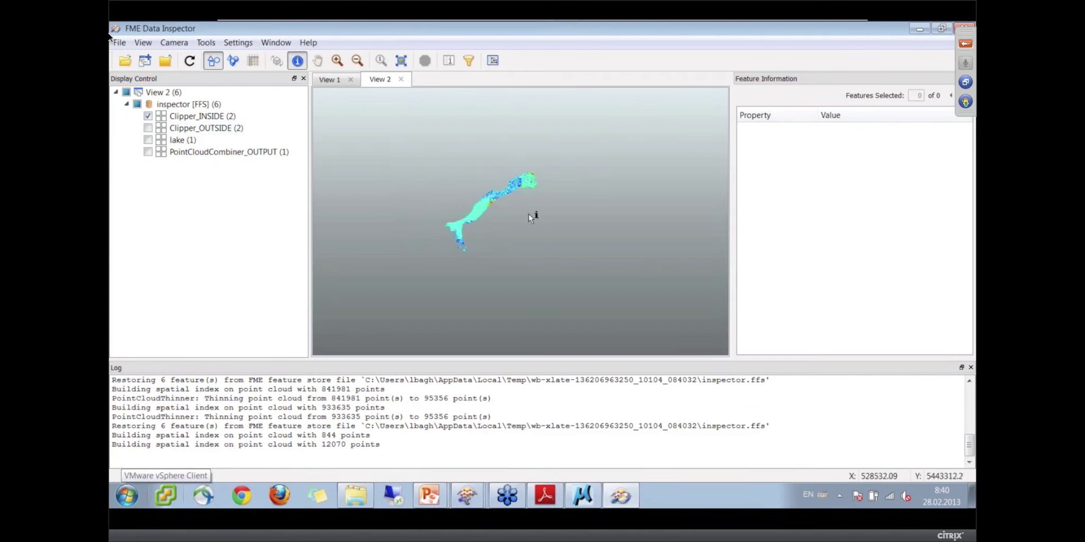
Query both clipped lake point clouds to examine their minimum and maximum Z values and clipper elevation
left_click(524, 184)
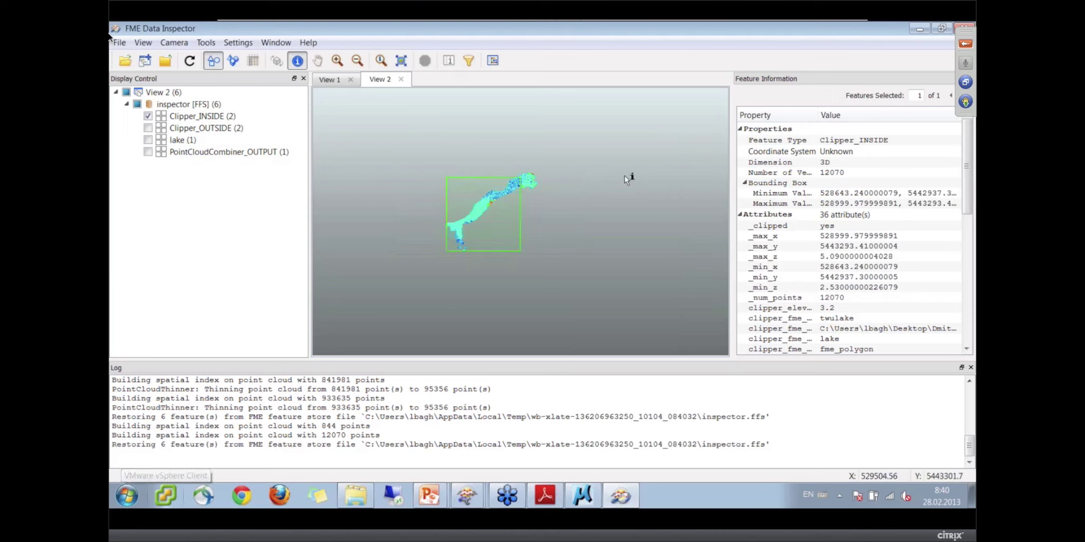
left_click(535, 182)
left_click(529, 181)
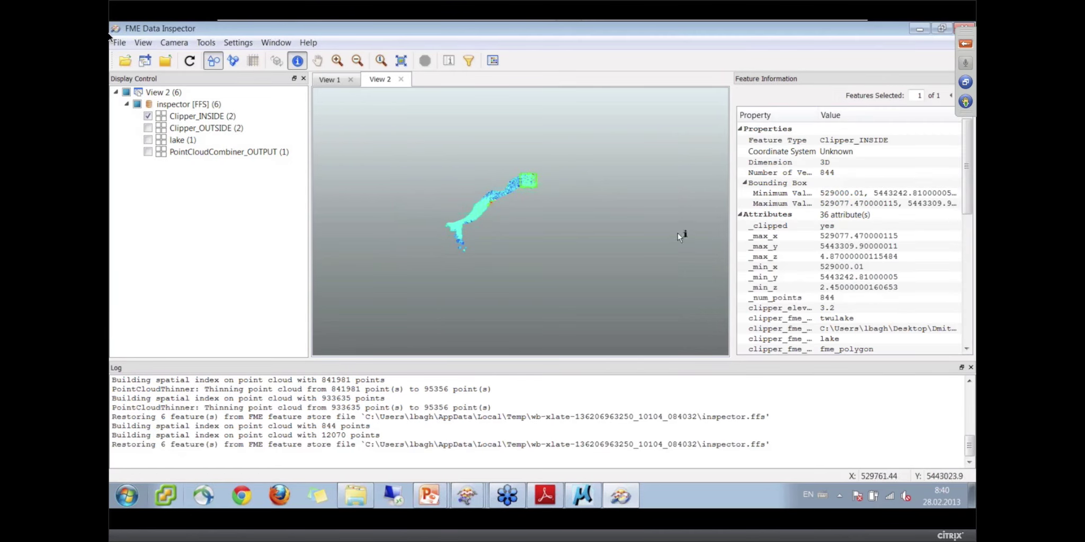
Enlarge the clipped lake point clouds and compare the selected feature's _max_z and _min_z attributes
left_click(337, 60)
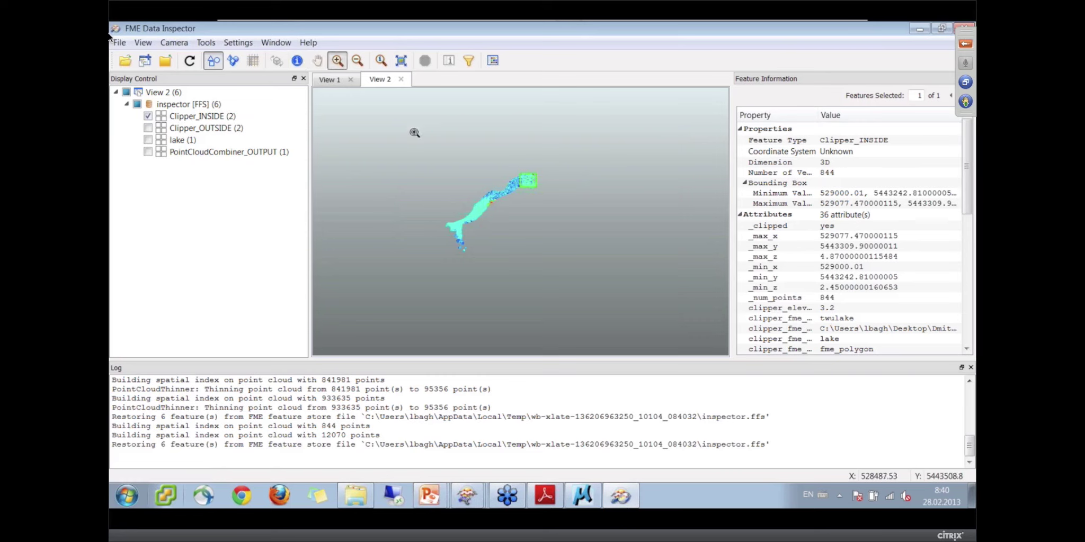
left_click_drag(414, 133, 624, 310)
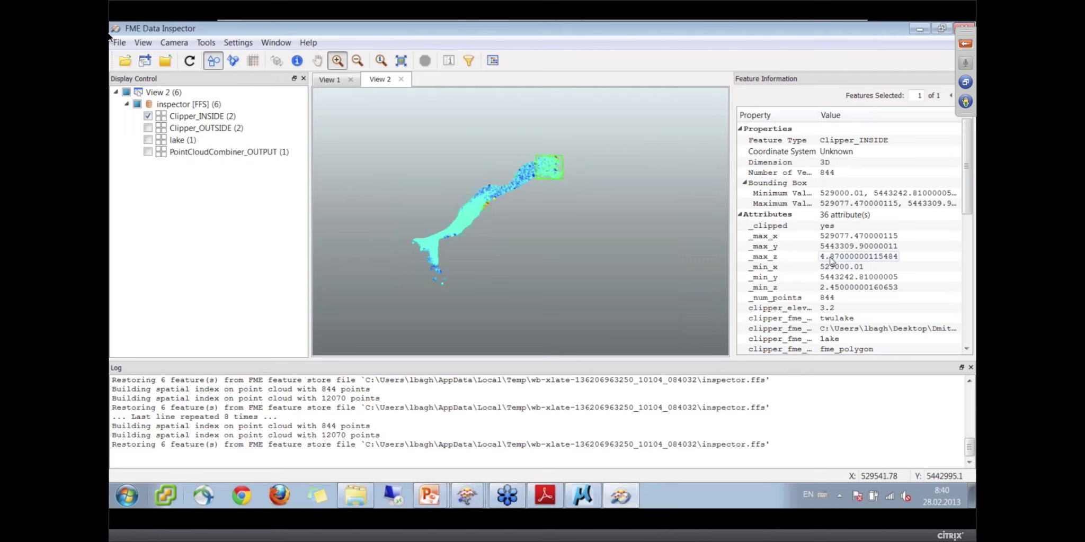
left_click(832, 259)
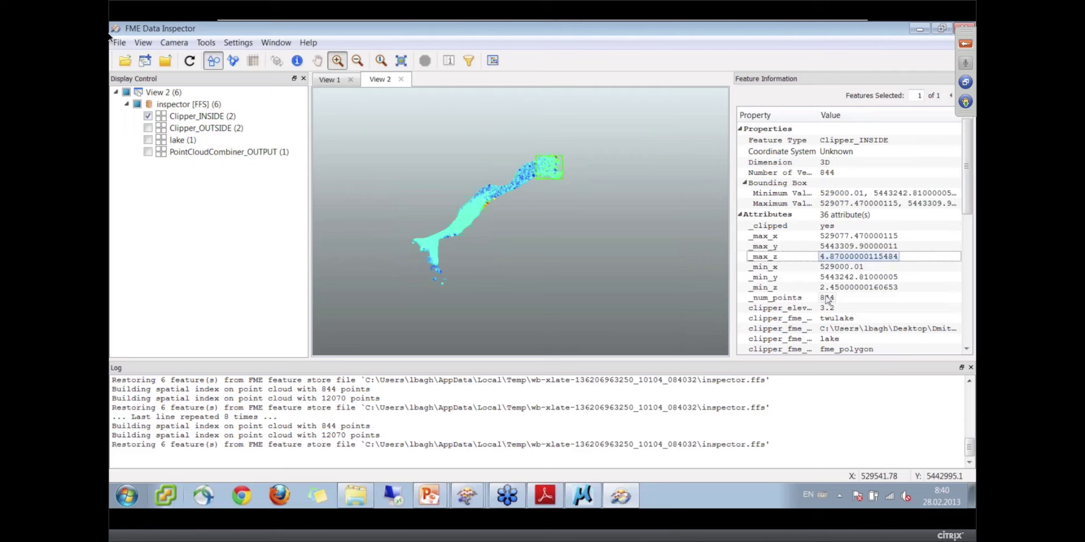
left_click(835, 289)
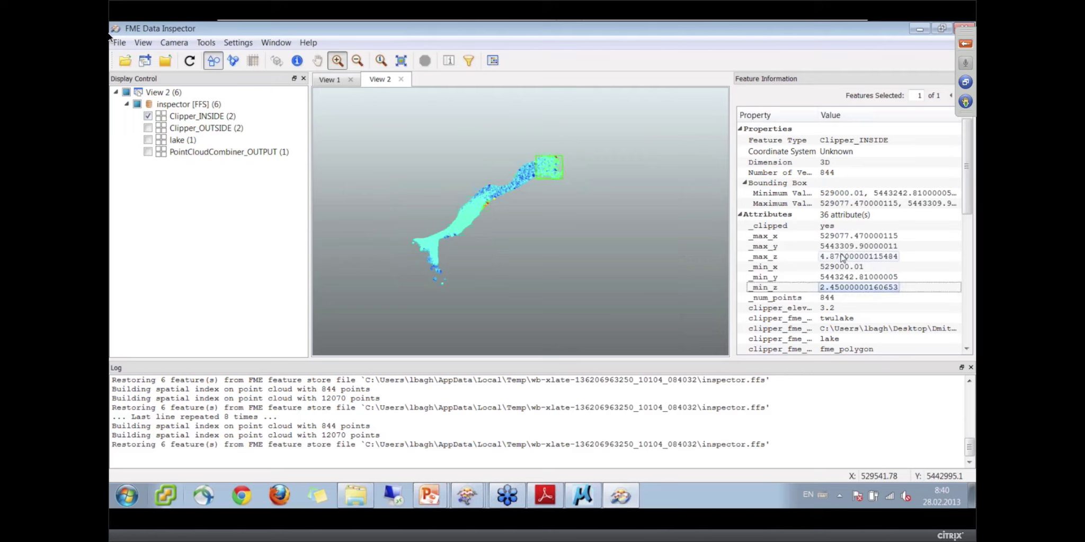
left_click(842, 257)
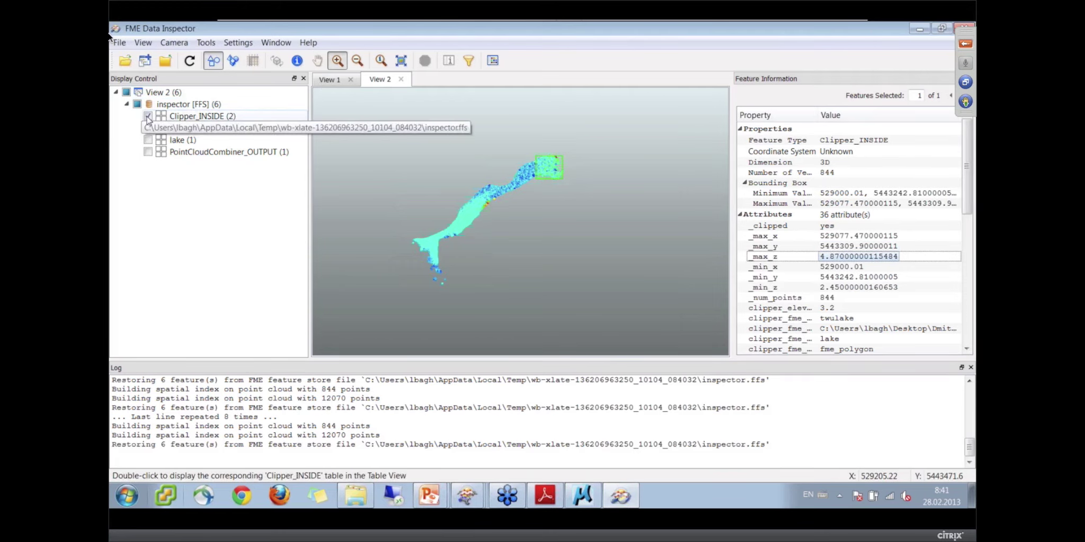
Show only the PointCloudCombiner_OUTPUT features and try to query a lake point in the 2D view
left_click(148, 116)
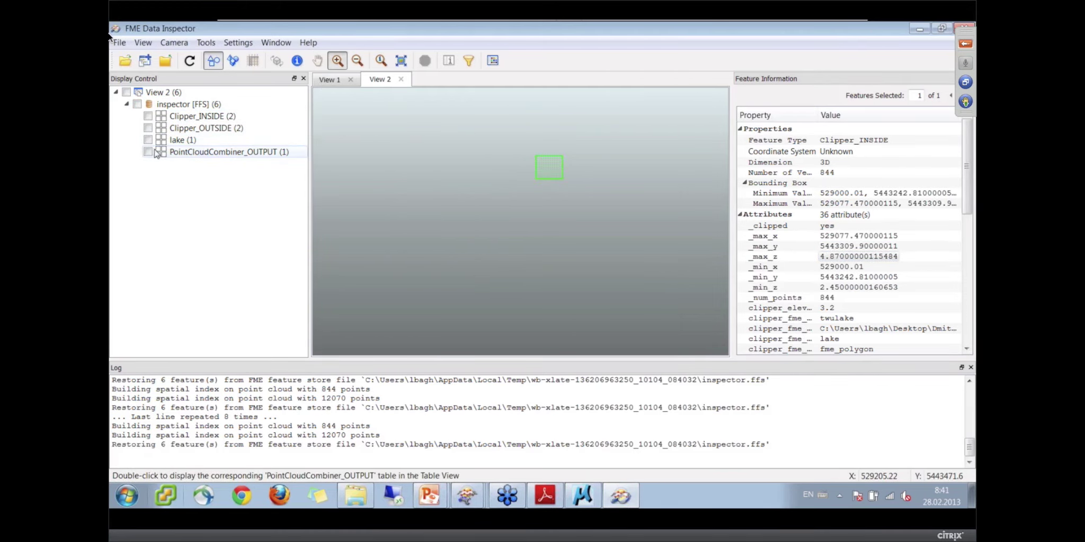
left_click(148, 153)
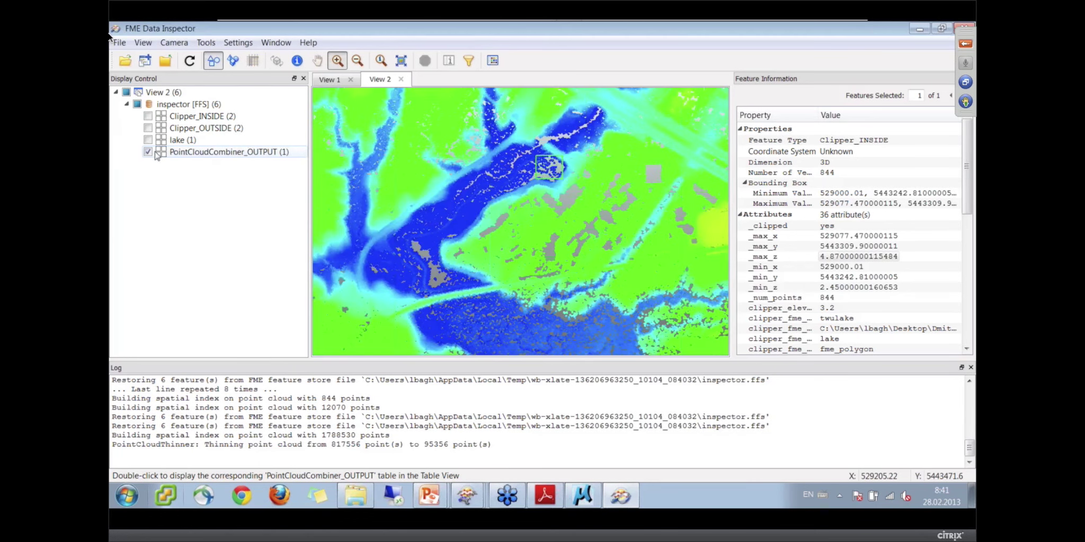
left_click(387, 222)
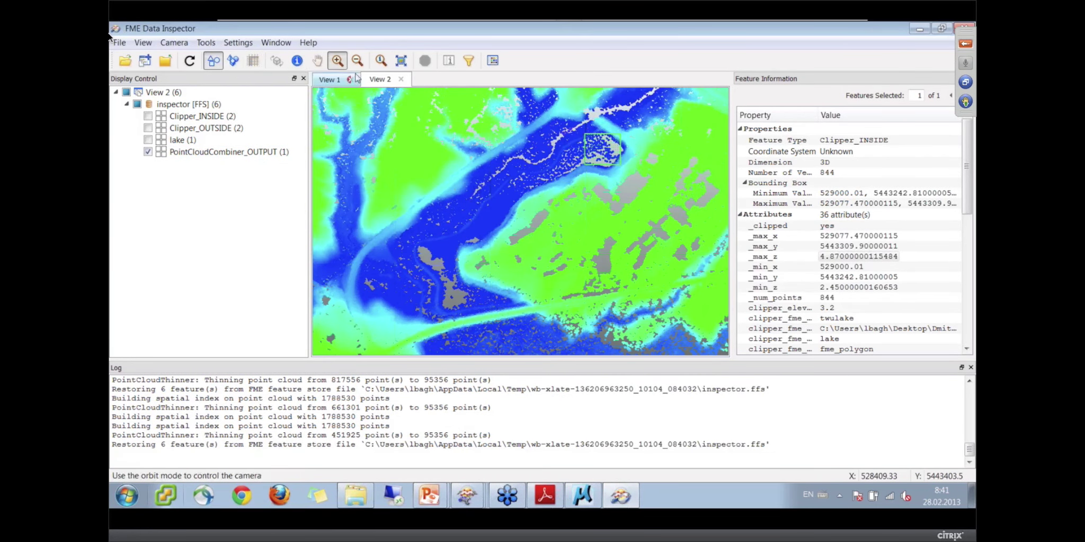
left_click(297, 61)
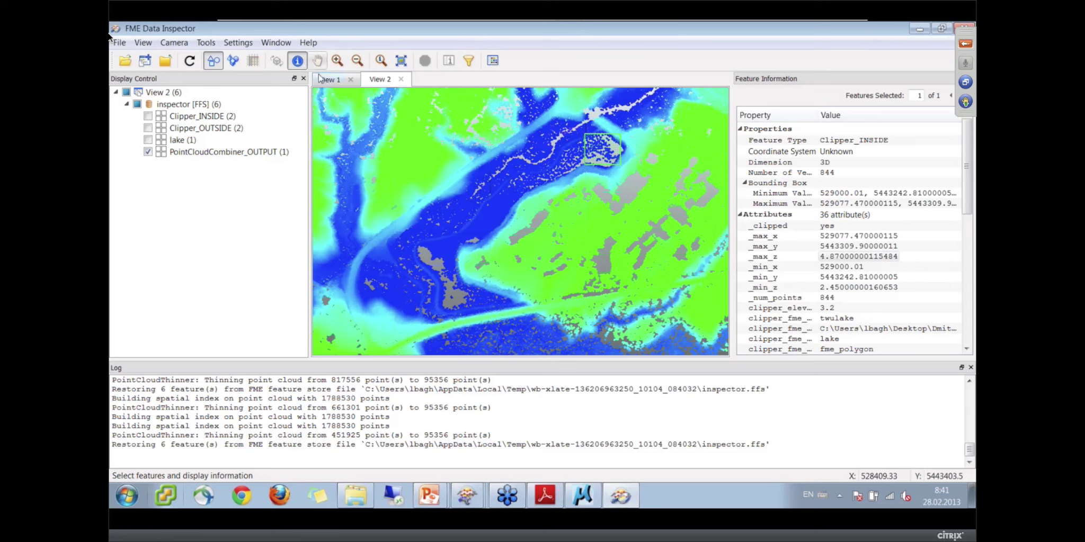
left_click(485, 222)
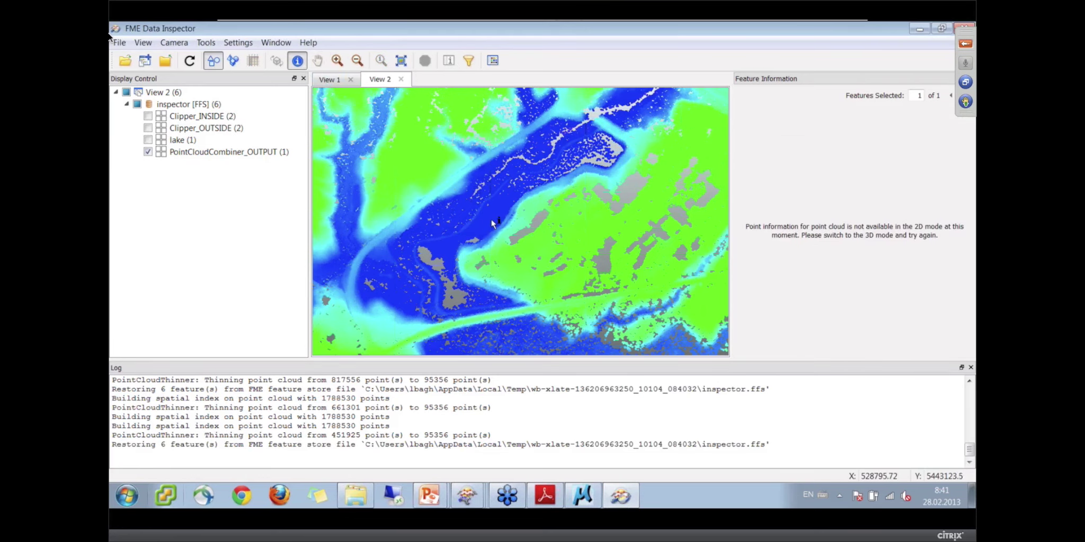
Query a point of the combined cloud in the 3D view, widening the feature information to read its full coordinates
left_click(234, 61)
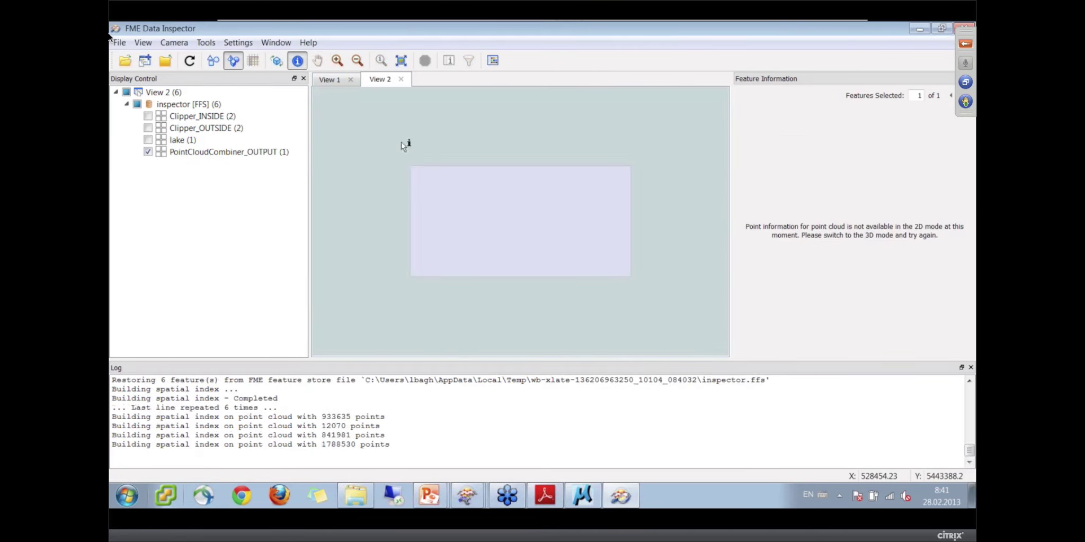
scroll(517, 227, "up", 5)
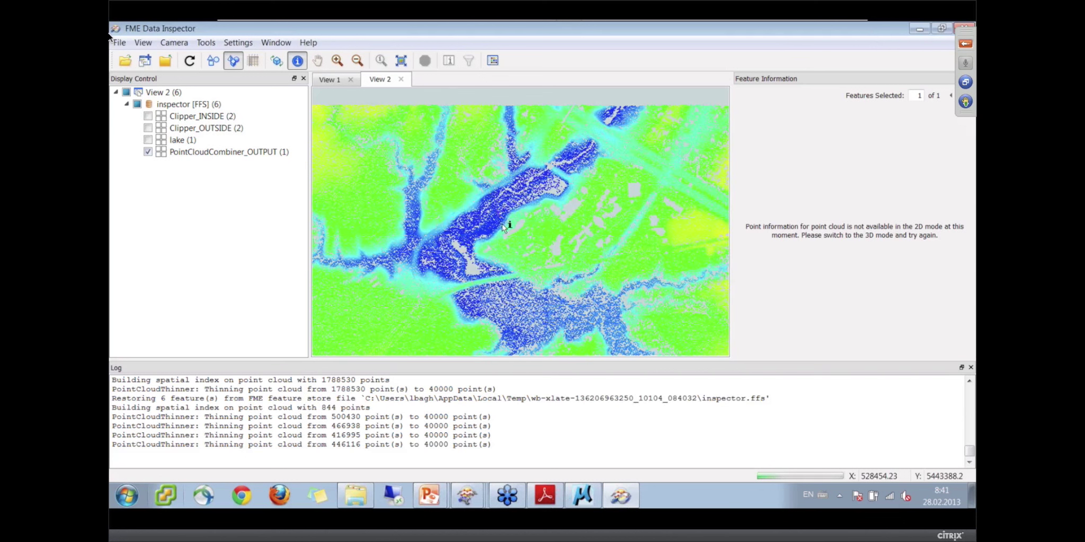
scroll(504, 227, "up", 2)
left_click(489, 232)
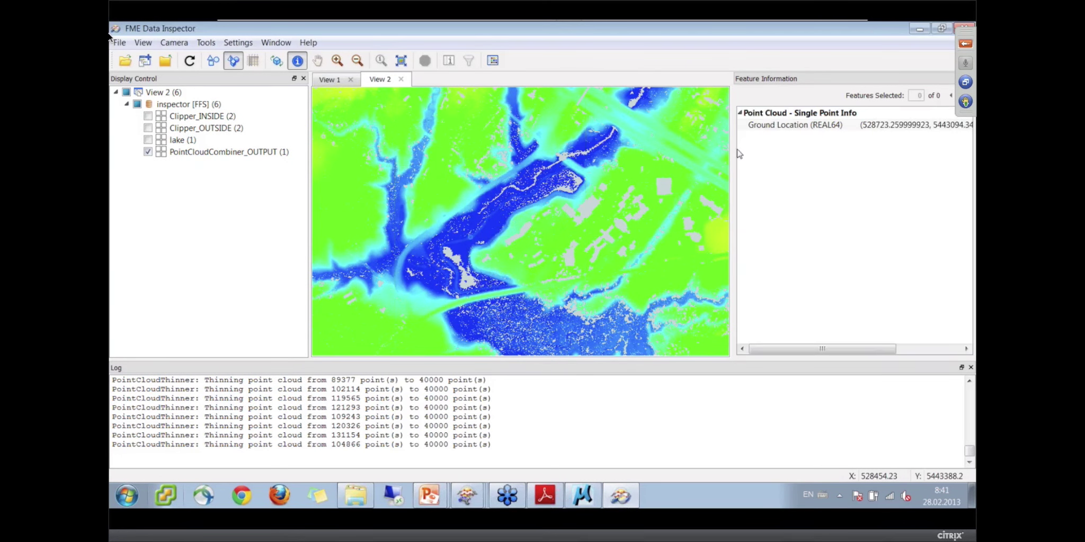
left_click_drag(731, 149, 637, 137)
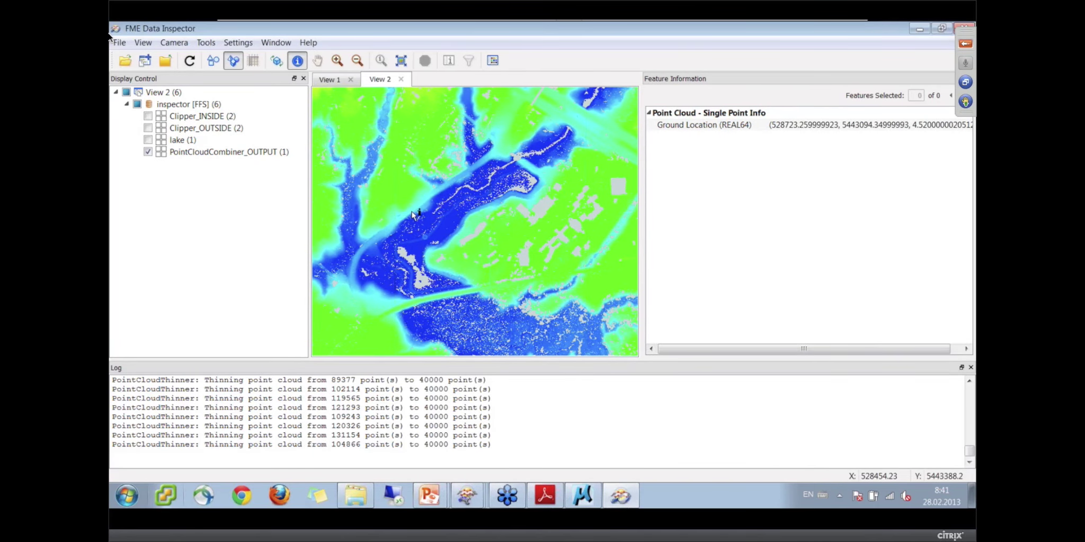
Display the lake polygon with the combined cloud and query several points inside the lake to check their elevations
scroll(413, 215, "up", 2)
left_click(147, 140)
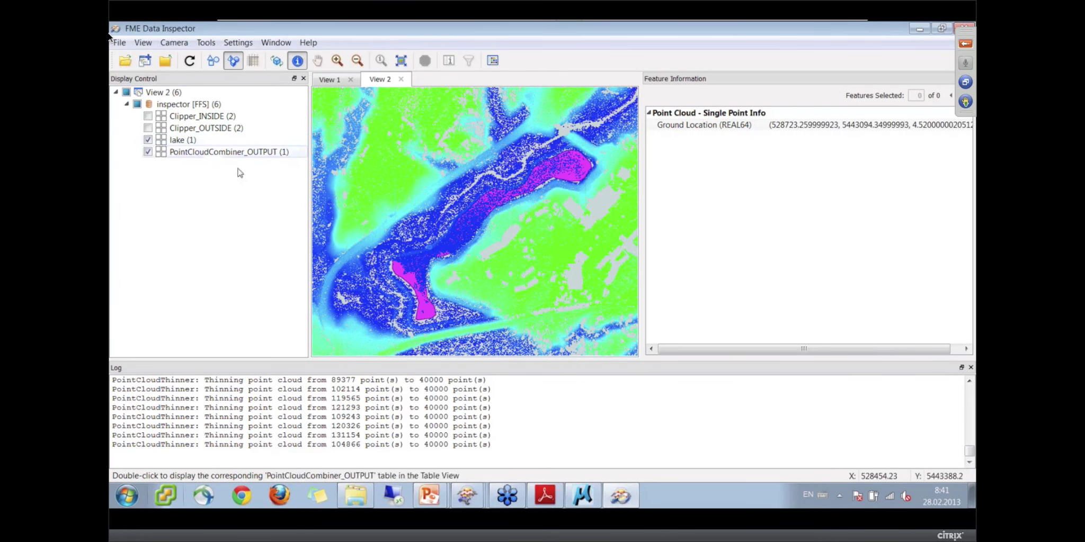
left_click(418, 263)
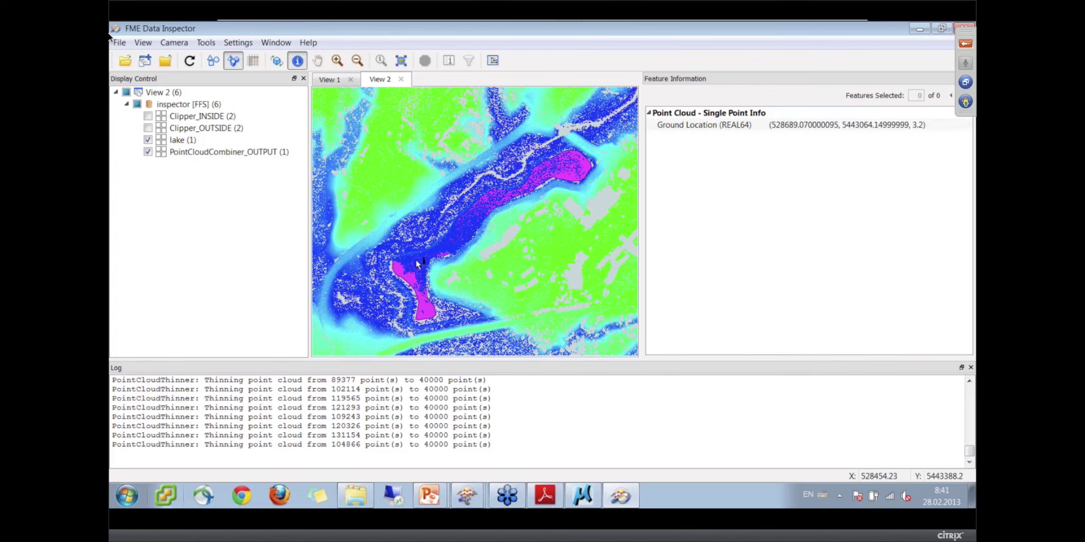
left_click(486, 206)
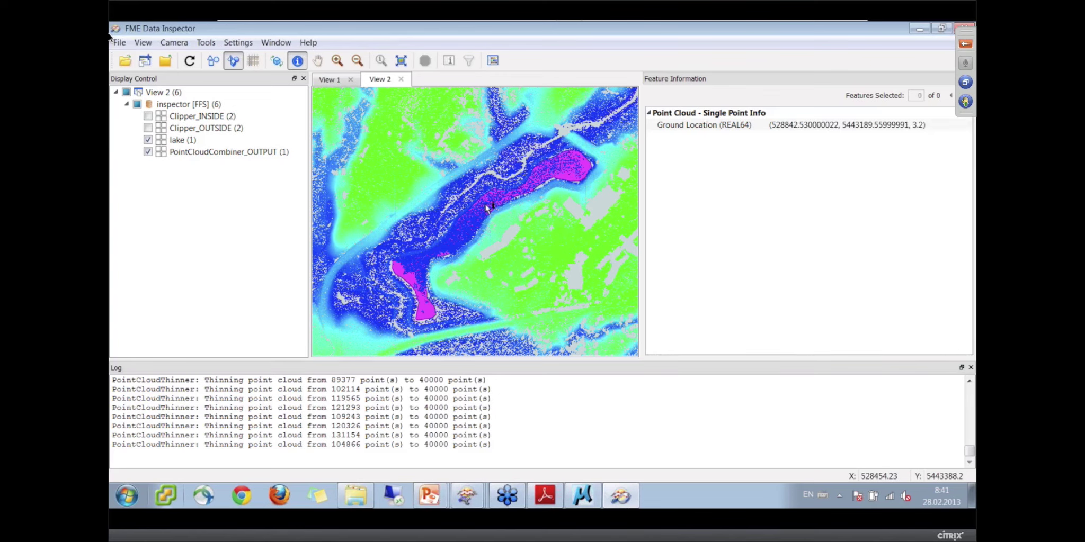
left_click(559, 166)
left_click(572, 169)
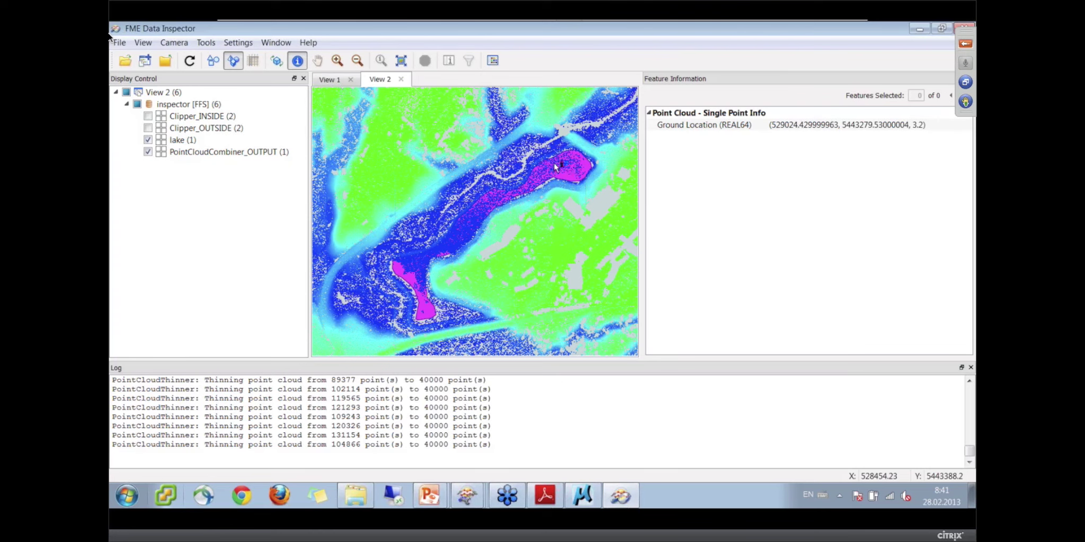
left_click(556, 167)
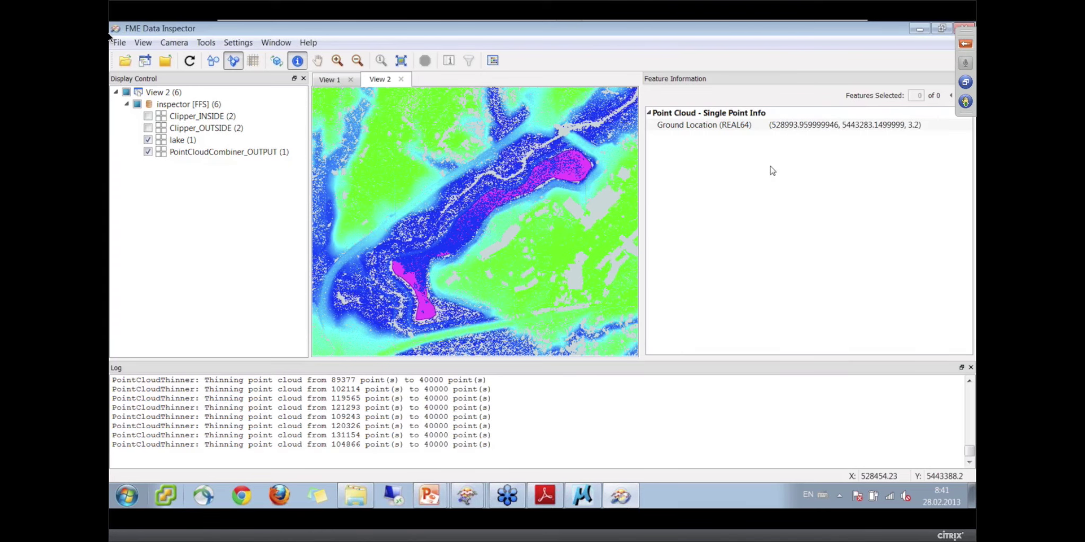
Switch to the PowerPoint slide show and advance through the Per Point Filtering slides to Demo 5
left_click(915, 30)
mouse_move(445, 500)
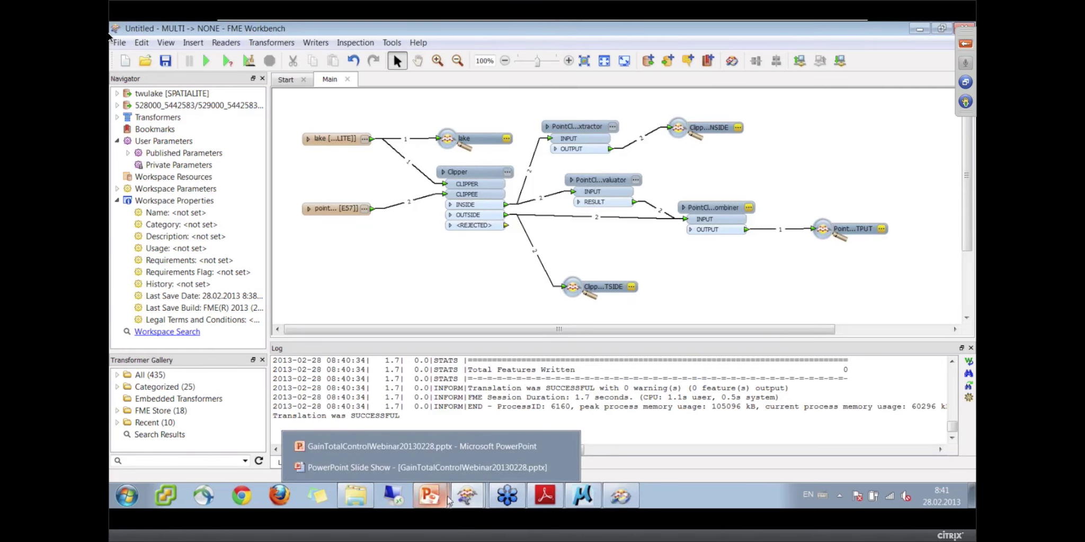
left_click(470, 469)
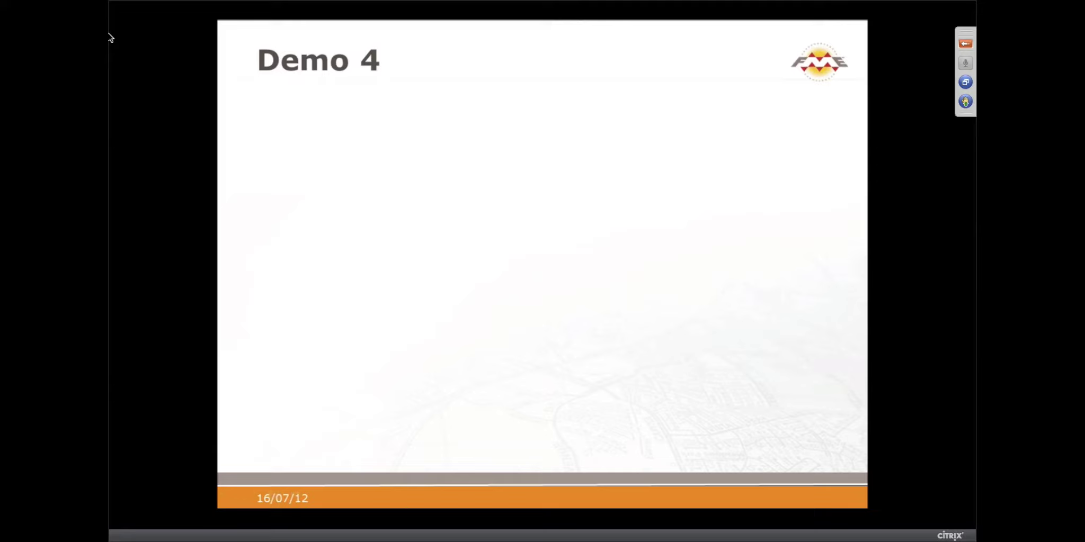
key("Right")
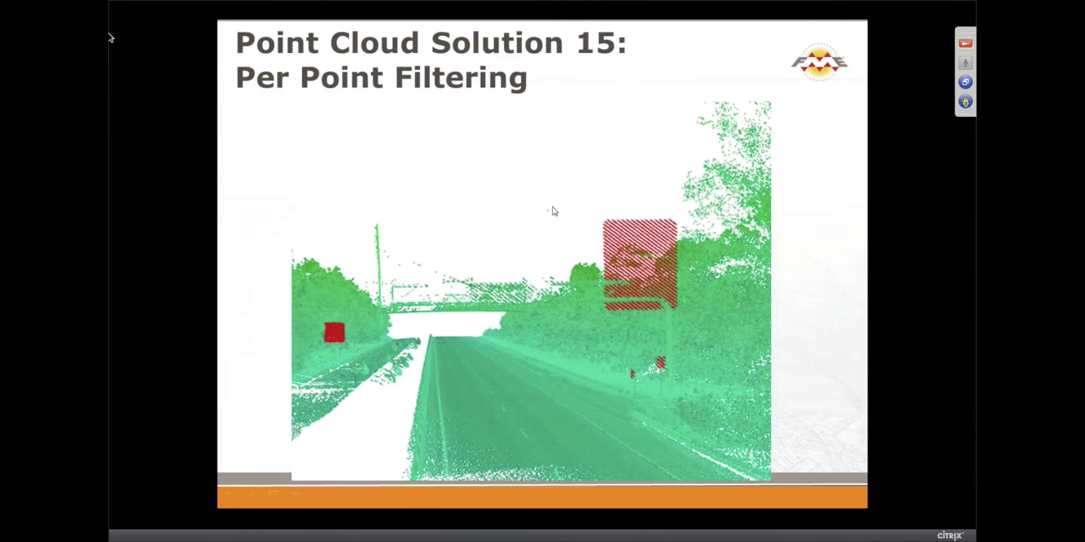
left_click(537, 218)
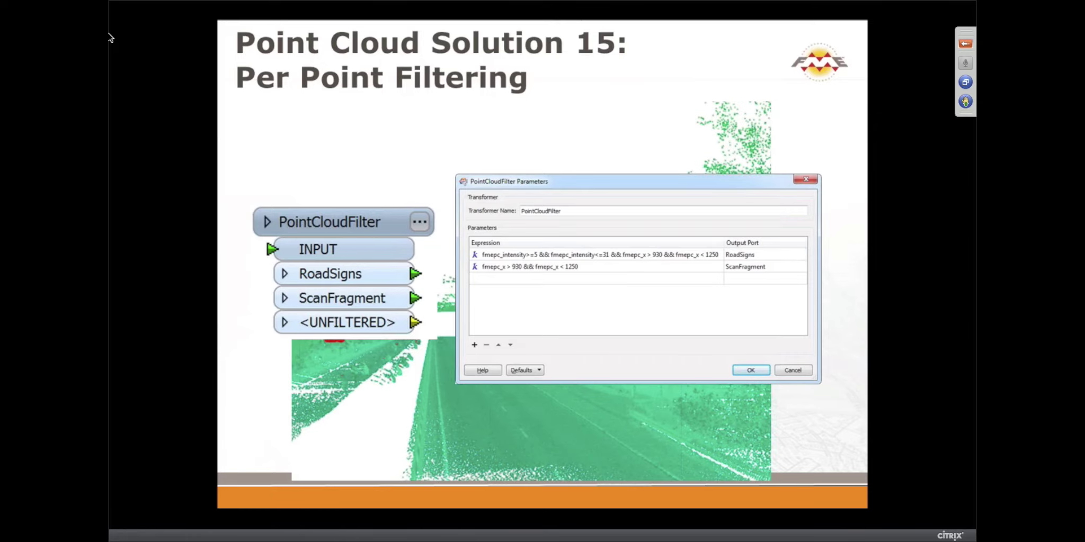
key("Page_Down")
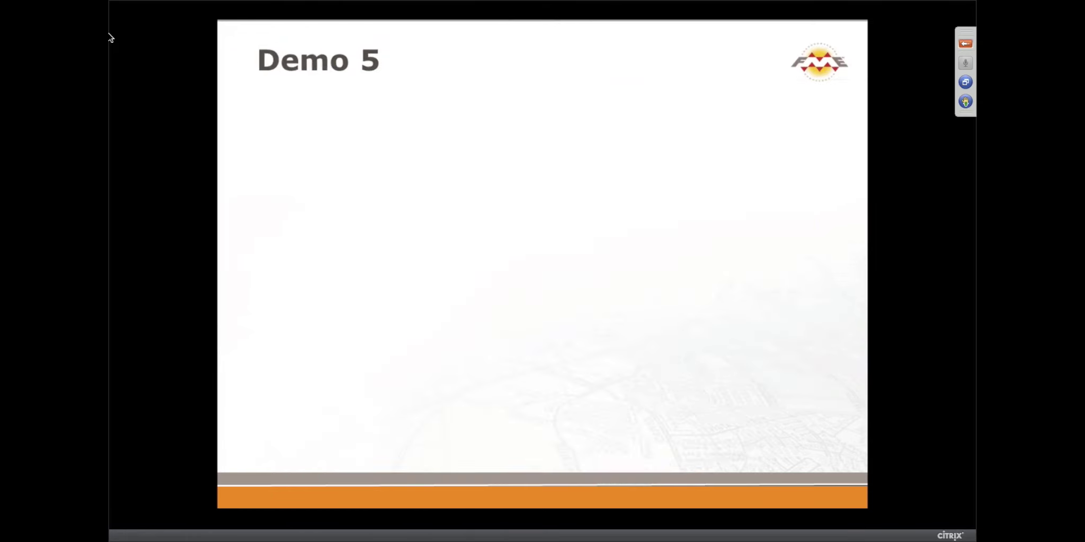
Open the workspace 5_RoadSign ExtractionByIntensity.fmw from the file explorer in FME Workbench and run it
key("alt+Tab")
key("alt+Tab")
key("alt+Tab")
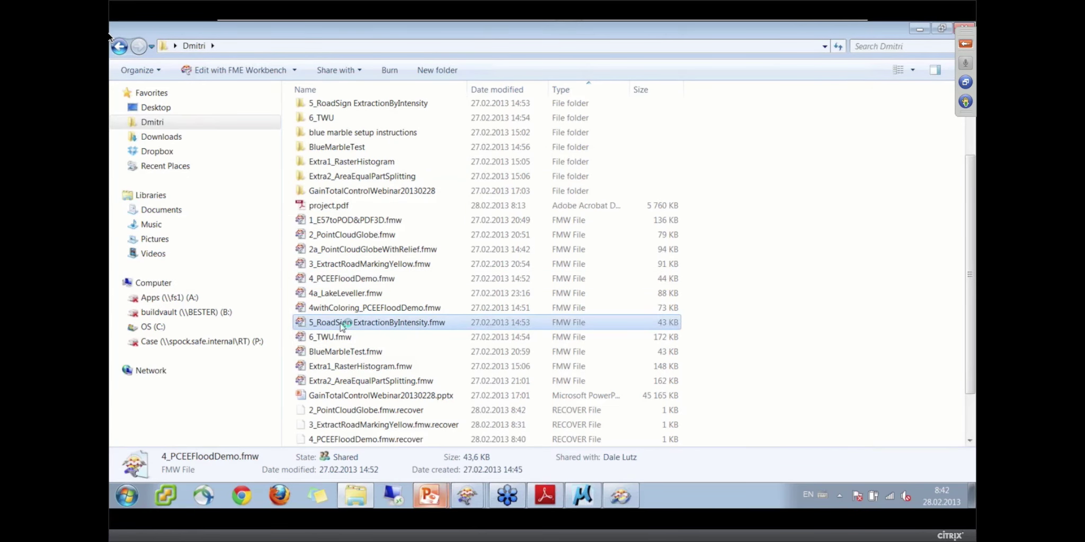
left_click(342, 323)
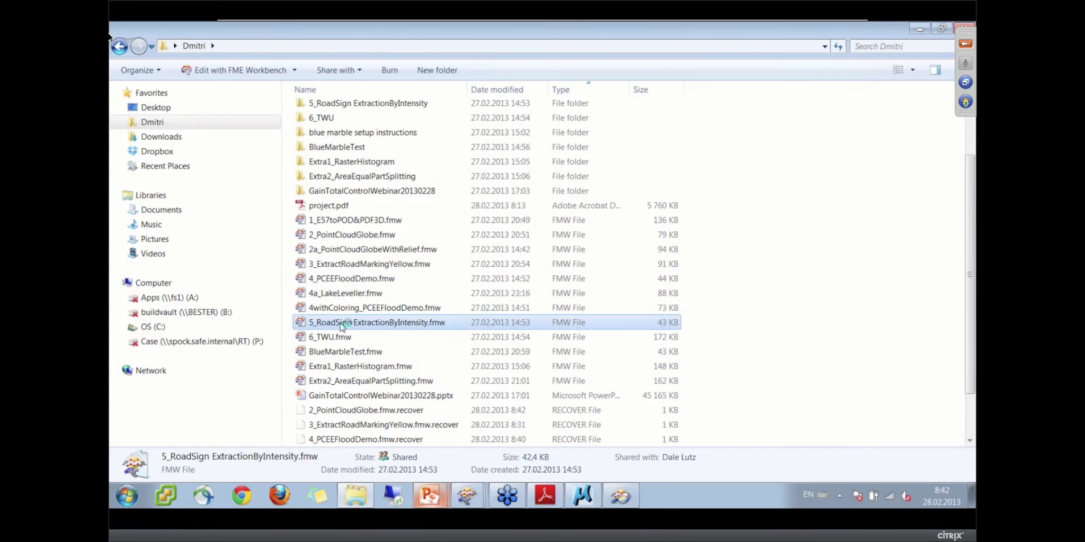
double_click(342, 324)
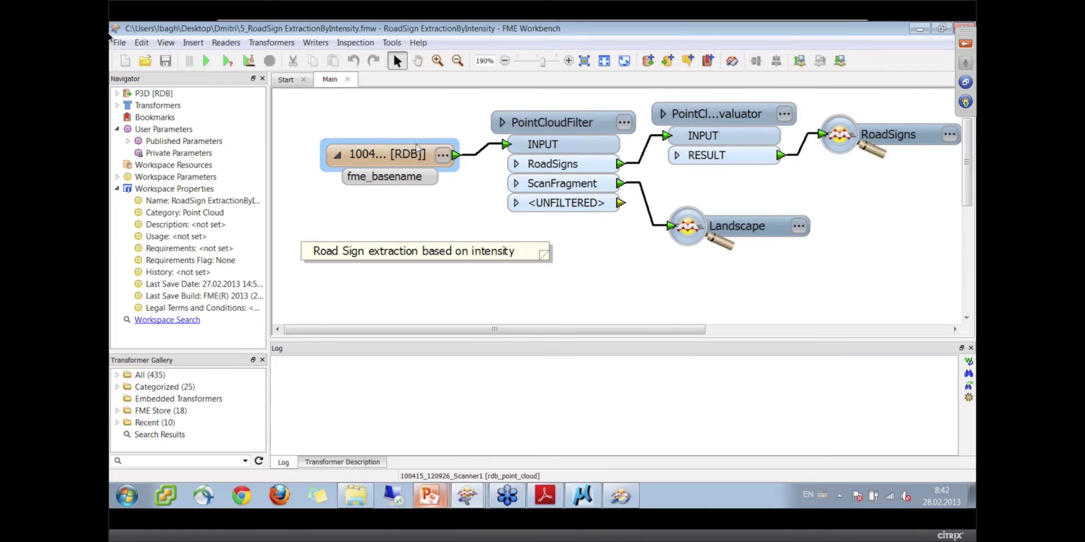
left_click(207, 62)
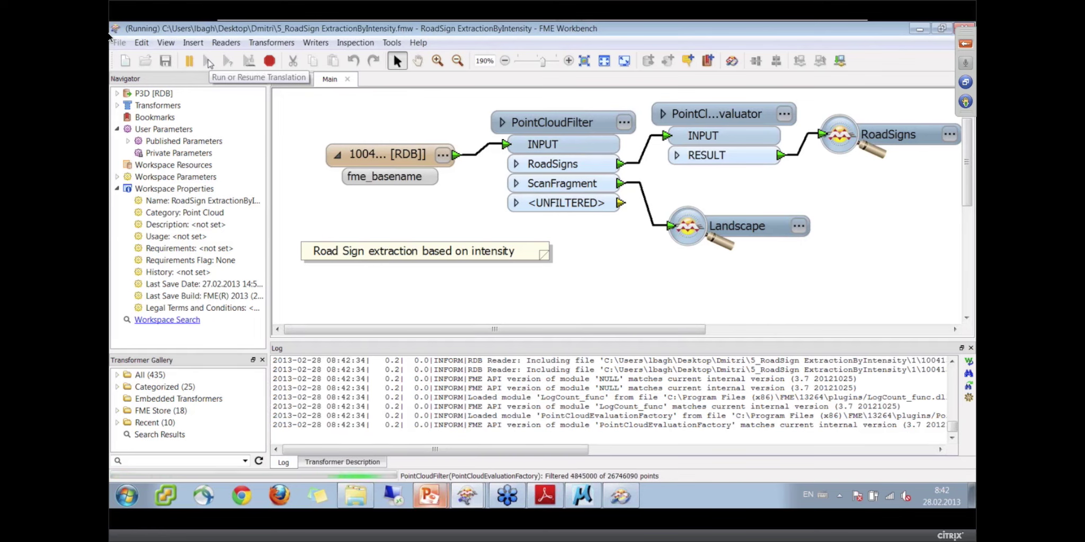
Open the PointCloudFilter parameters and widen the dialog and its Expression column to examine the RoadSigns and ScanFragment expressions in full
left_click(623, 123)
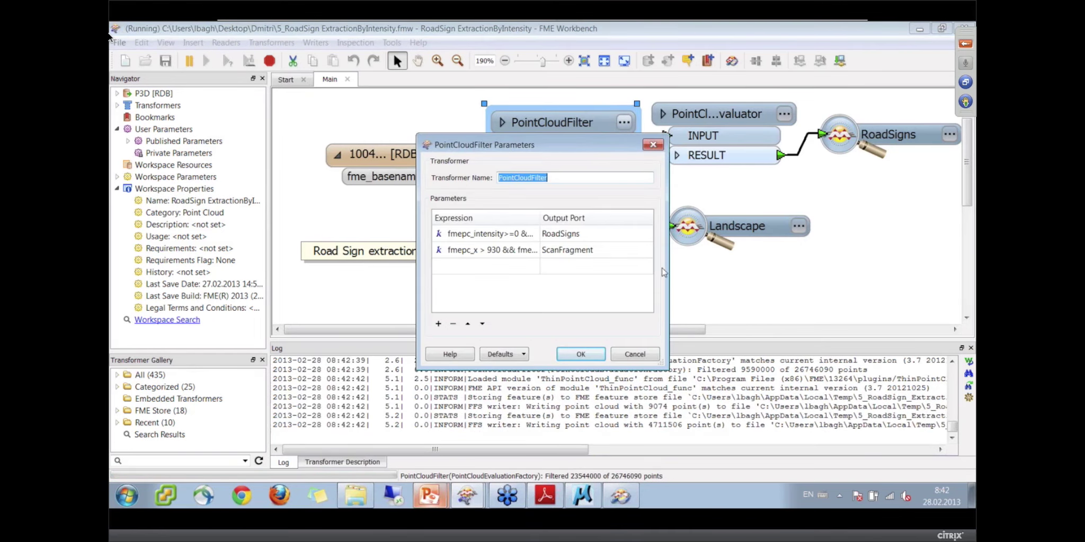
left_click_drag(663, 272, 793, 272)
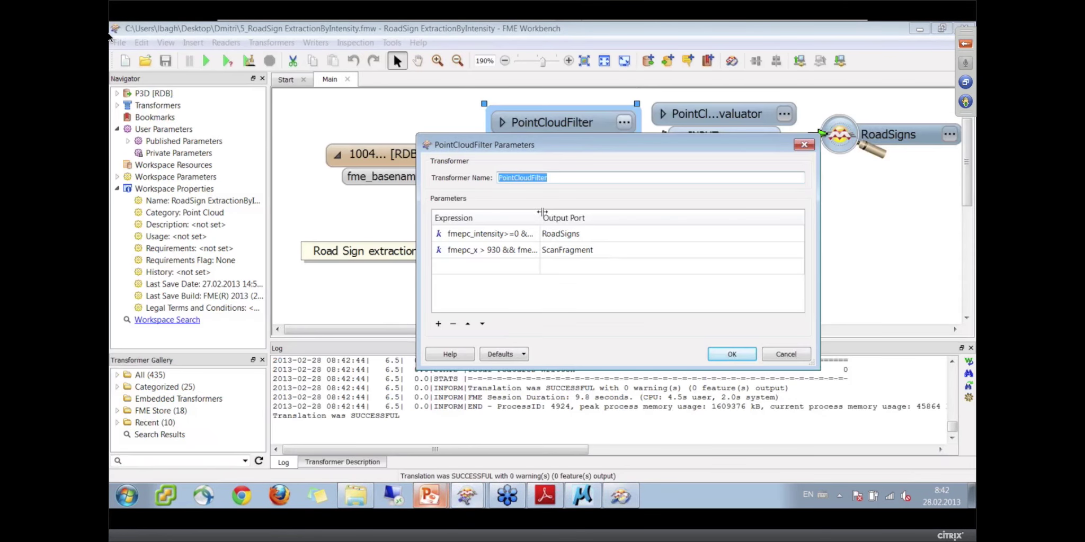
left_click_drag(539, 217, 718, 214)
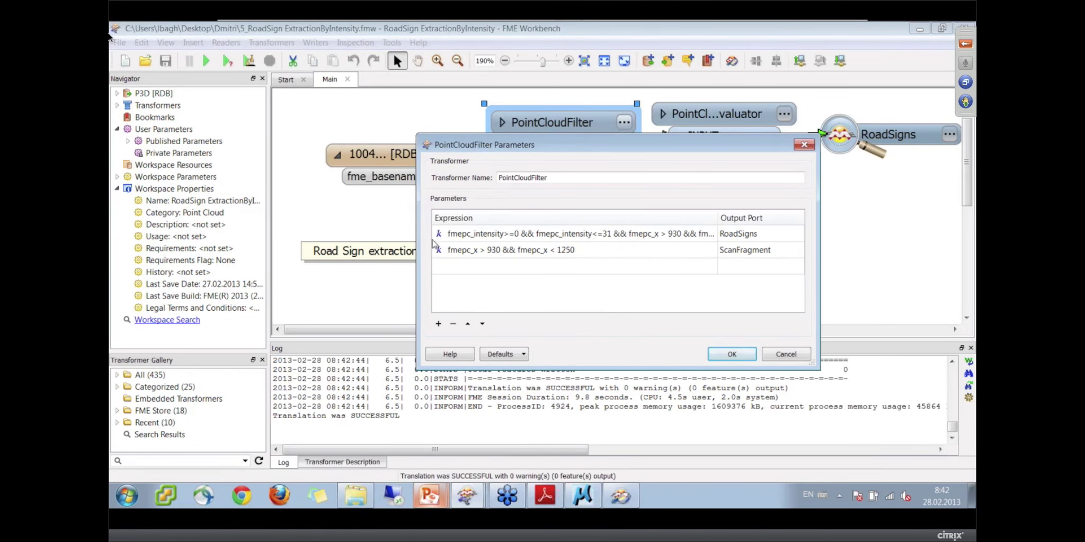
left_click_drag(417, 237, 303, 237)
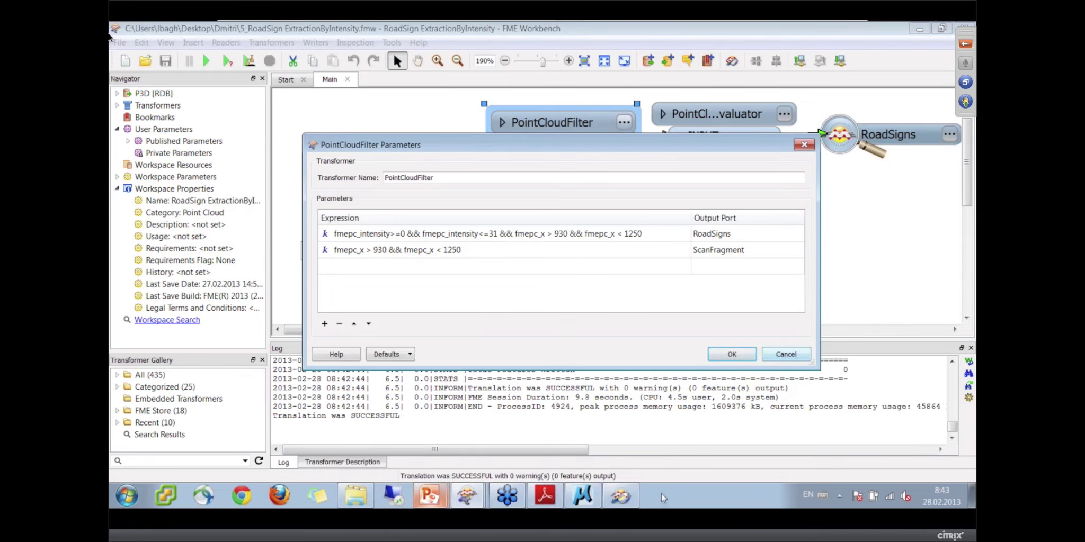
Switch to FME Data Inspector and examine the extracted RoadSigns points against the Landscape cloud in 3D along the road
left_click(620, 496)
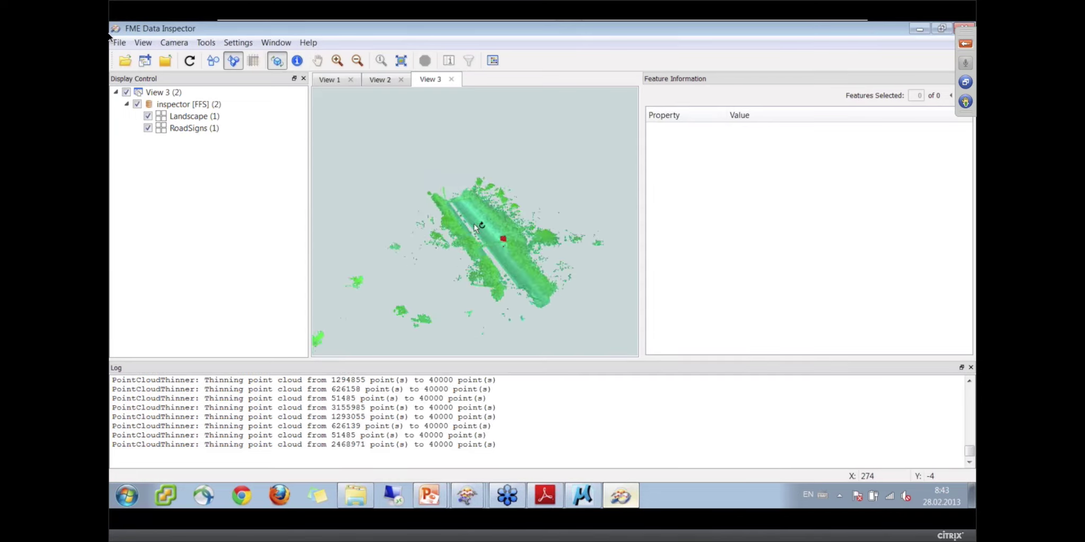
left_click_drag(476, 227, 647, 237)
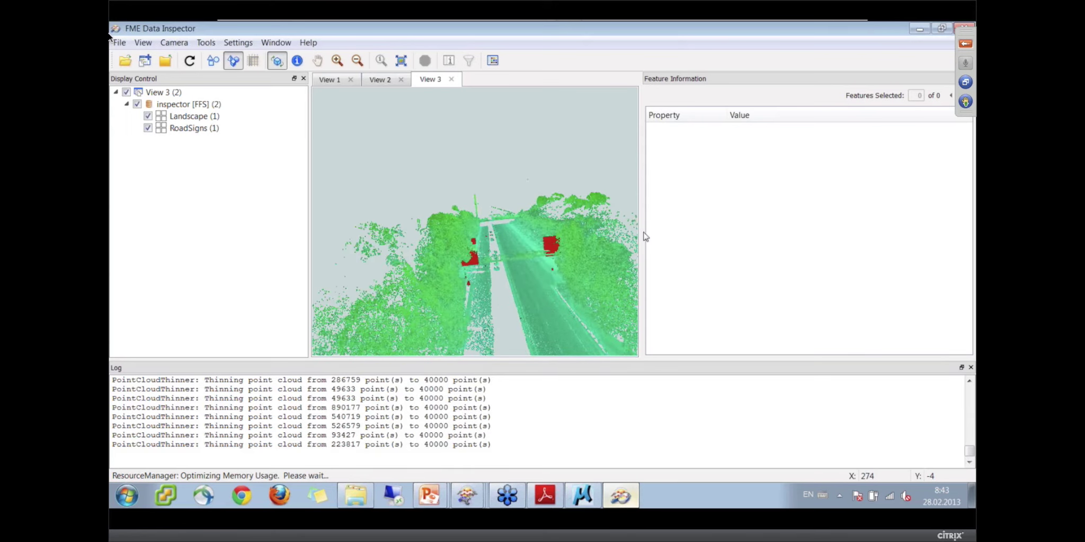
left_click_drag(606, 295, 511, 270)
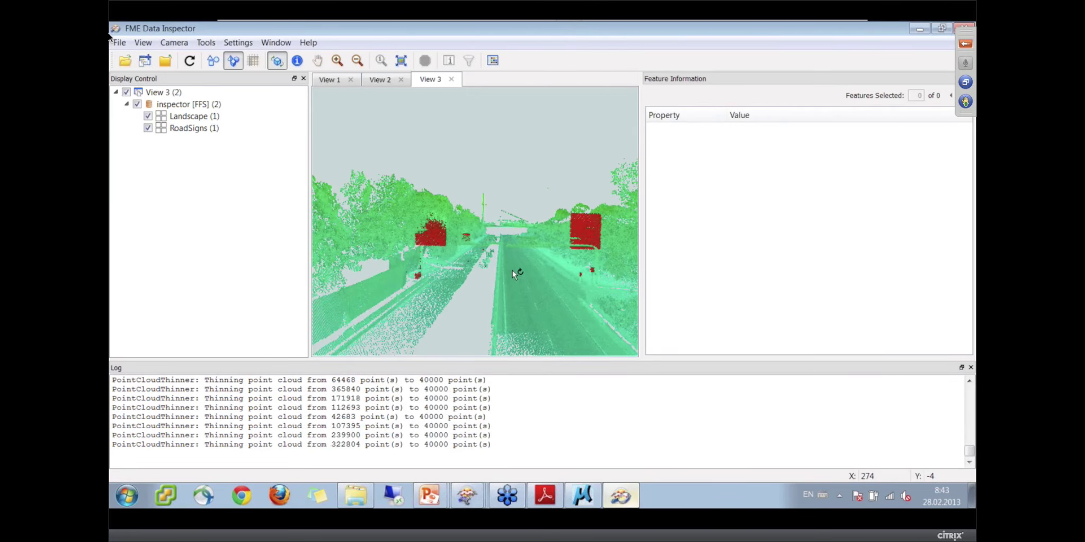
Cancel the PointCloudFilter parameters in FME Workbench and switch to the PowerPoint slide show, advancing to Point Cloud Solution 16: Performance
left_click(921, 31)
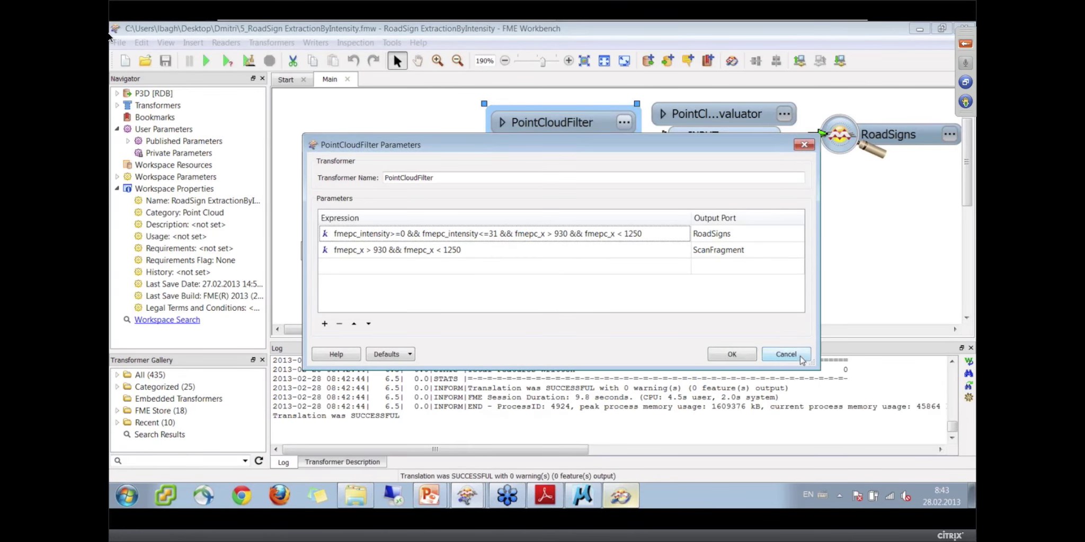
left_click(786, 354)
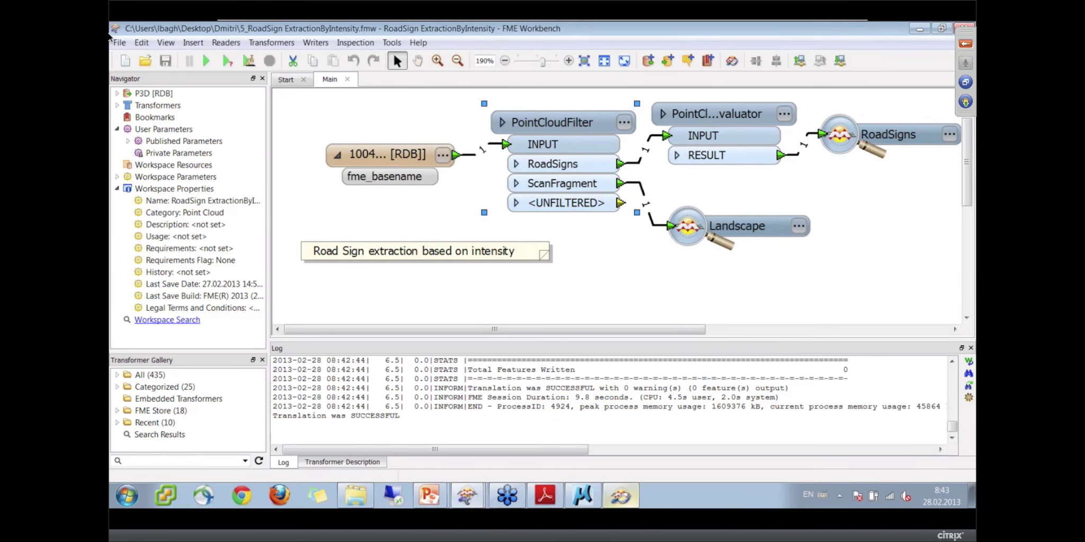
left_click(355, 495)
mouse_move(429, 495)
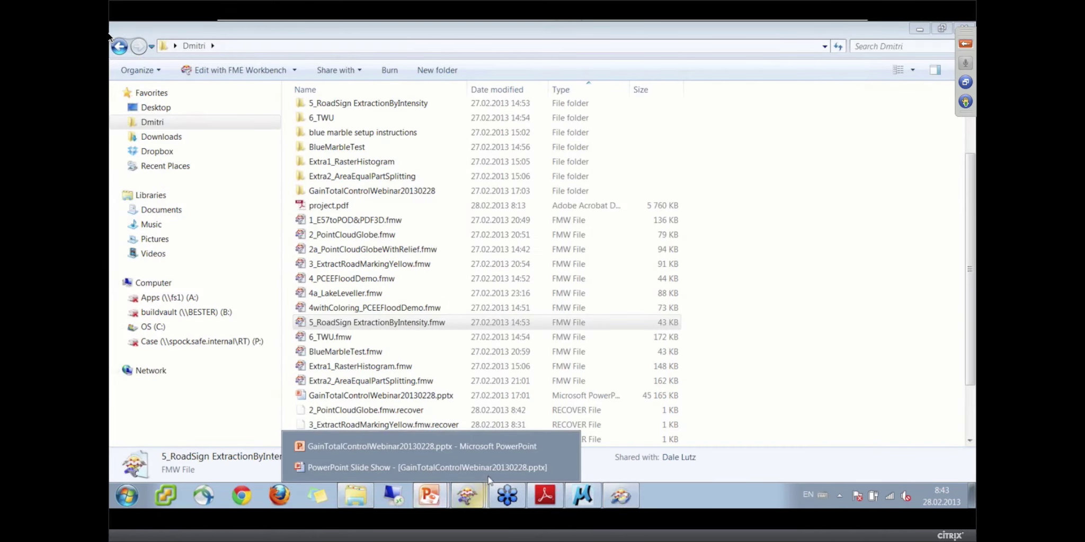
left_click(489, 469)
key("Right")
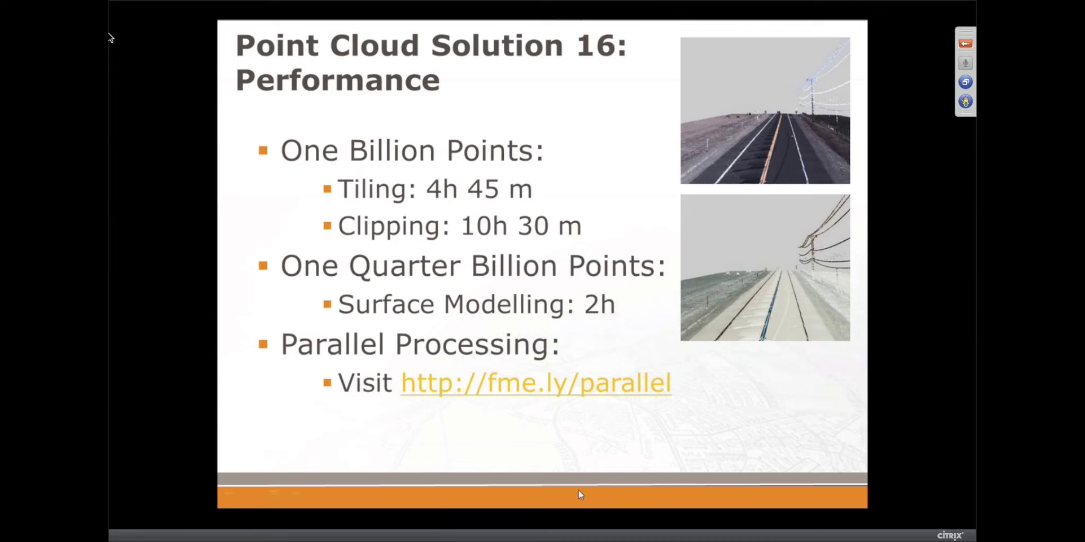
Open the slide's parallel processing link in Firefox, enlarge the window and read the FMEpedia article down to the TINGenerator timings
left_click(586, 388)
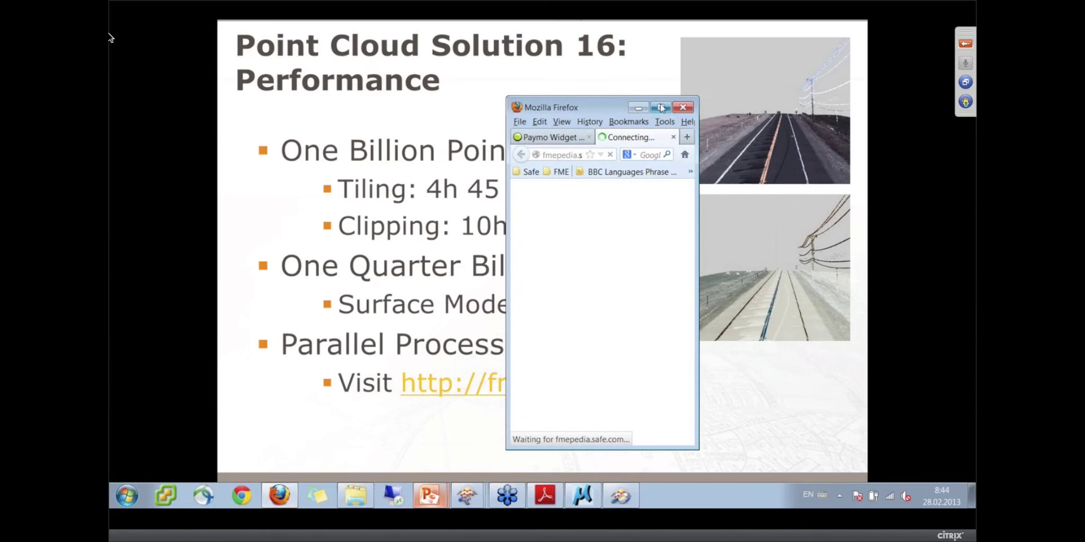
left_click(661, 107)
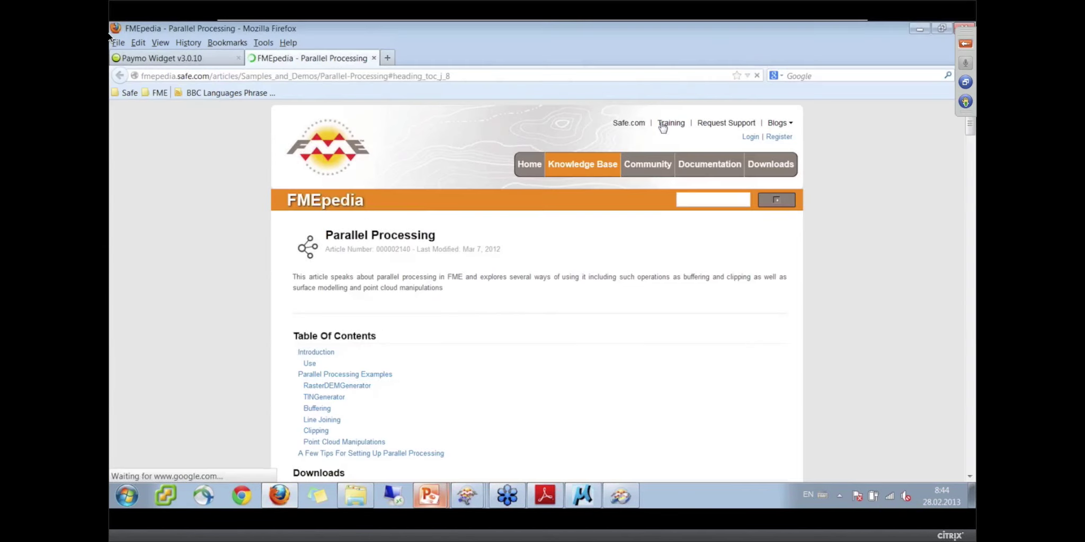
scroll(597, 251, "down", 3)
scroll(597, 252, "down", 12)
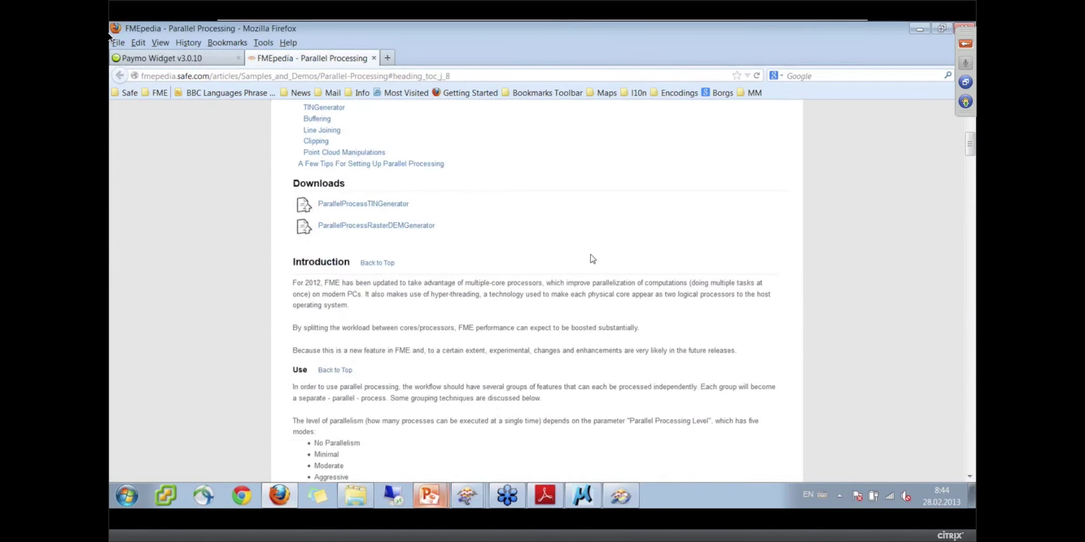
scroll(592, 256, "down", 20)
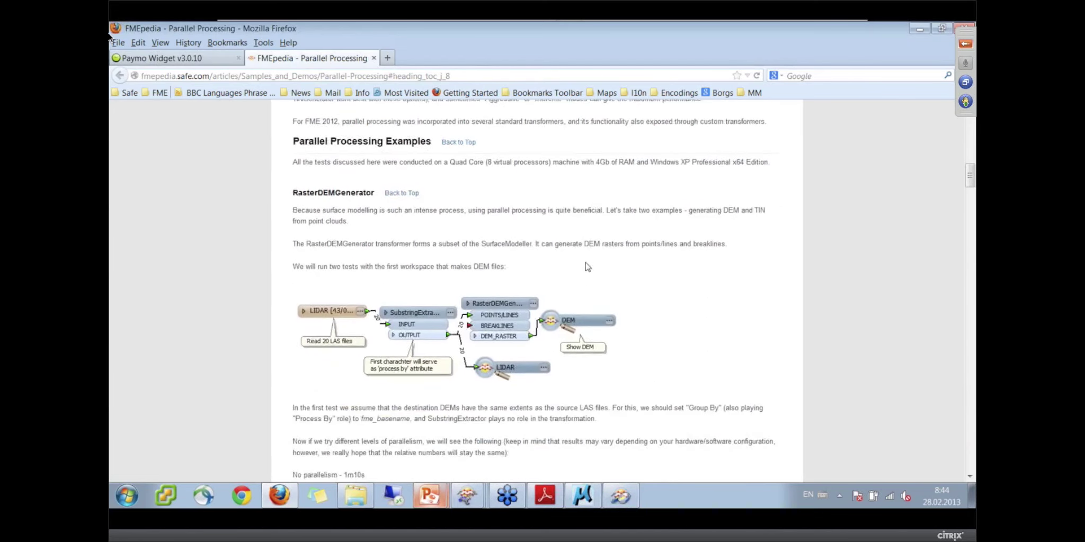
scroll(583, 270, "down", 15)
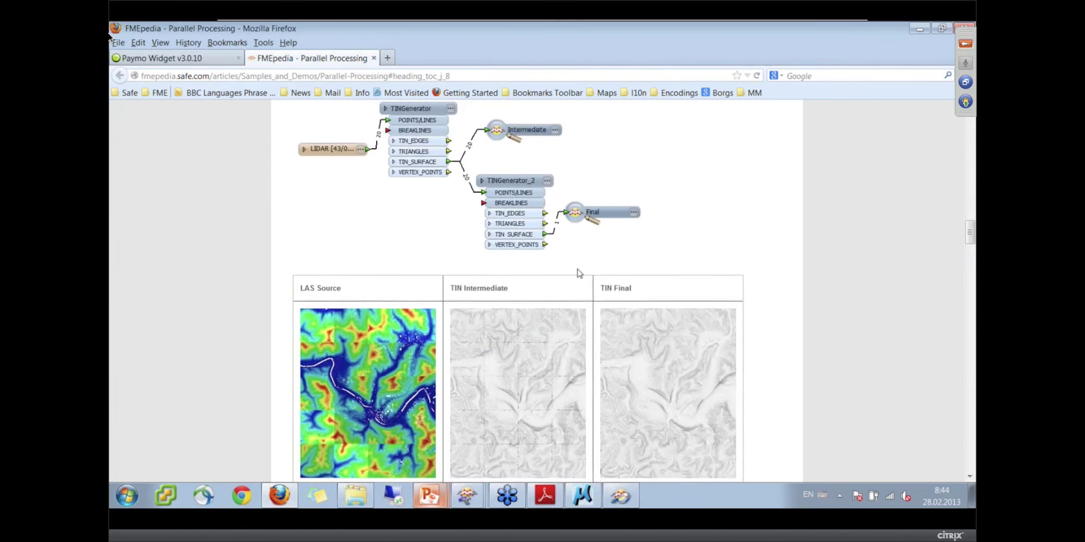
scroll(579, 274, "down", 3)
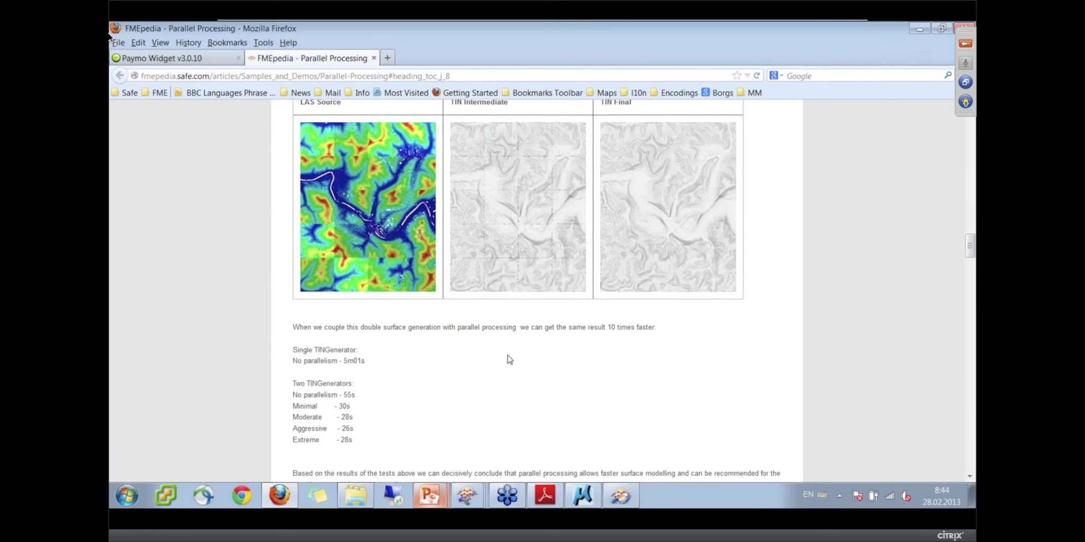
scroll(508, 359, "down", 3)
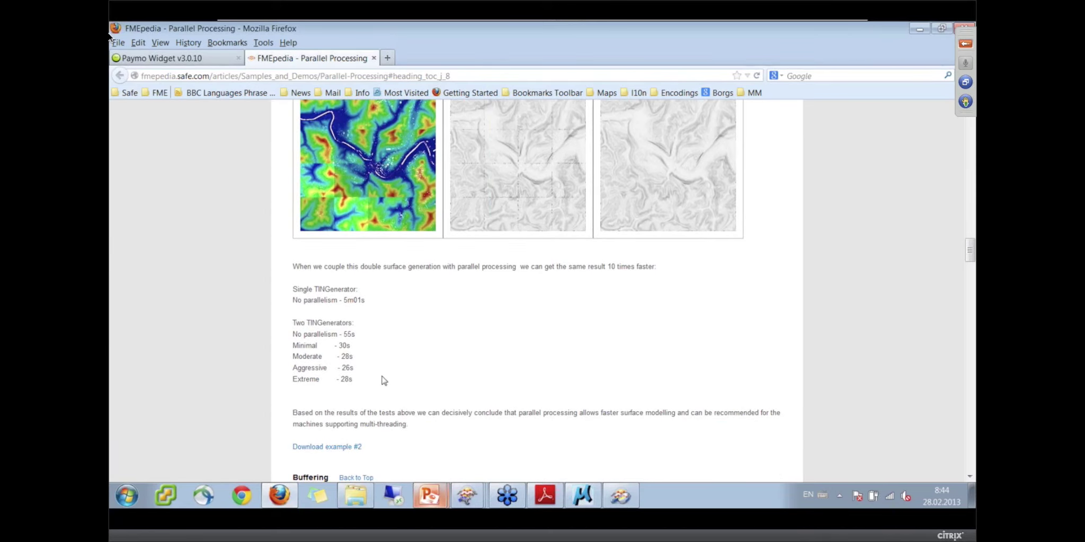
Highlight the TINGenerator timings, read on through the Buffering and Line Joining results, and minimize the browser
left_click_drag(385, 381, 292, 297)
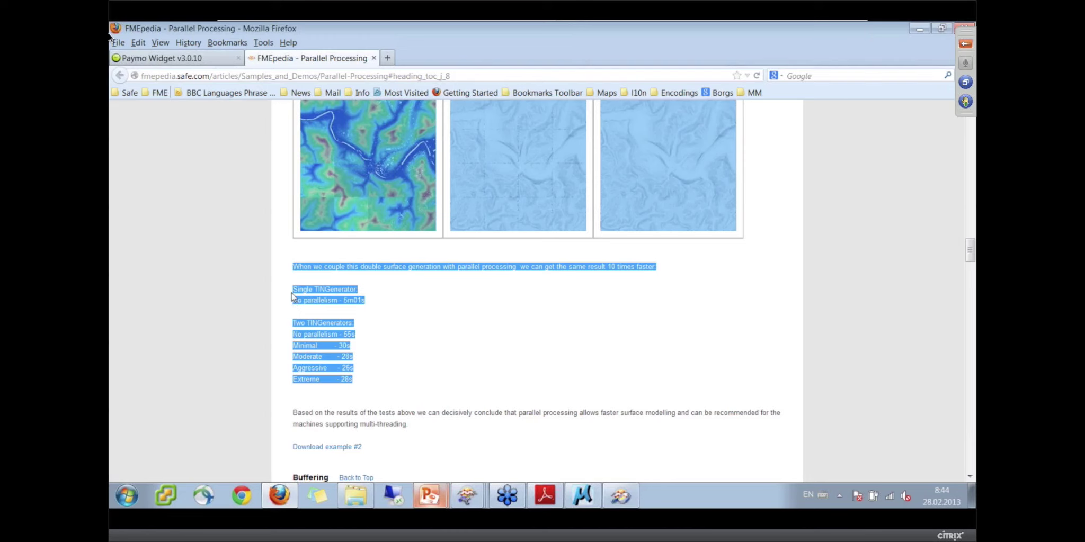
scroll(410, 324, "down", 6)
left_click(414, 321)
scroll(427, 356, "down", 18)
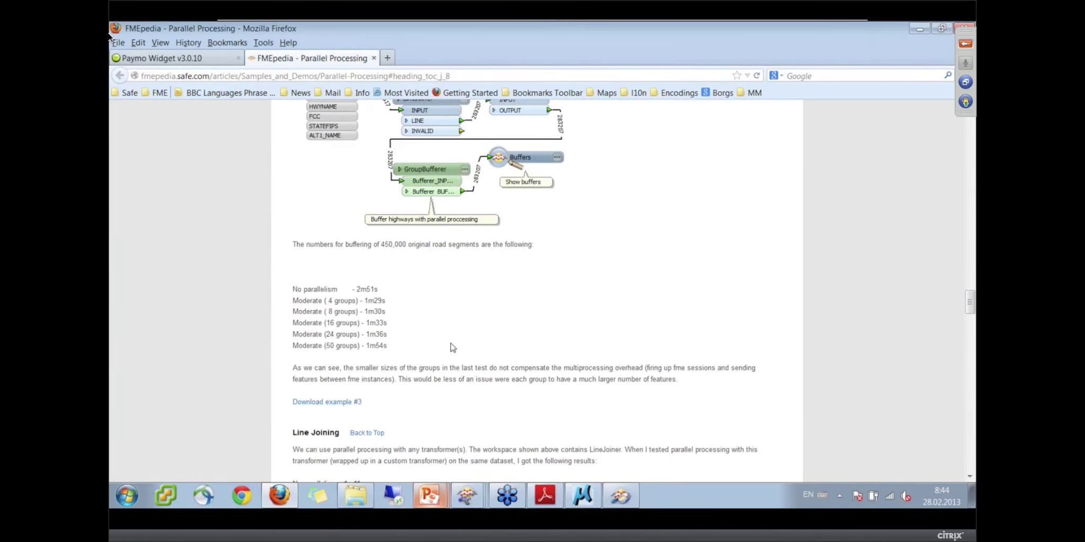
scroll(452, 350, "down", 6)
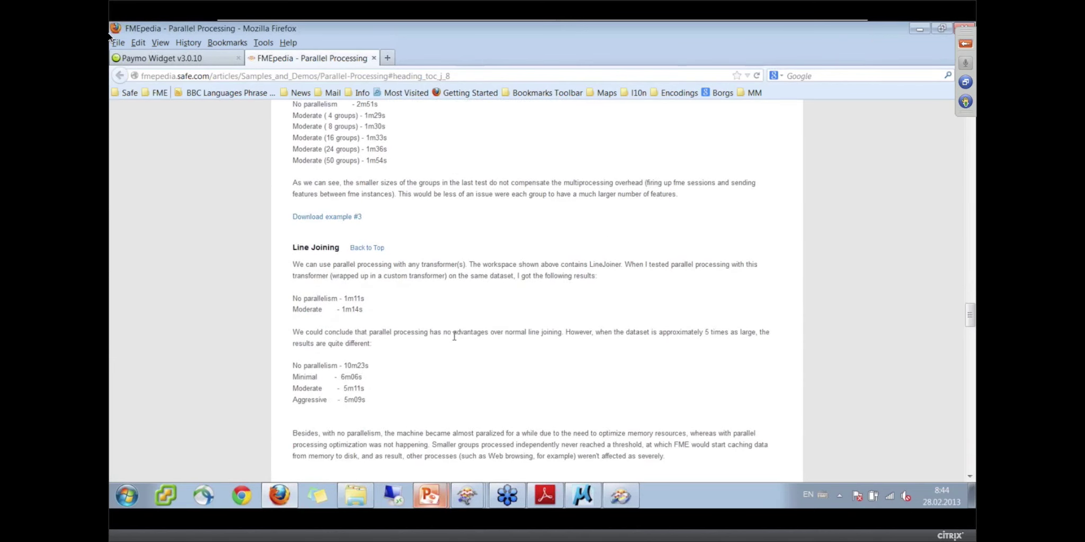
scroll(455, 335, "down", 4)
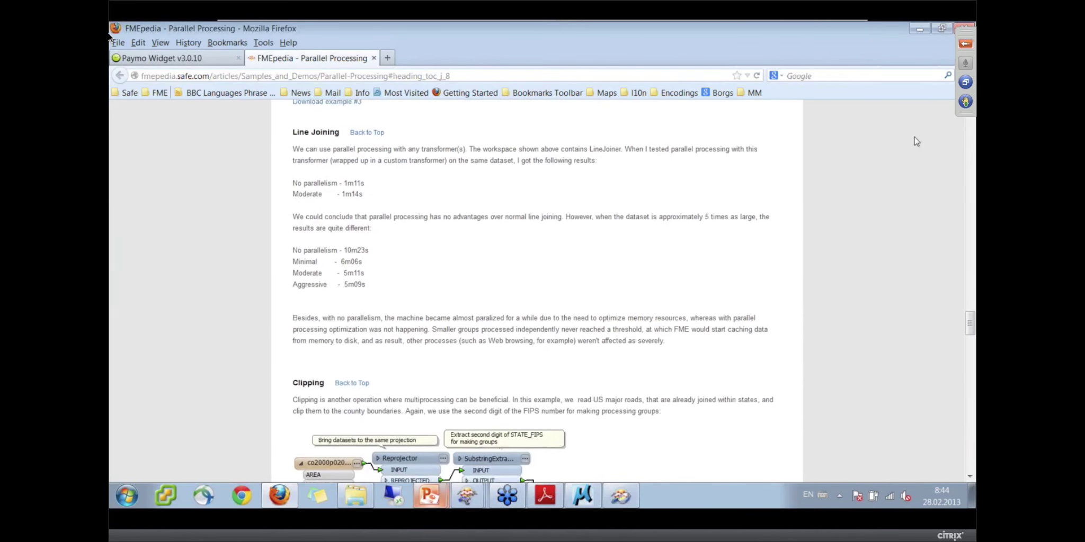
left_click(920, 27)
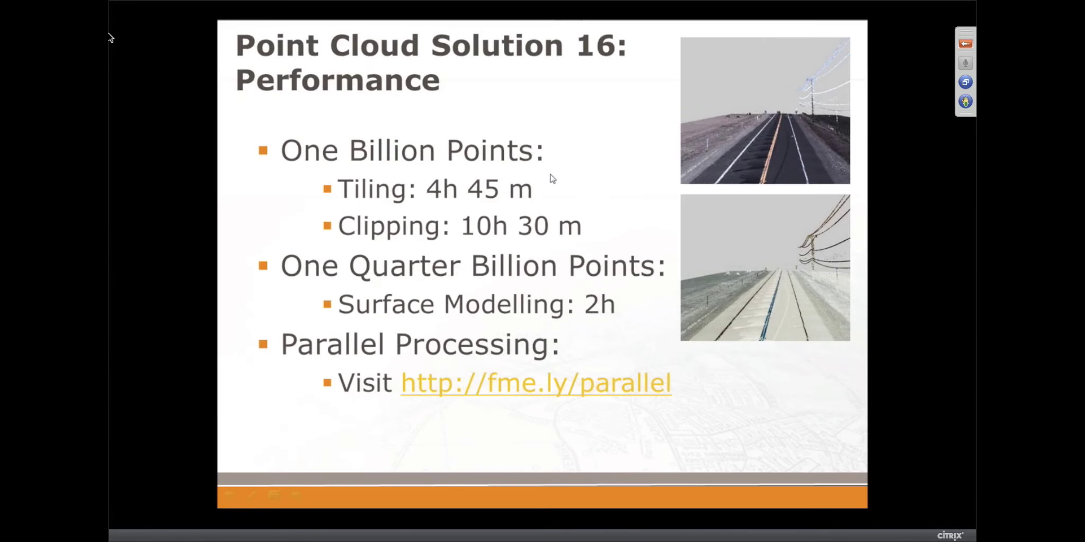
Advance the slide show to Demo 6 and open the workspace 6_TWU.fmw from the file explorer in FME Workbench
key("Right")
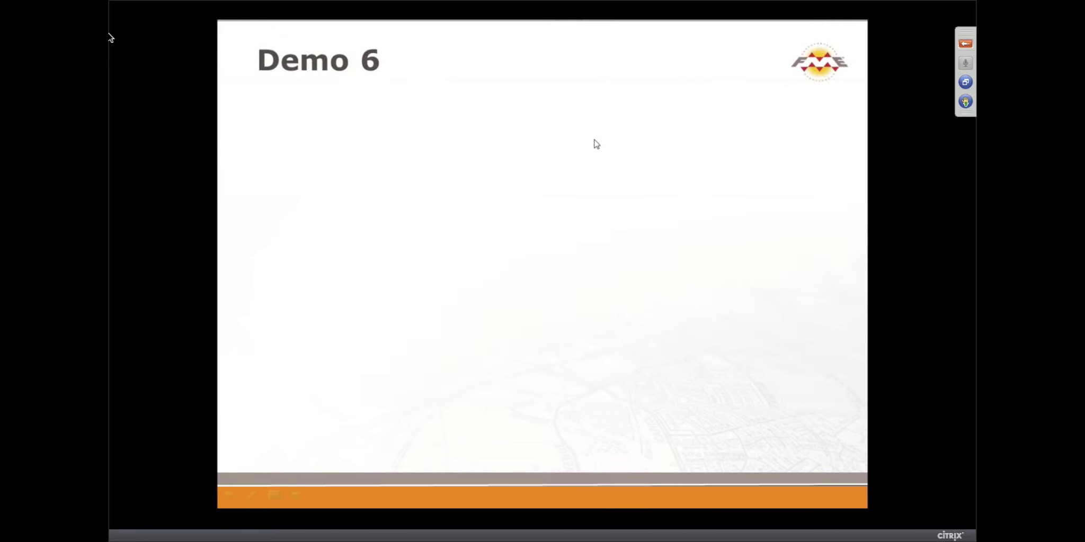
key("alt+Tab")
key("alt+Tab")
key("alt+Tab")
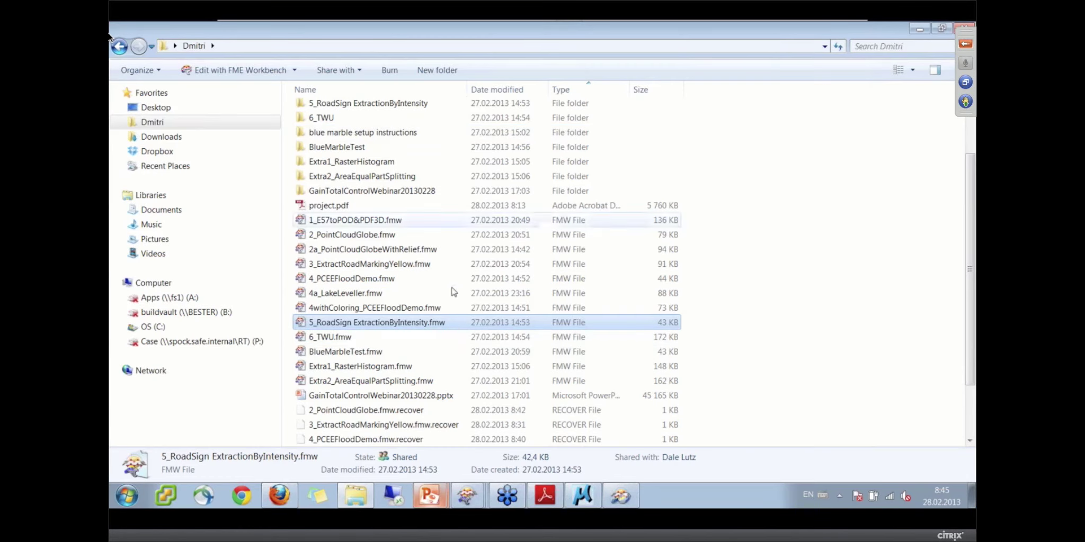
double_click(342, 338)
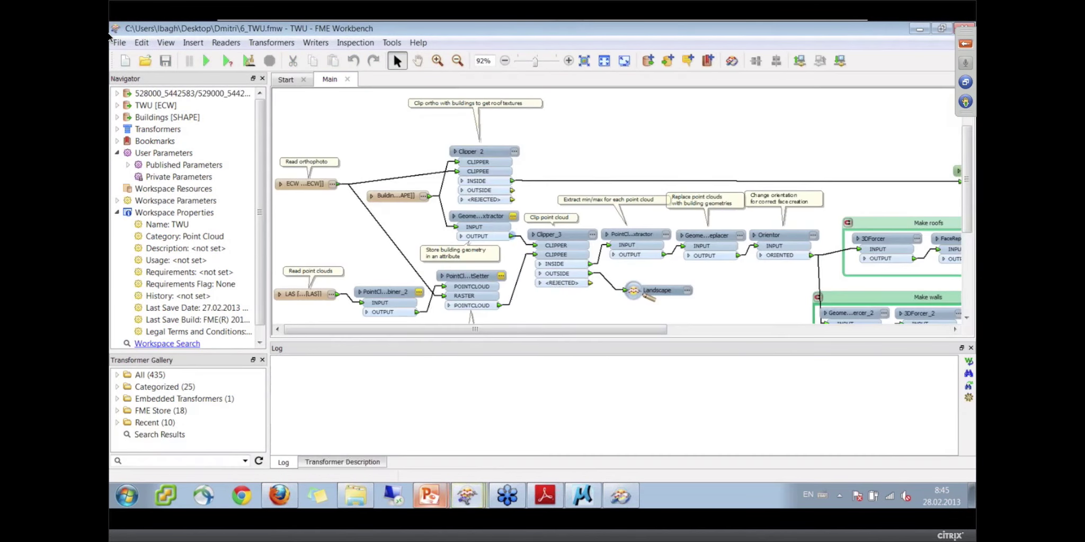
Enlarge the workspace canvas by shrinking the Log pane and narrowing the Navigator and Transformer Gallery panes
left_click_drag(505, 340, 496, 412)
left_click_drag(268, 227, 204, 228)
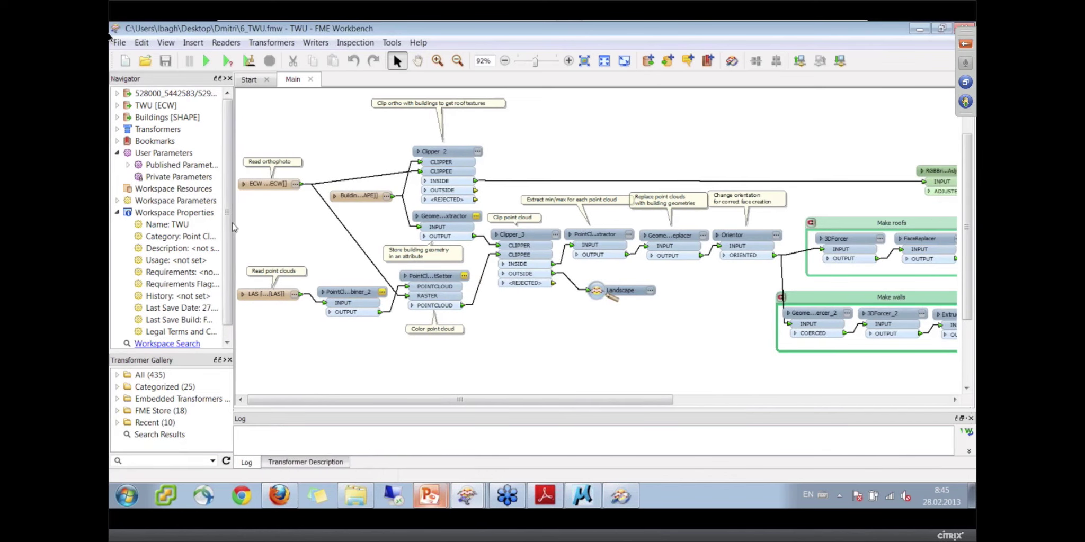
left_click(249, 187)
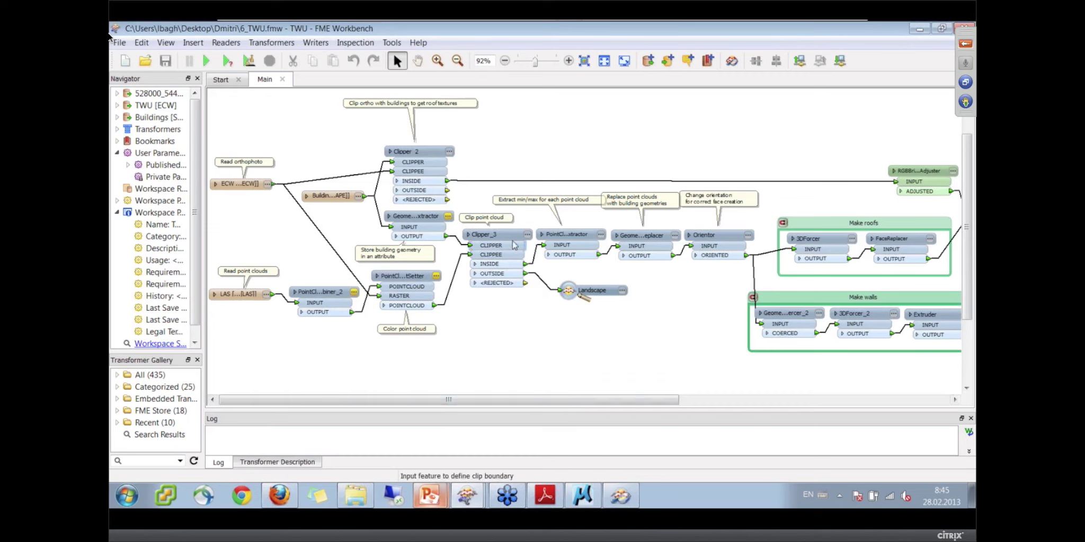
Move Clipper_3 slightly down and the PointCloudOnRasterComponentSetter slightly aside on the canvas, and select the geometry extractor above it
left_click_drag(490, 235, 491, 246)
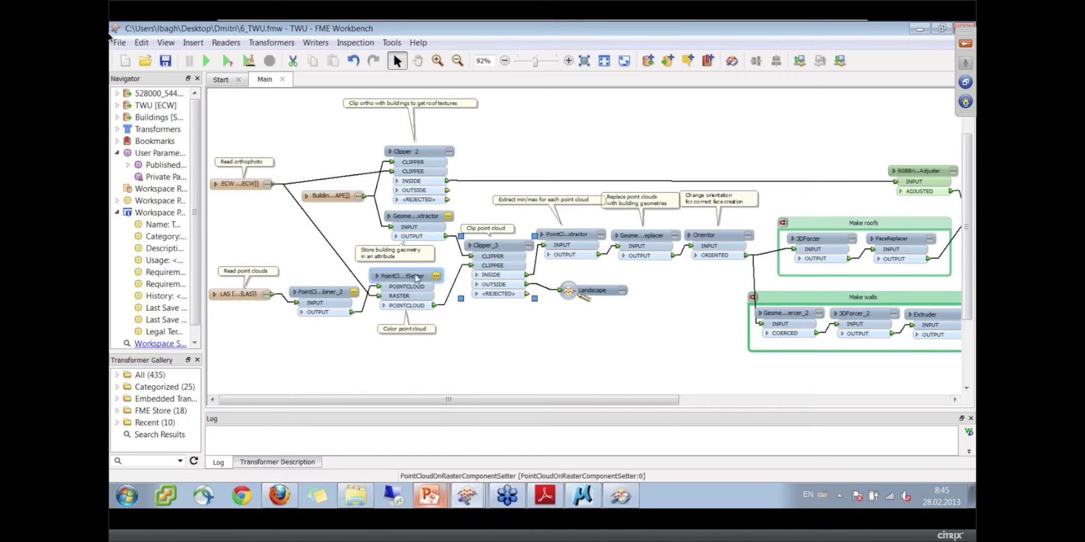
left_click_drag(416, 278, 429, 275)
left_click(412, 217)
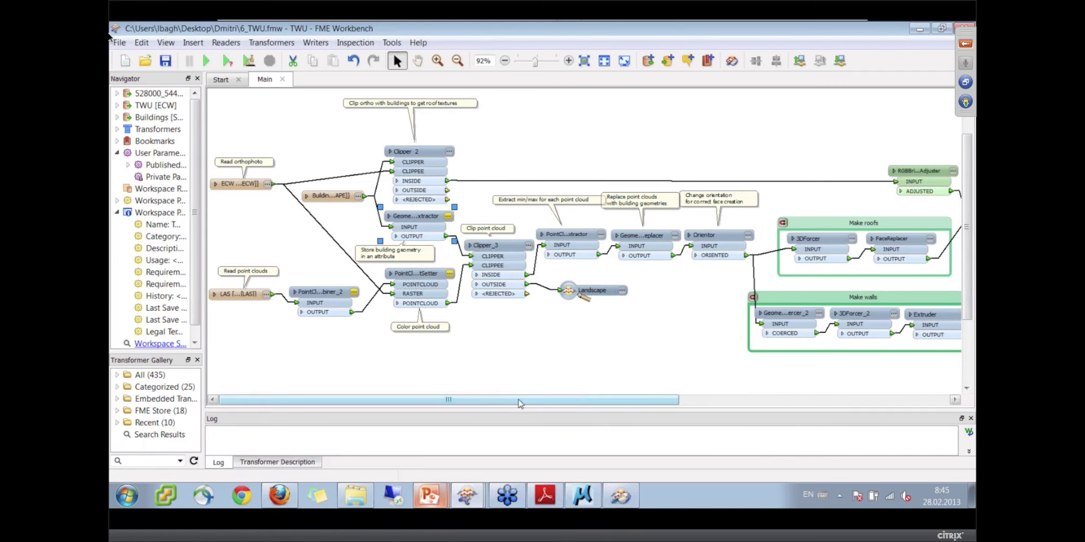
Examine the PointCloudPropertyExtractor parameters, cancel them, and follow the workflow through the Make roofs and Make walls groups to the Buildings inspector
left_click_drag(542, 401, 620, 411)
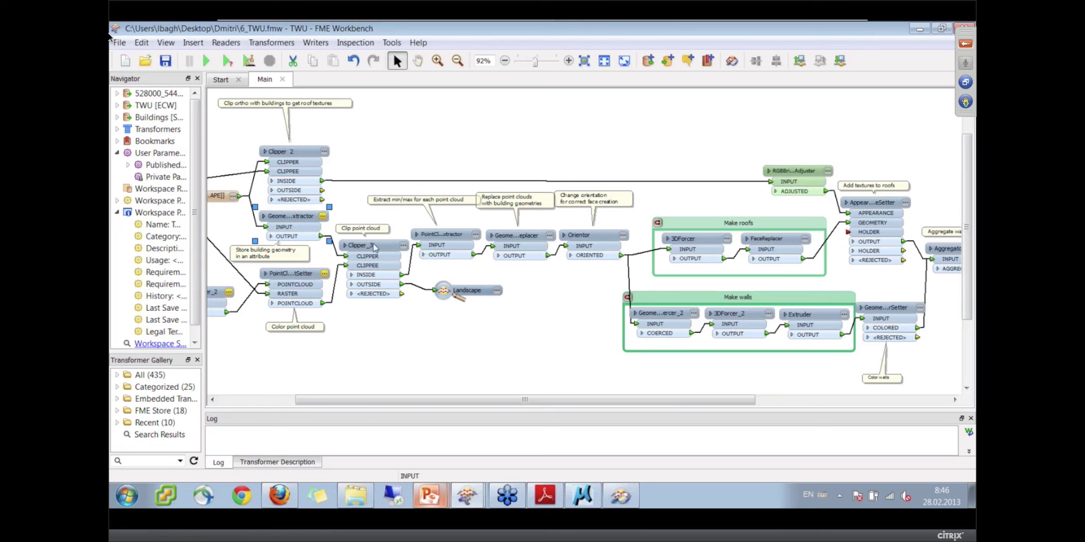
left_click(475, 236)
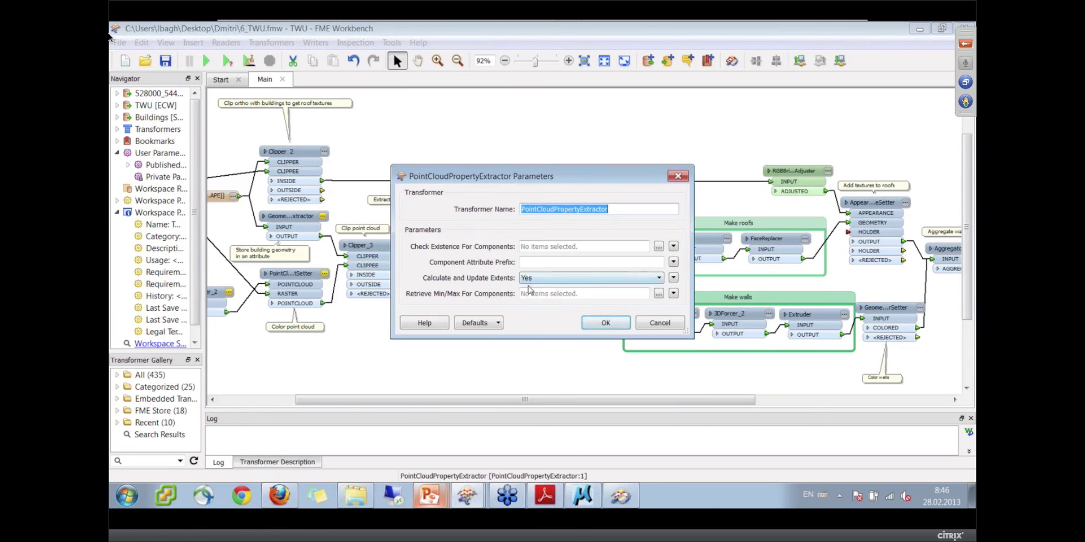
left_click(659, 324)
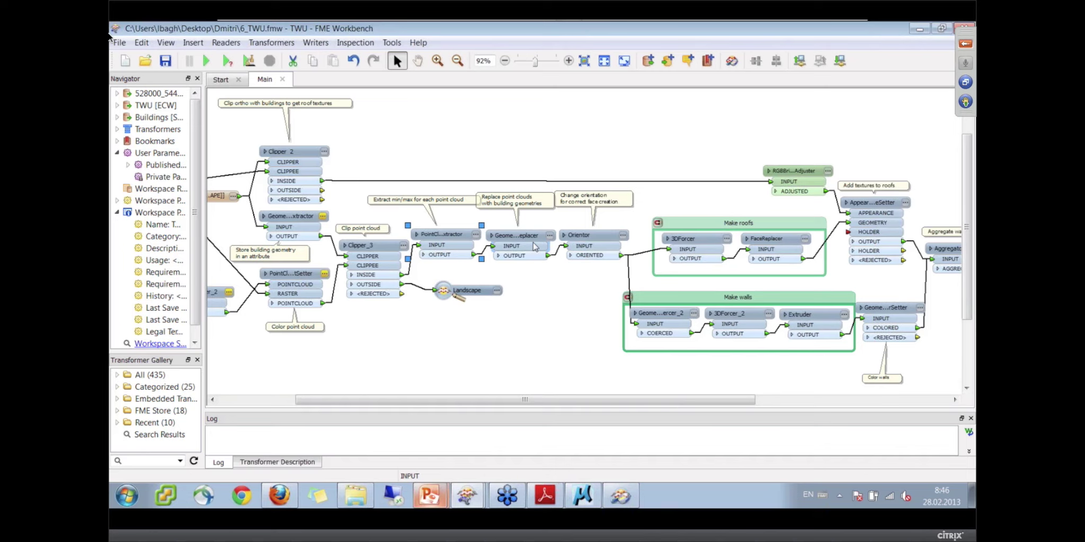
left_click_drag(691, 400, 744, 412)
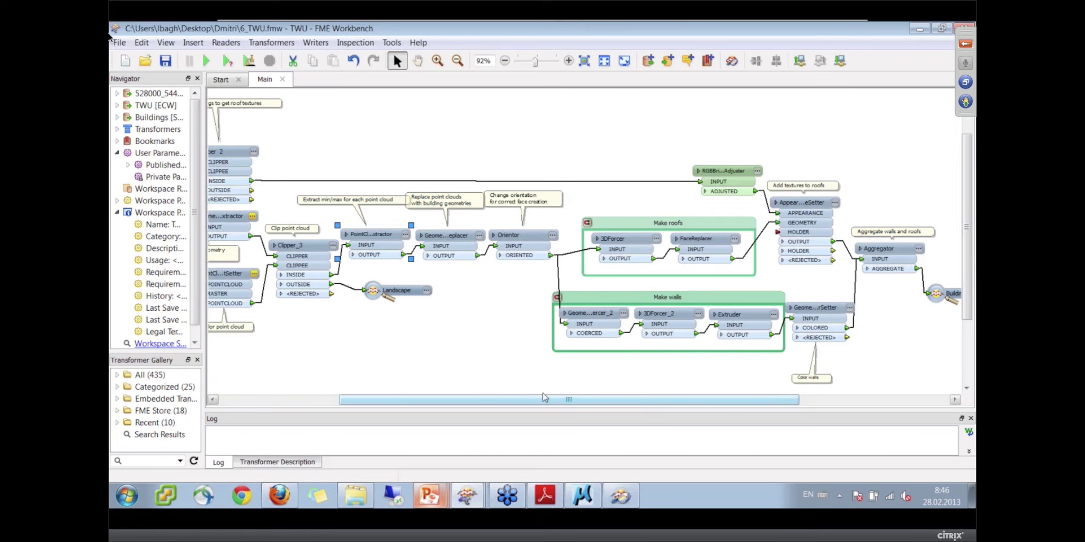
left_click_drag(649, 402, 581, 417)
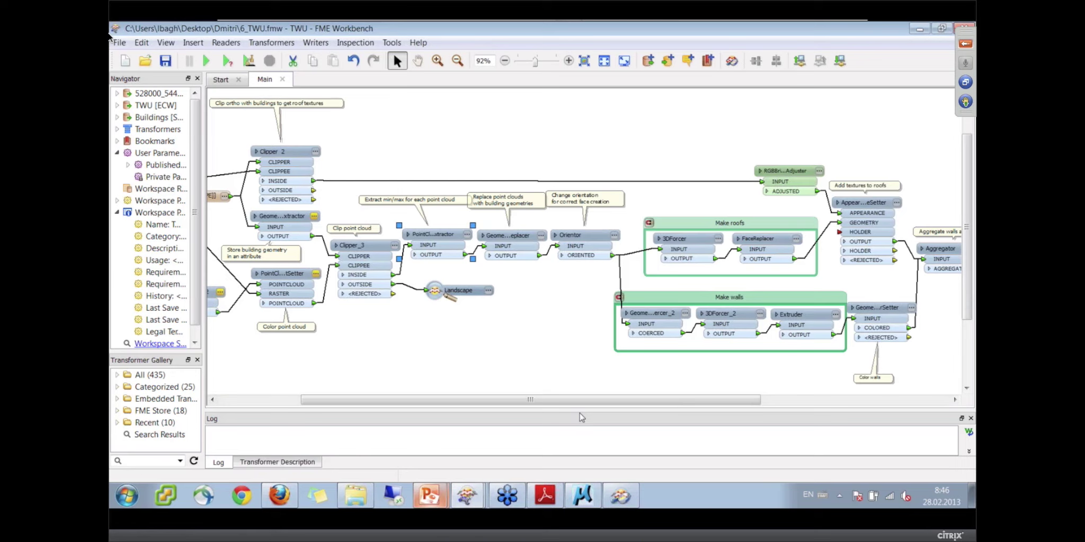
left_click_drag(597, 400, 562, 407)
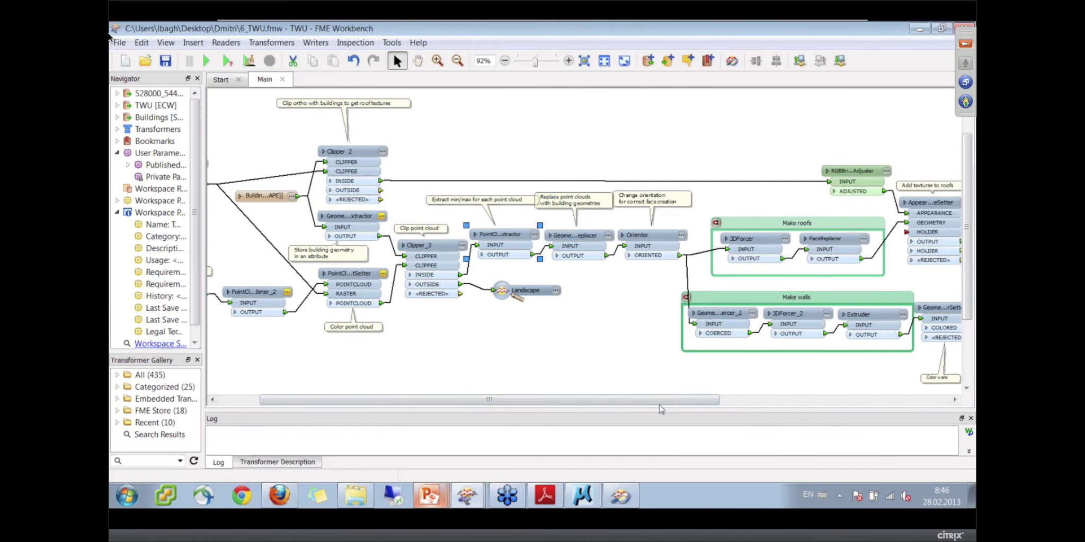
left_click_drag(665, 408, 812, 421)
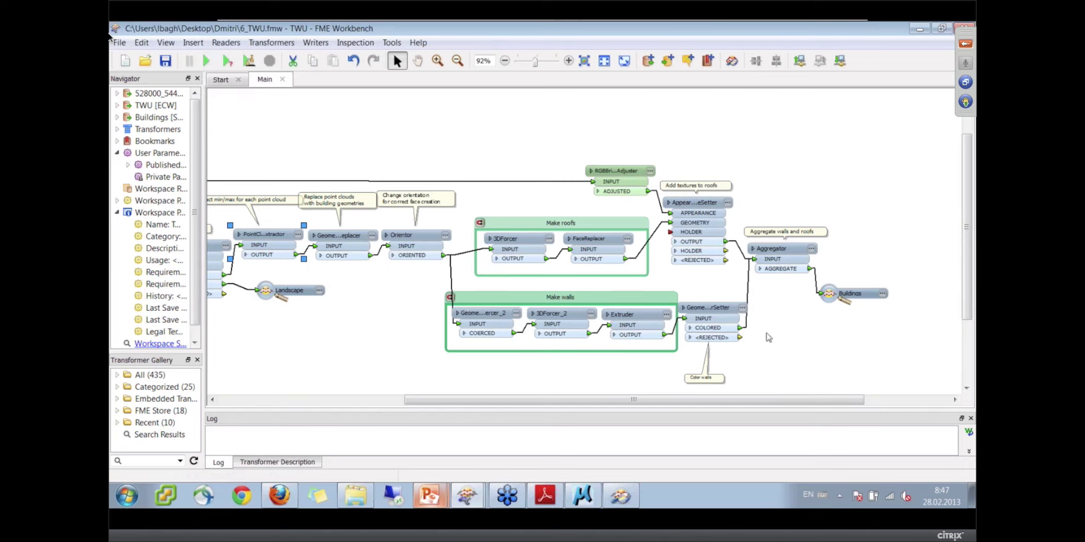
Run the 6_TWU workspace and enlarge the Log pane to follow the translation
left_click(207, 62)
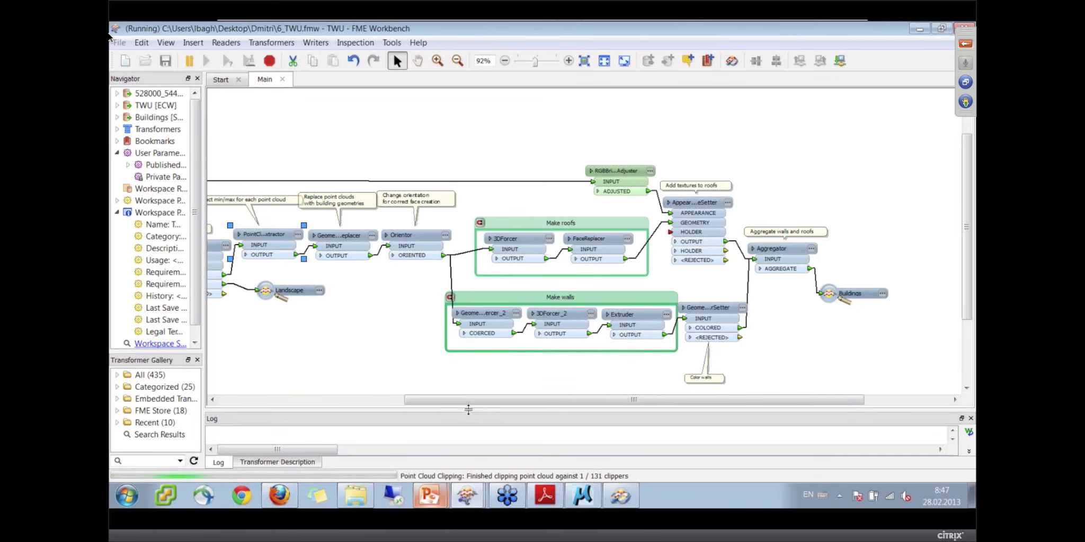
left_click_drag(470, 409, 463, 318)
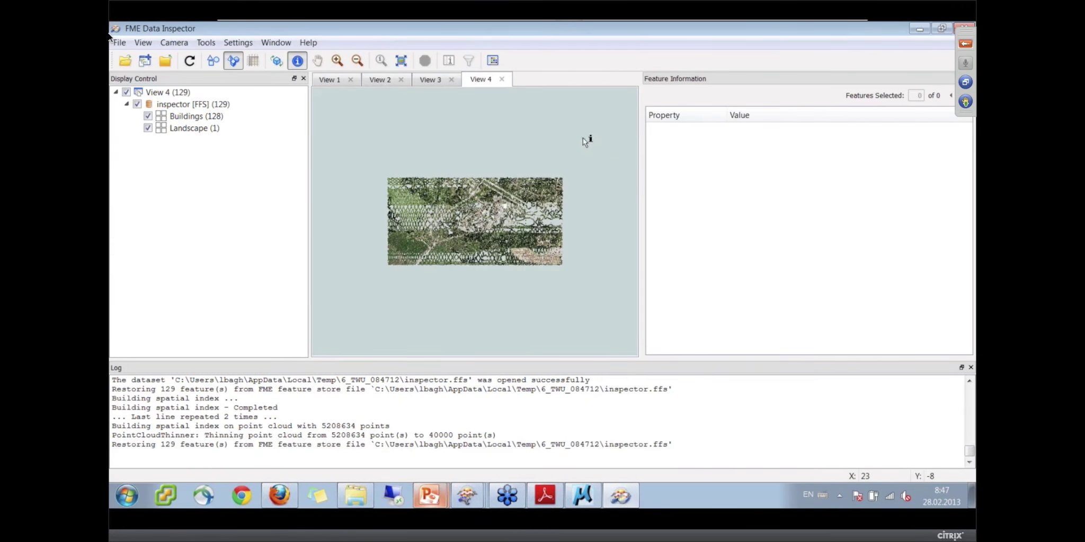
Inspect the Buildings and Landscape output in 3D in FME Data Inspector with a wider view pane, then hide the Landscape layer
left_click(276, 60)
left_click_drag(444, 273, 727, 244)
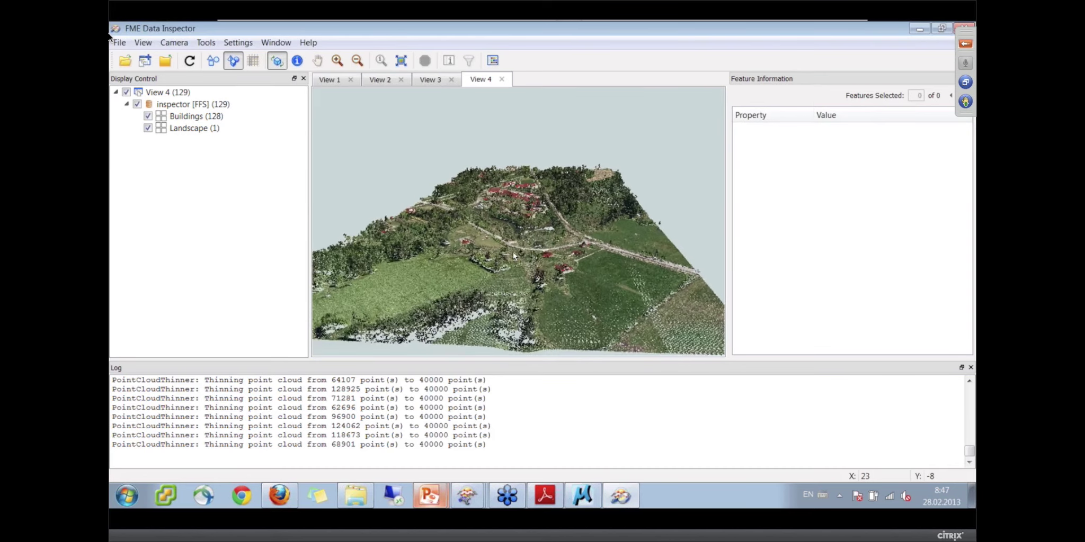
scroll(513, 253, "up", 5)
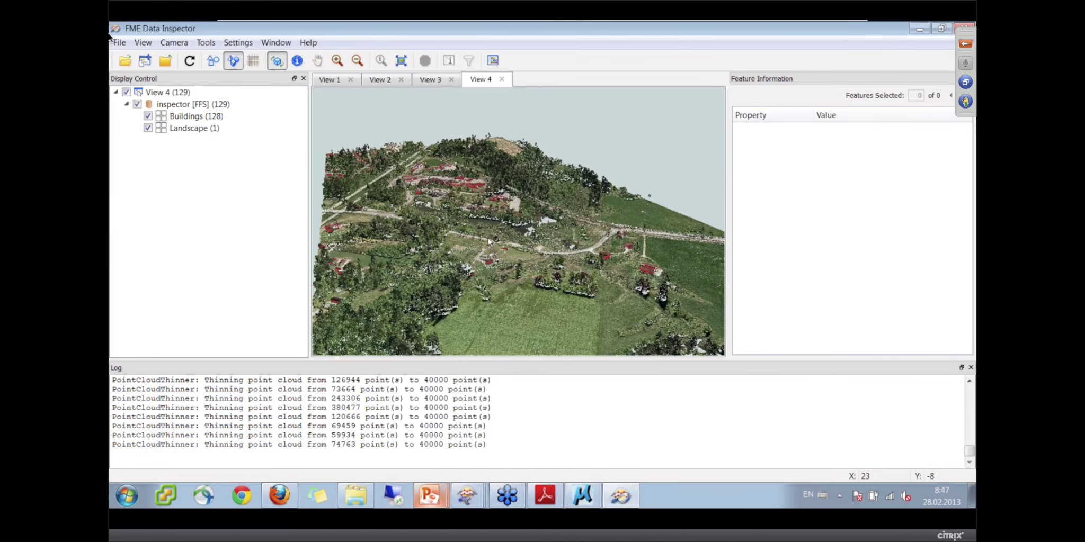
left_click_drag(488, 239, 593, 228)
scroll(492, 237, "down", 2)
left_click(147, 128)
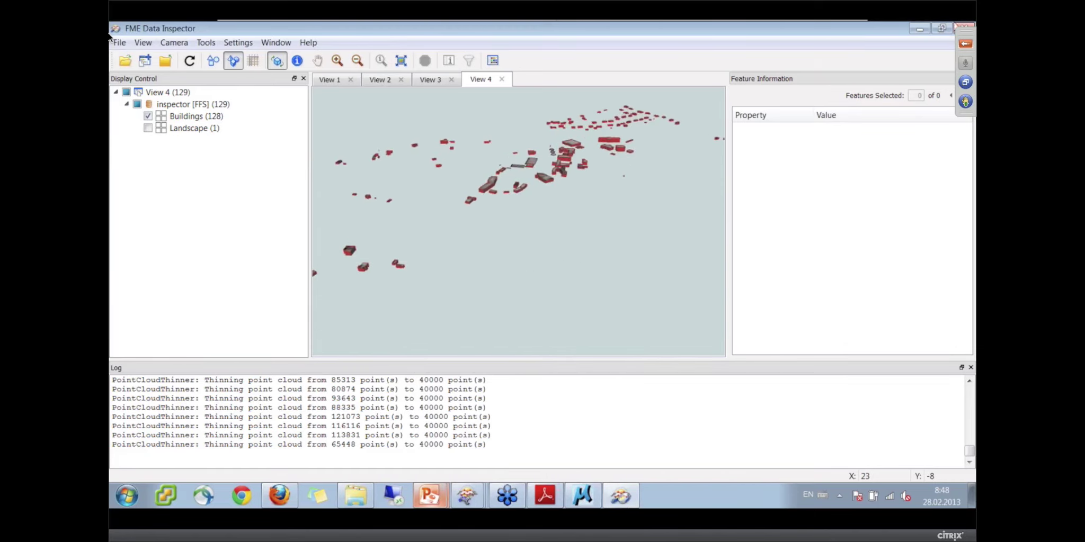
Close FME Data Inspector and return to the PowerPoint slide show, advancing from Demo 6 to Unconventional Point Cloud Uses
left_click(964, 28)
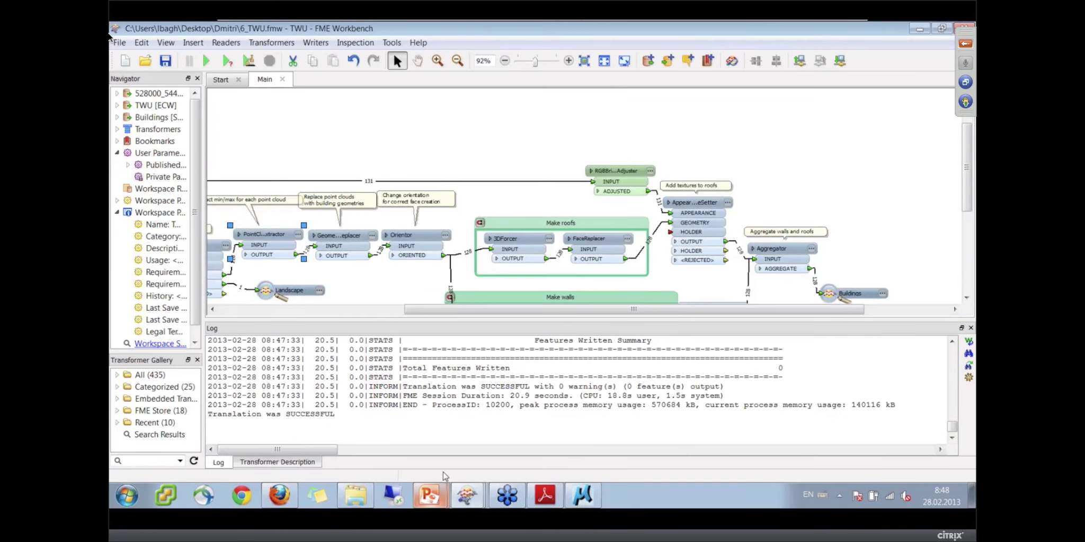
mouse_move(473, 503)
mouse_move(429, 495)
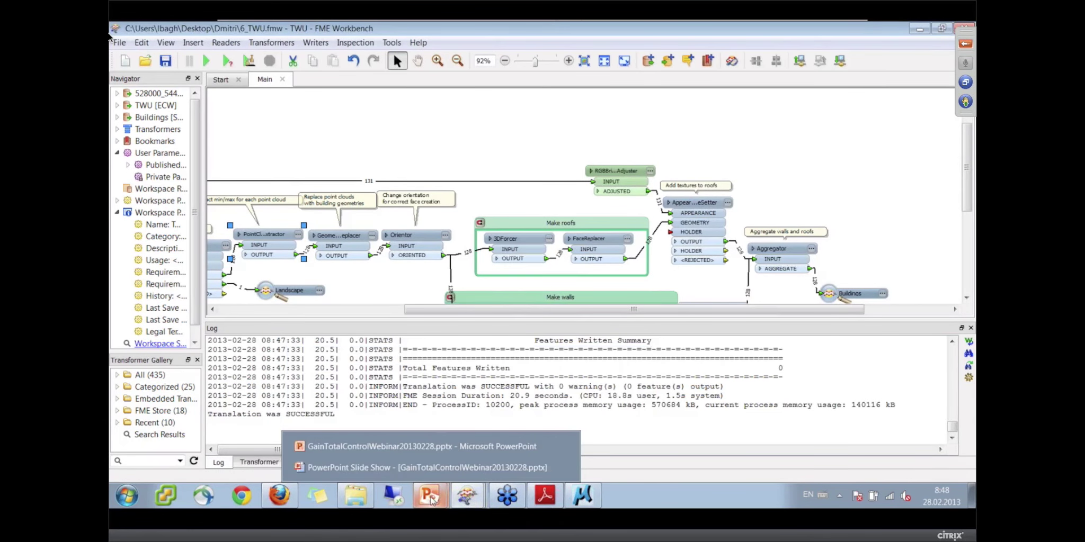
left_click(447, 467)
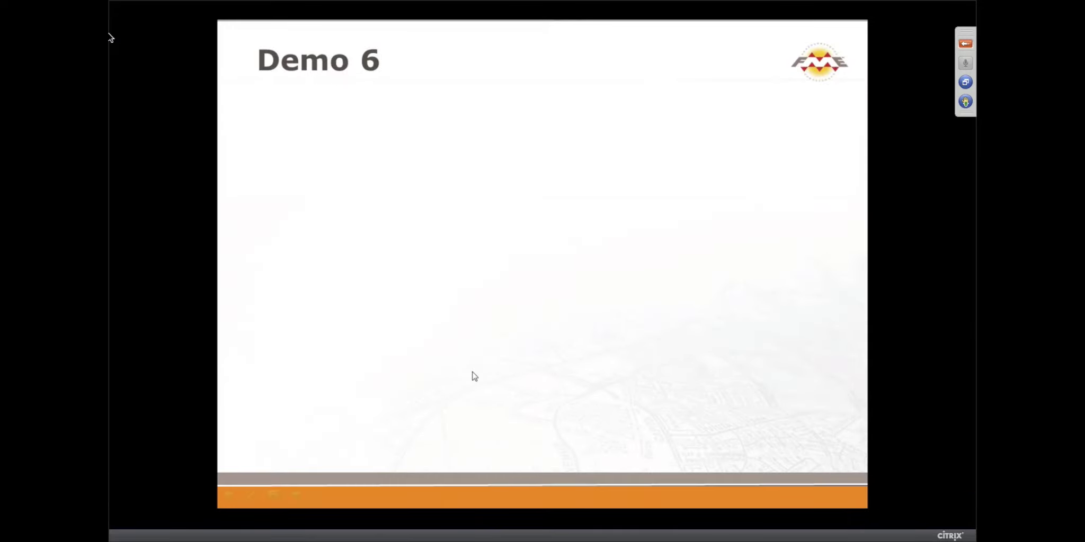
left_click(454, 362)
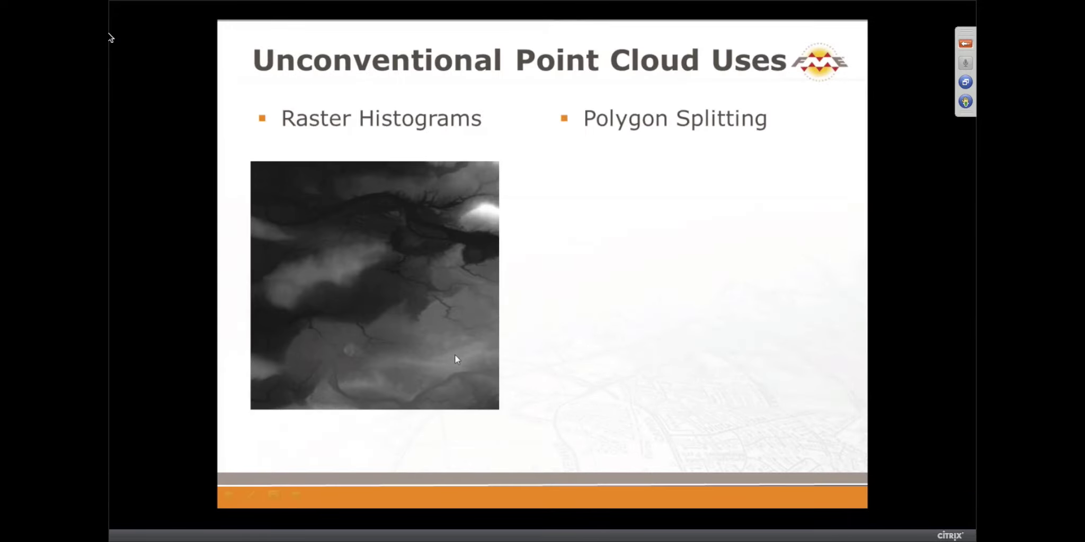